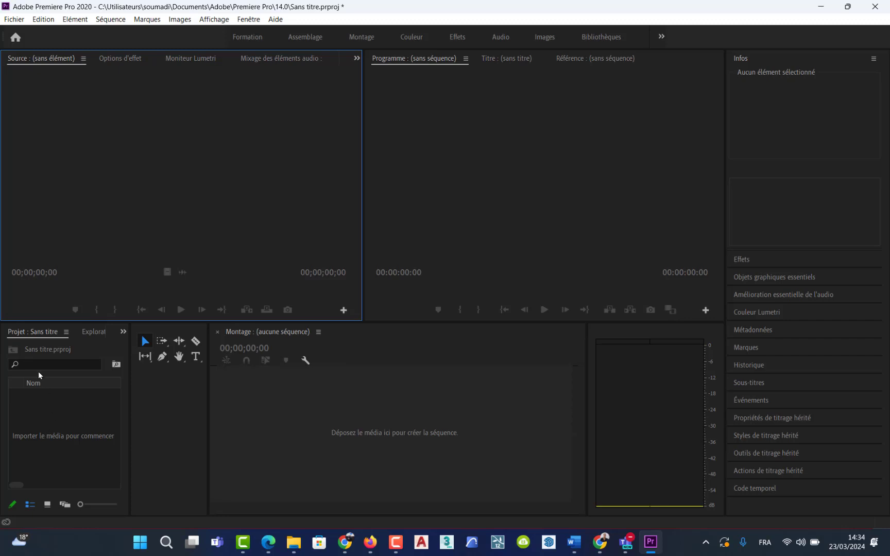
Import all the image files from the montage folder on the Desktop (Bureau) into the project
double_click(34, 399)
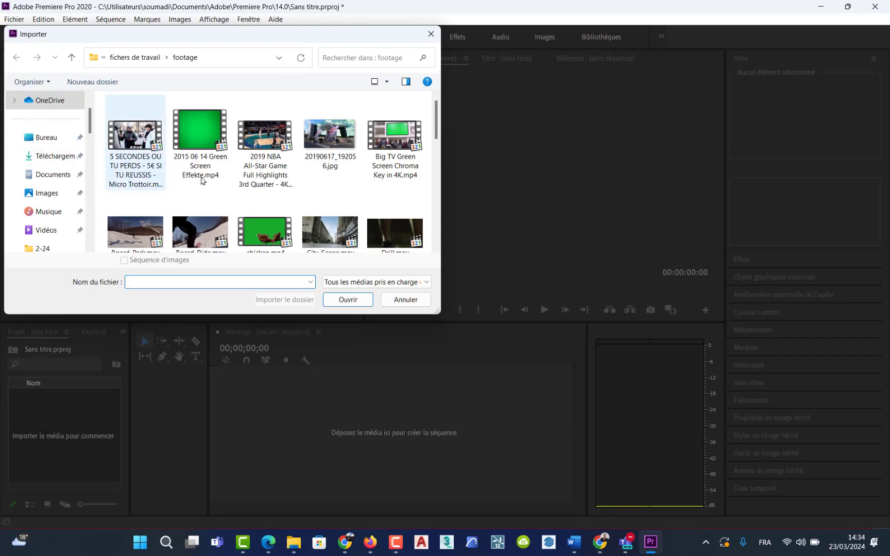
click(53, 142)
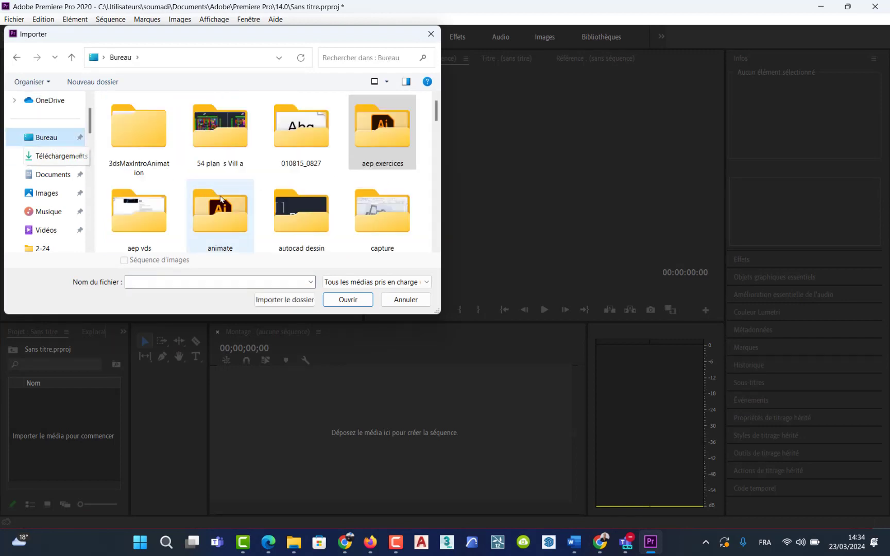
click(224, 197)
key(m)
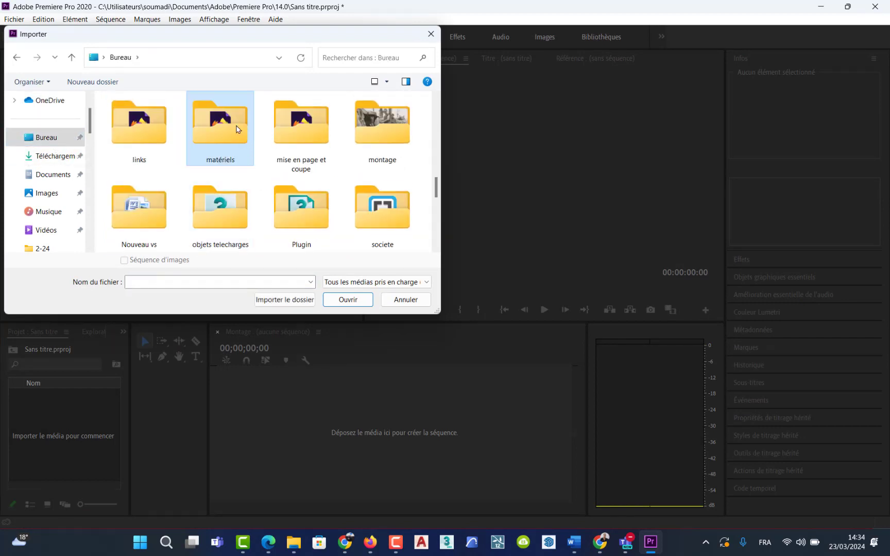
click(381, 134)
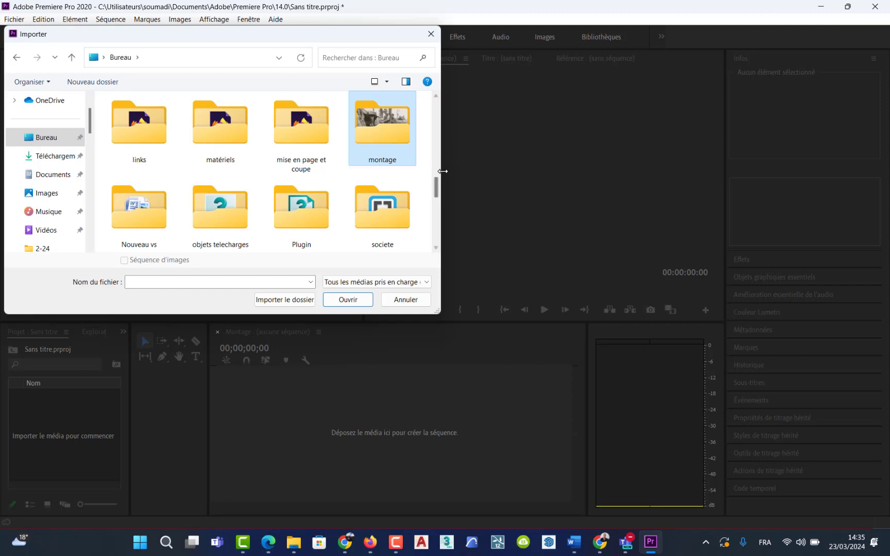
double_click(385, 135)
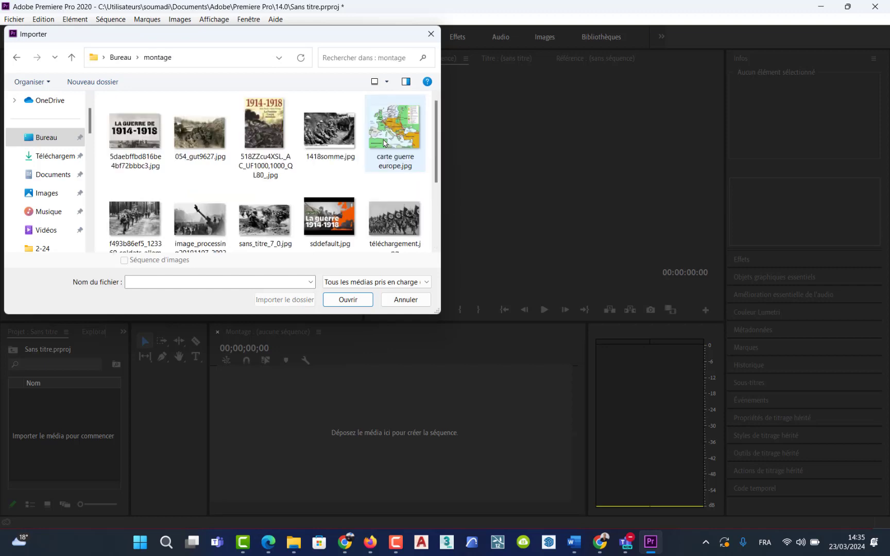
click(134, 119)
scroll(404, 200, down, 2)
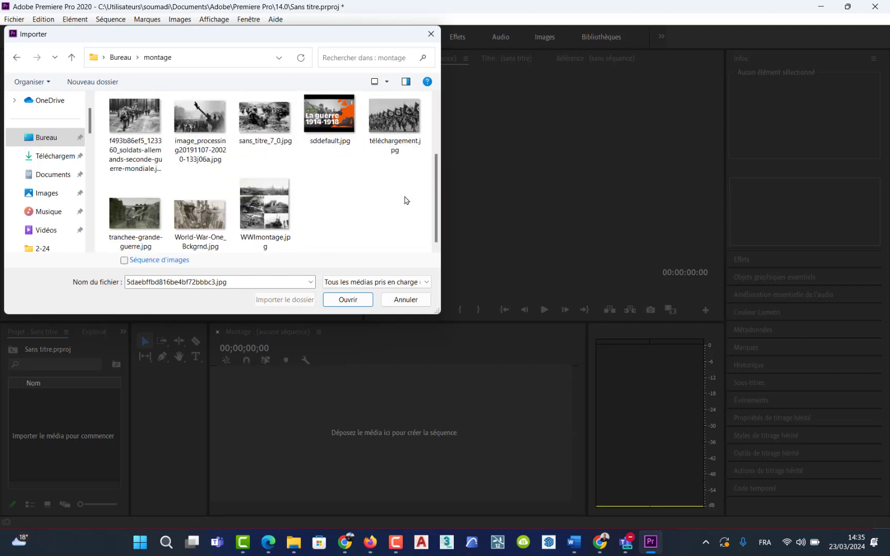
shift+click(267, 219)
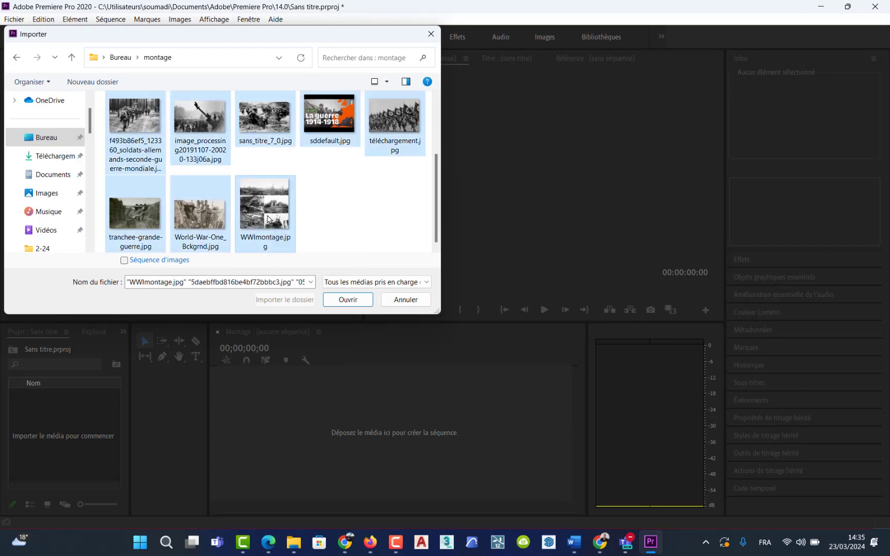
click(340, 301)
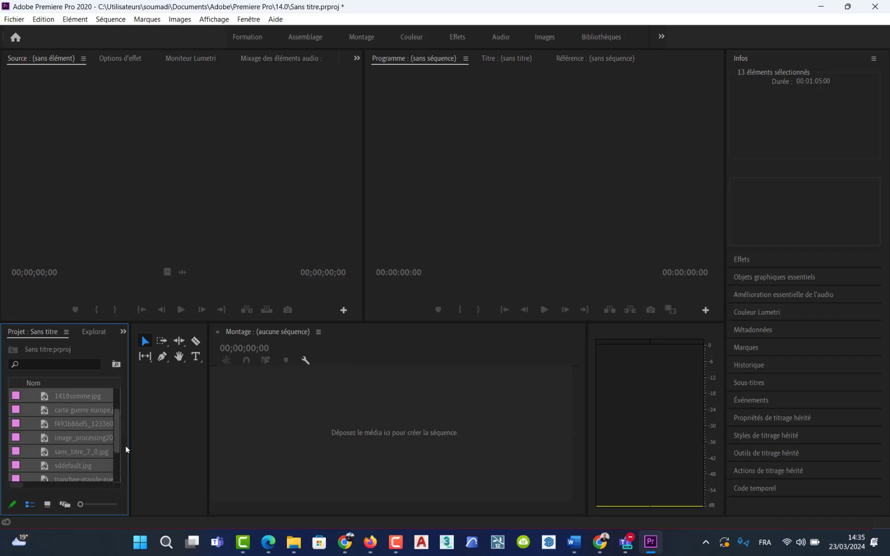
Widen the project's media list and create a new bin named images
drag(130, 470, 189, 463)
scroll(162, 455, down, 1)
scroll(162, 455, down, 3)
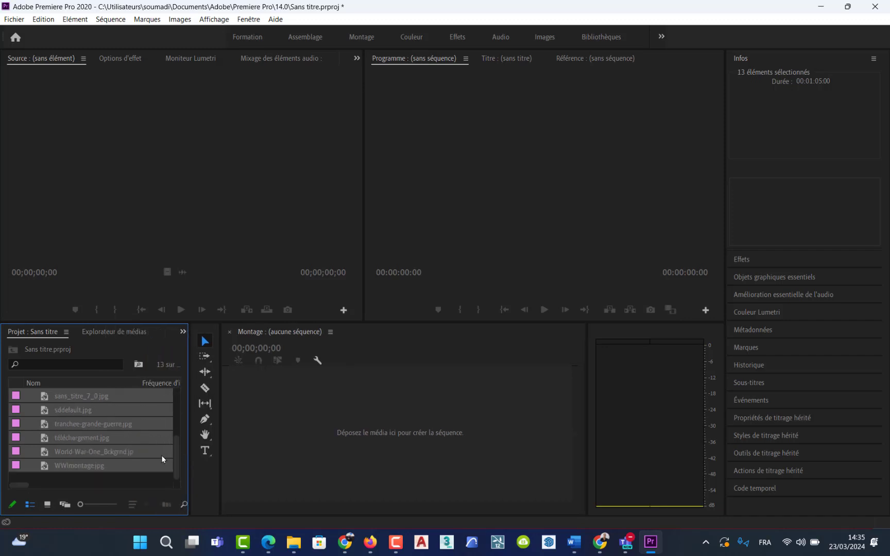
click(108, 481)
right_click(108, 482)
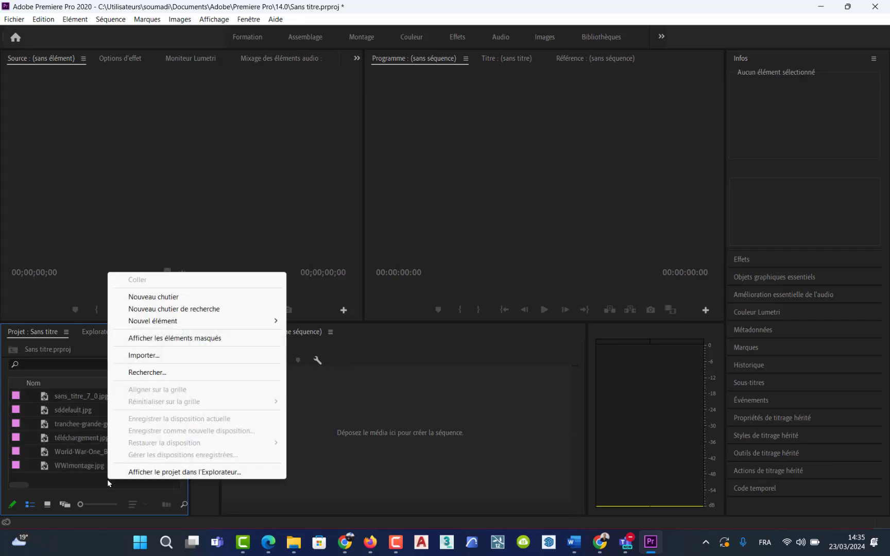
click(173, 298)
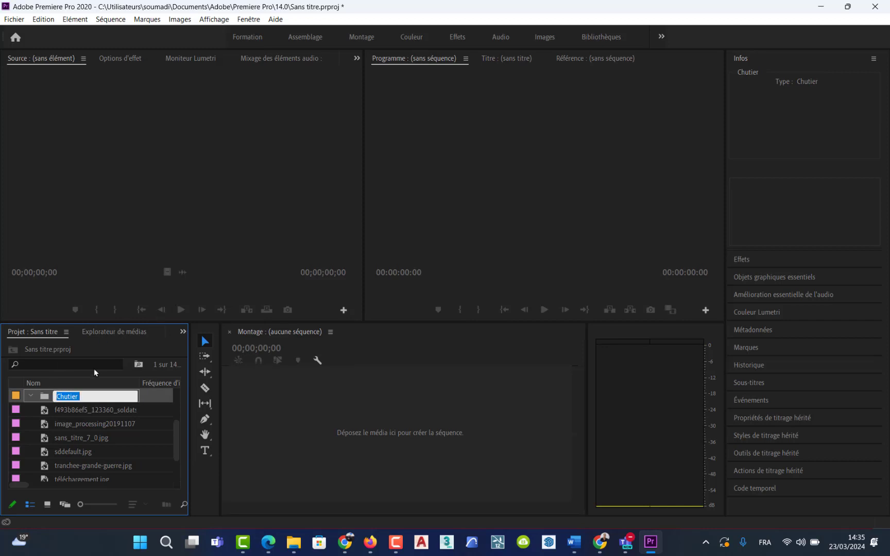
text(im)
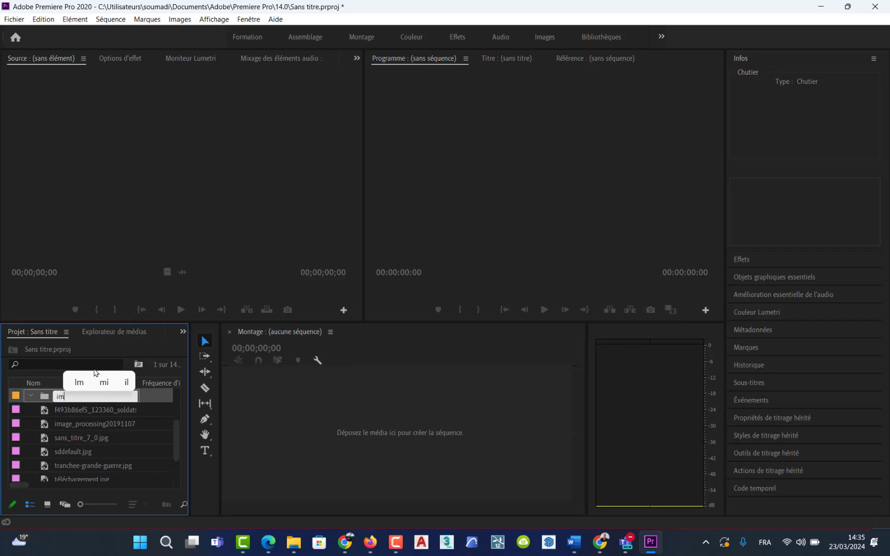
text(ages)
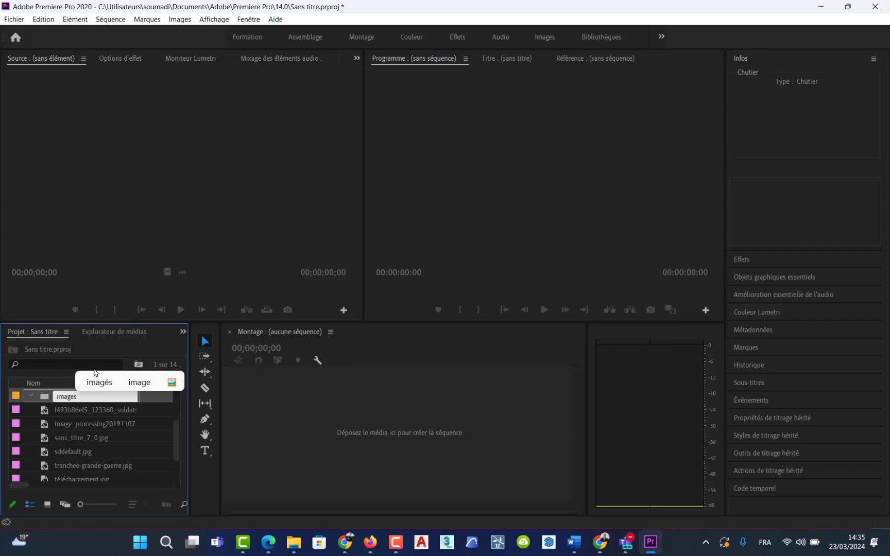
click(79, 413)
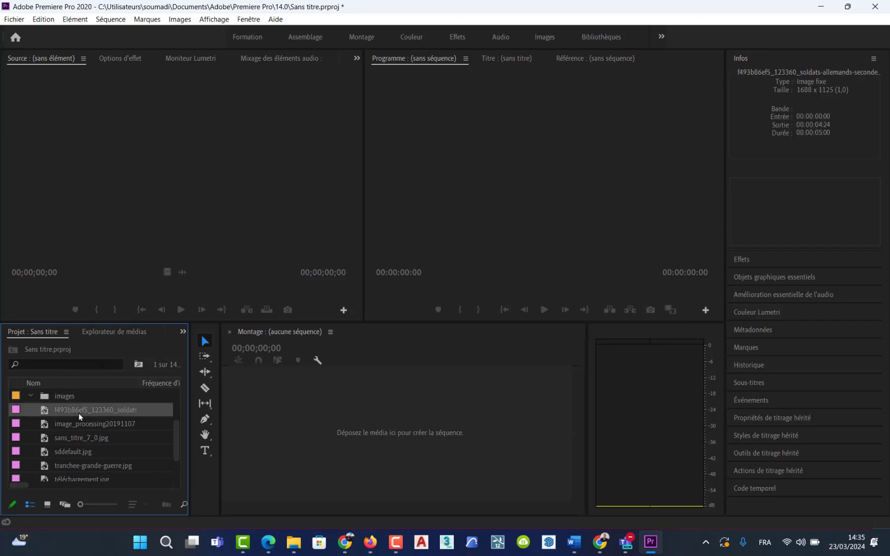
Move the five files from 5daebffbd816be4bf72bbbc3.jpg through carte guerre europe.jpg into the images bin
scroll(84, 421, up, 1)
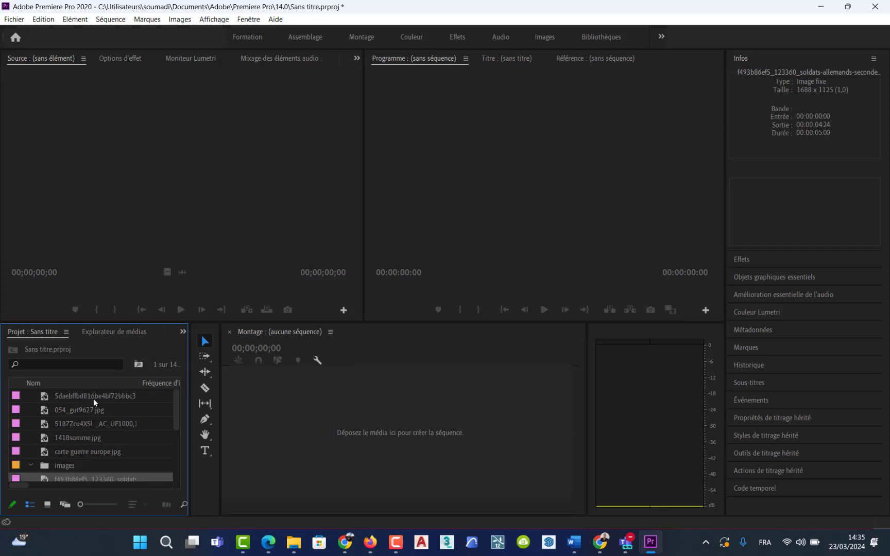
click(92, 396)
shift+click(91, 451)
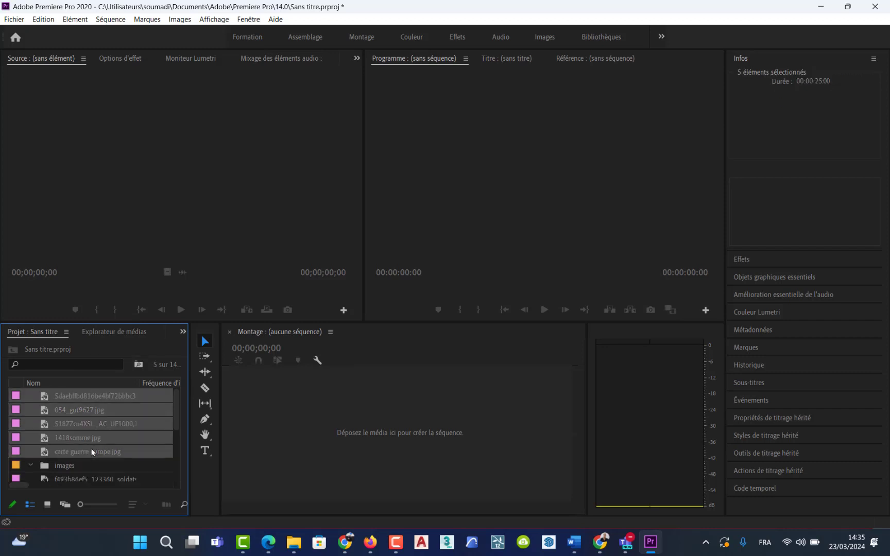
drag(83, 451, 46, 465)
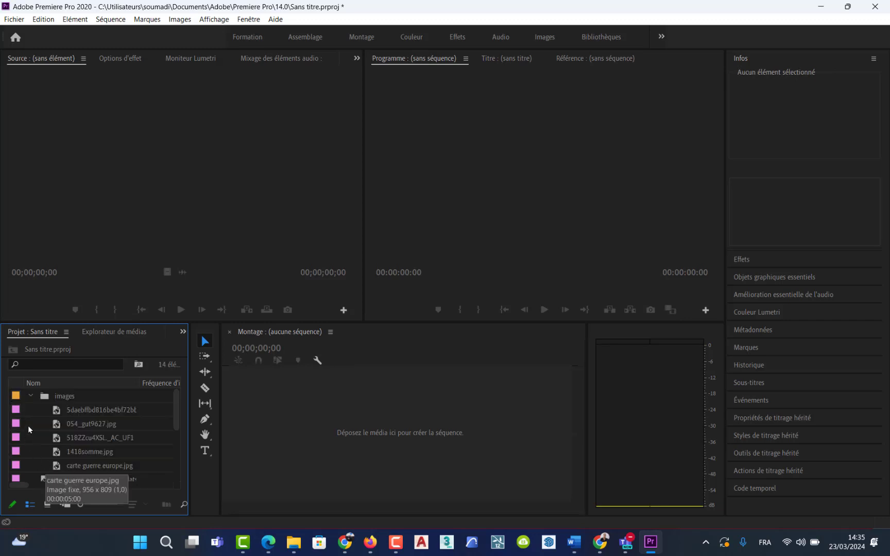
Move the remaining eight images, from the f493b86ef5_123360 soldiers file through WWImontage.jpg, into the images bin
click(29, 395)
click(65, 410)
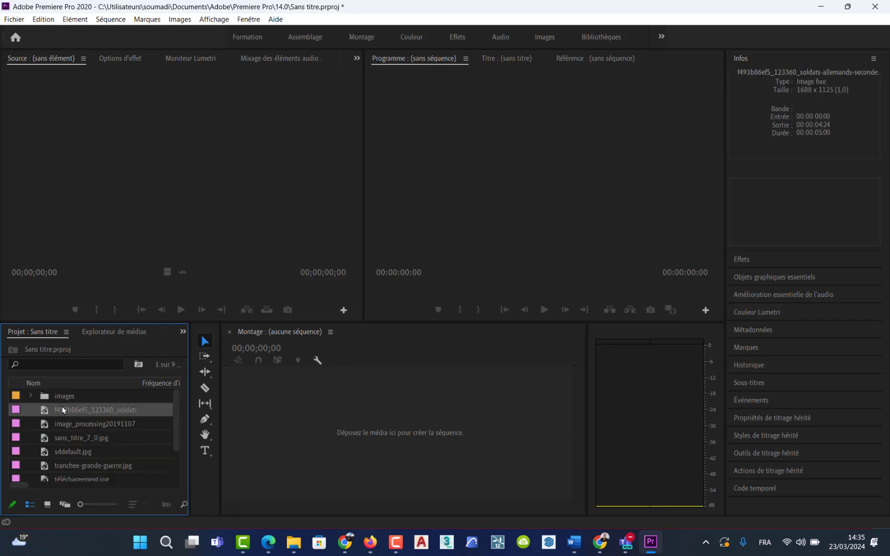
scroll(72, 444, down, 1)
shift+click(75, 462)
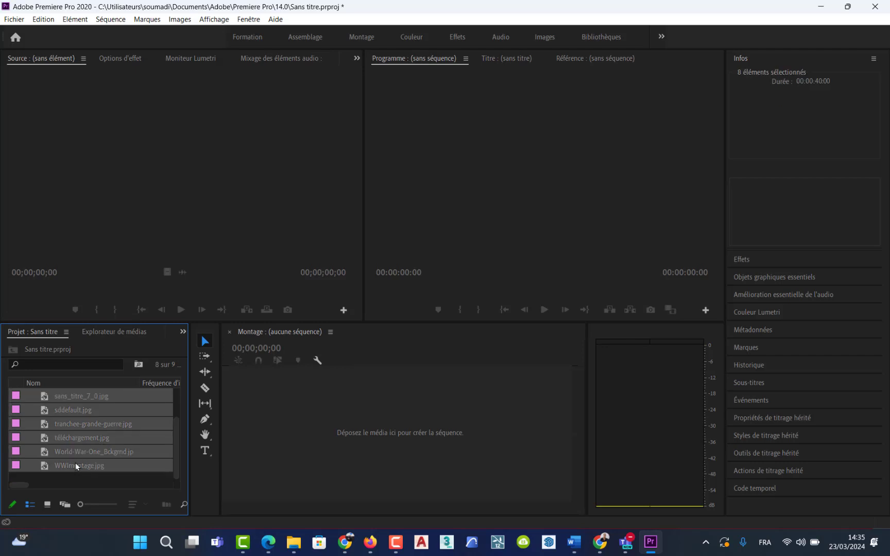
scroll(75, 462, up, 1)
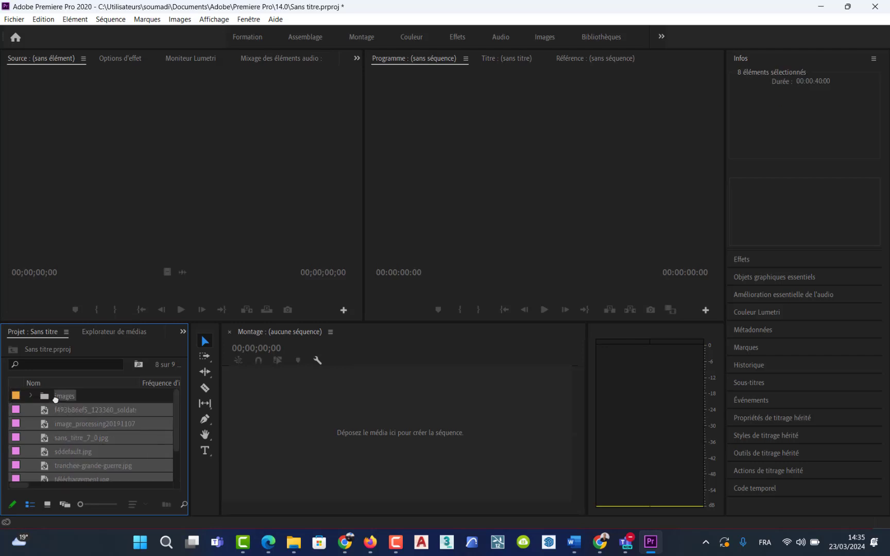
drag(55, 399, 55, 399)
Collapse the images bin, then open it in icon view to show its pictures as thumbnails
click(30, 395)
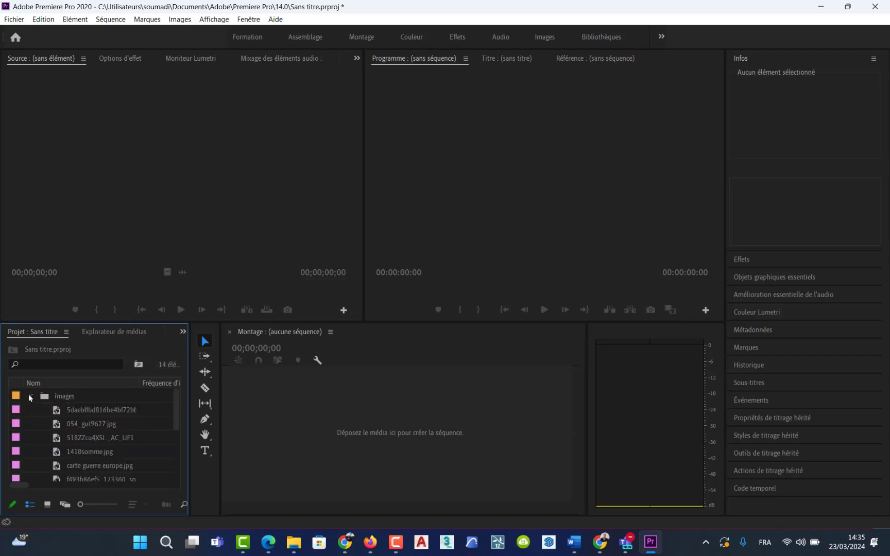
click(29, 395)
click(30, 395)
click(29, 396)
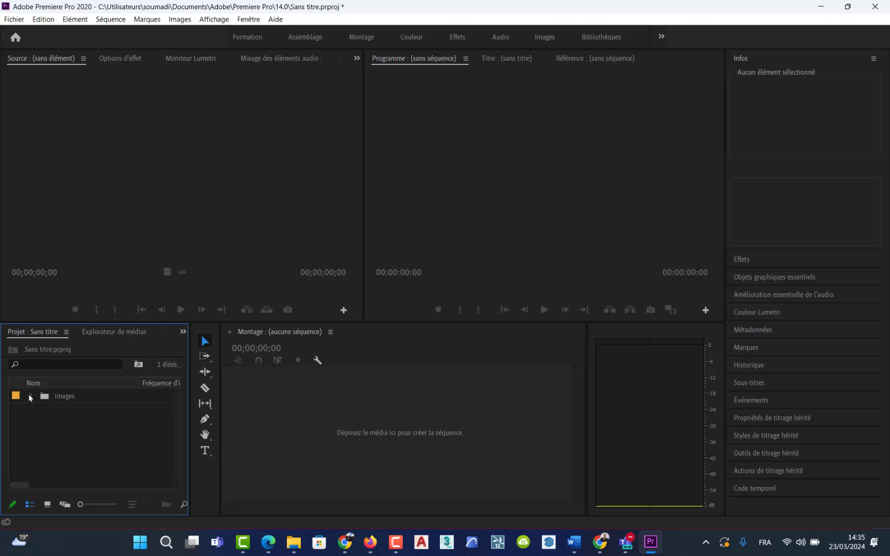
click(47, 504)
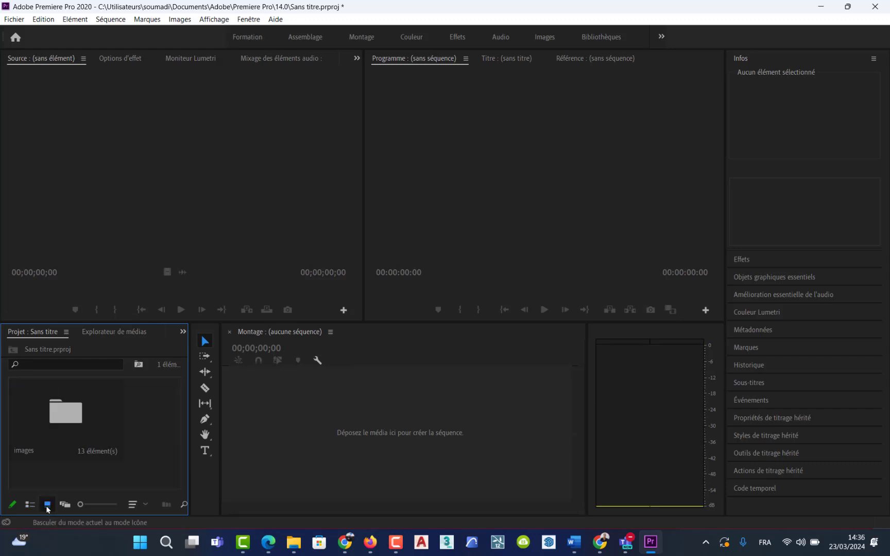
double_click(57, 406)
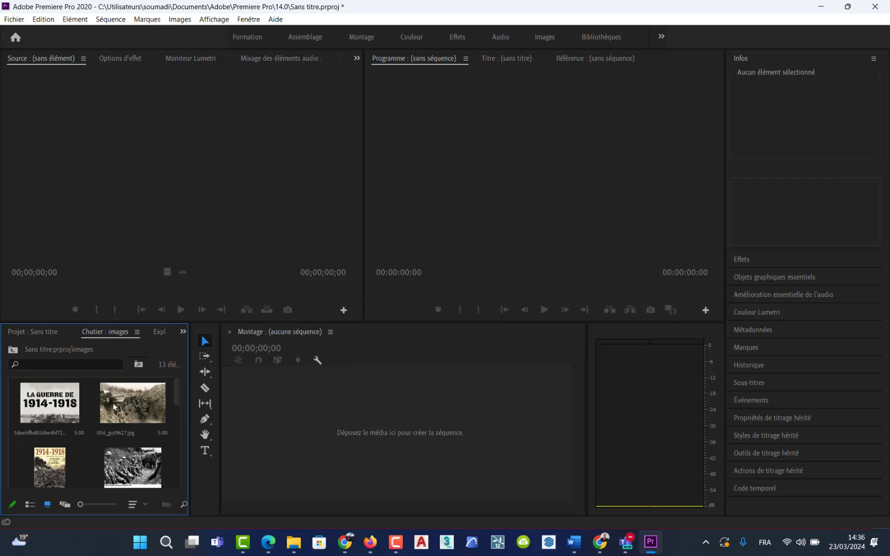
Create a sequence from the "La guerre de 1914-1918" title image and move the playhead to 00:00:02:05
click(57, 411)
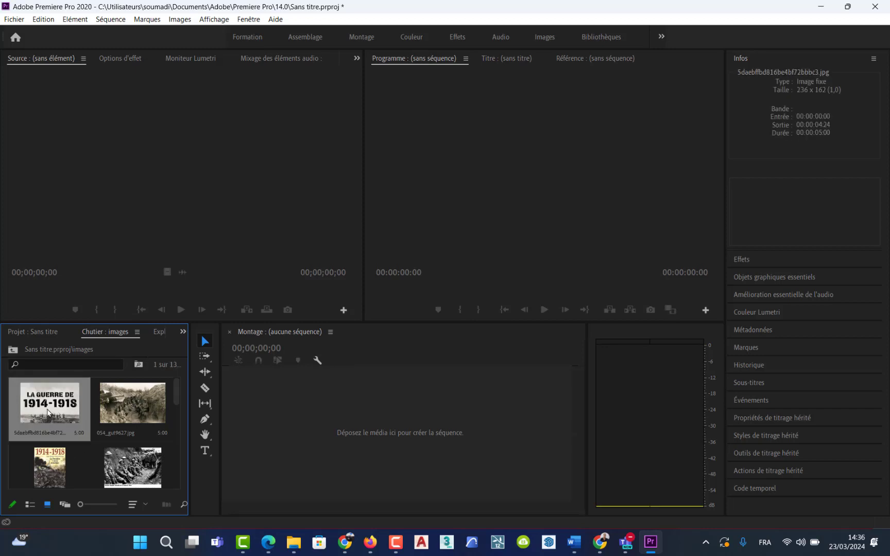
drag(48, 411, 371, 424)
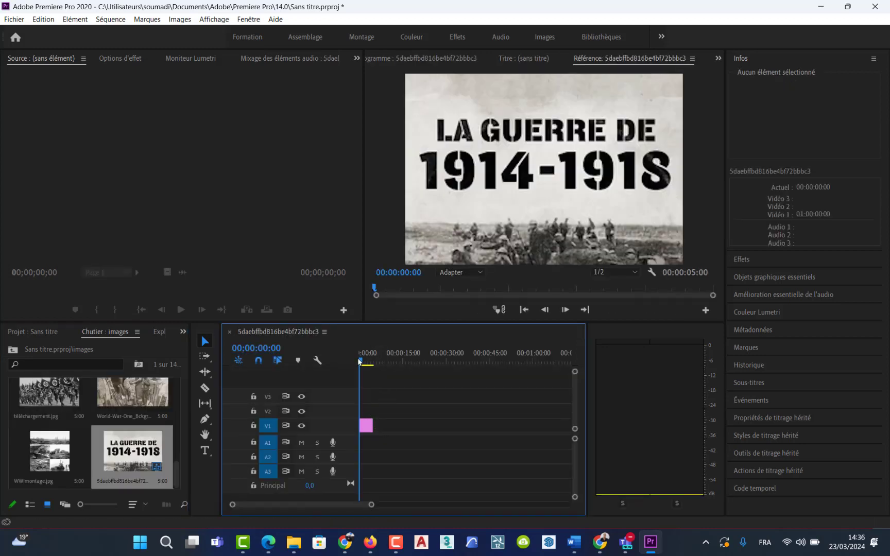
drag(360, 362, 366, 362)
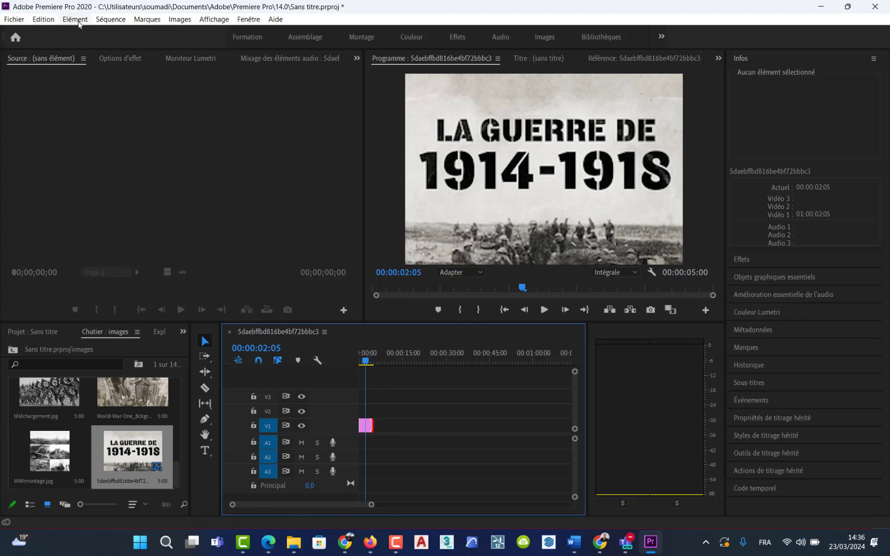
Set the sequence's horizontal frame size to 1000 pixels and accept deleting its preview files
click(110, 19)
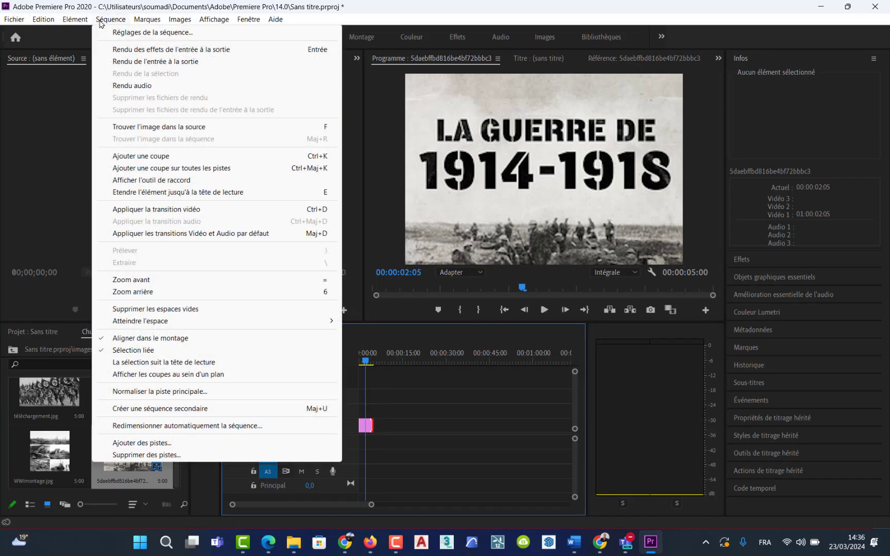
click(131, 33)
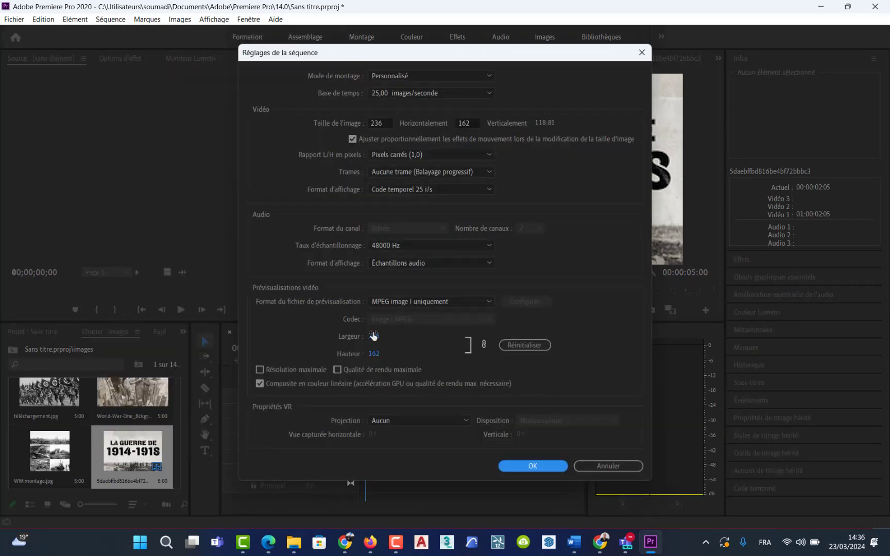
drag(373, 338, 418, 331)
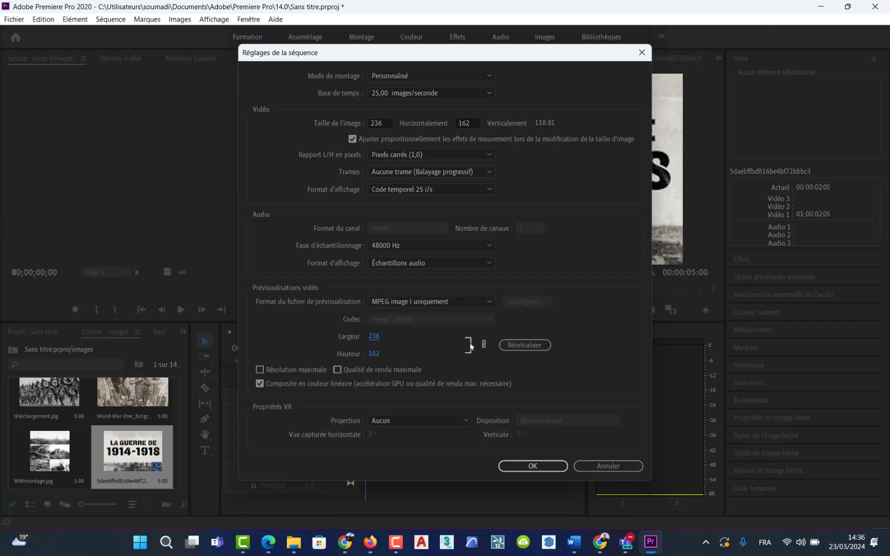
double_click(385, 123)
text(1000)
key(Return)
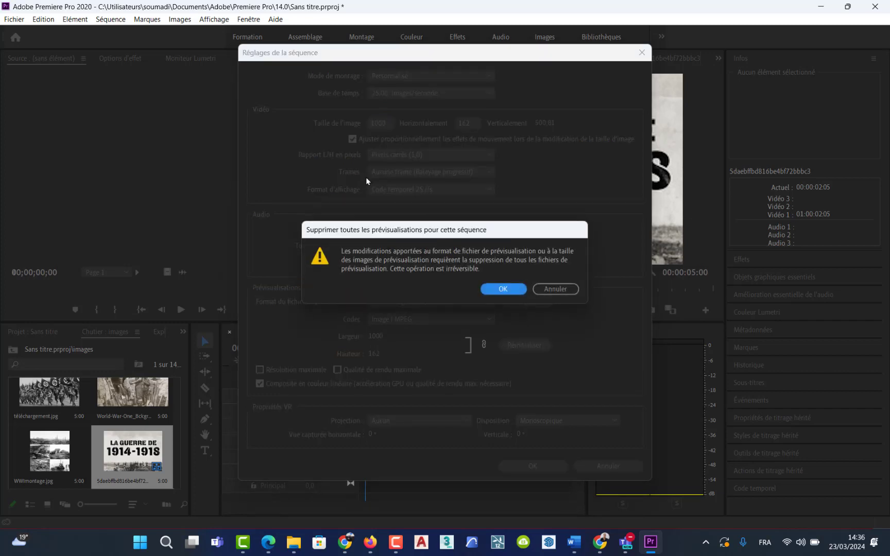
click(508, 289)
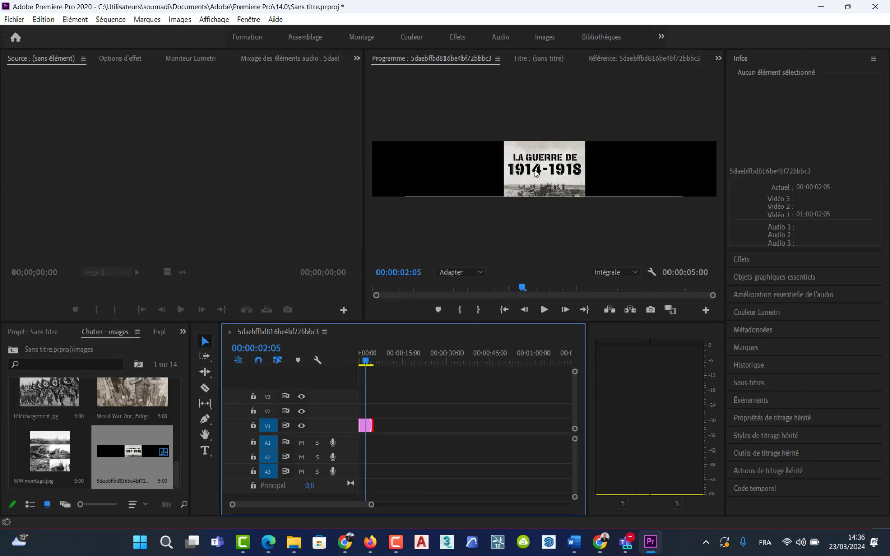
Set the sequence's frame size to 1920 by 1080 pixels and accept deleting its preview files
click(110, 20)
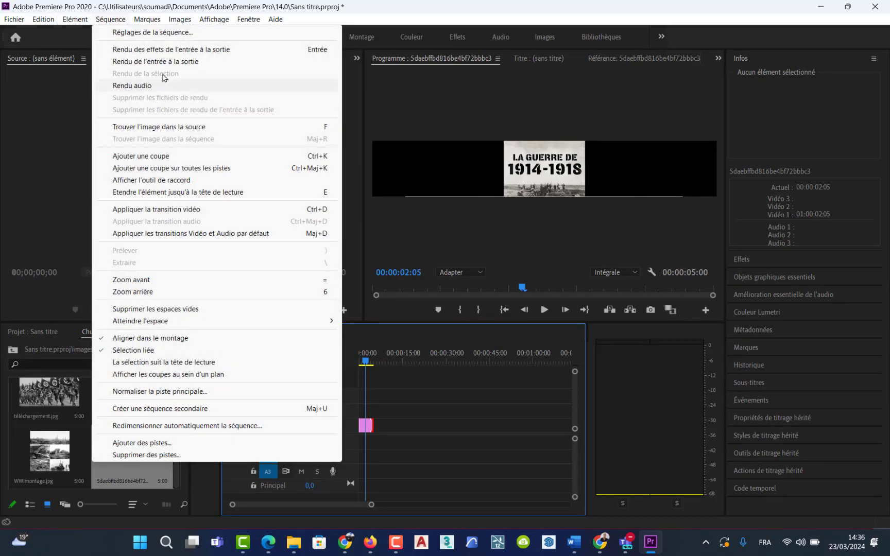
click(164, 33)
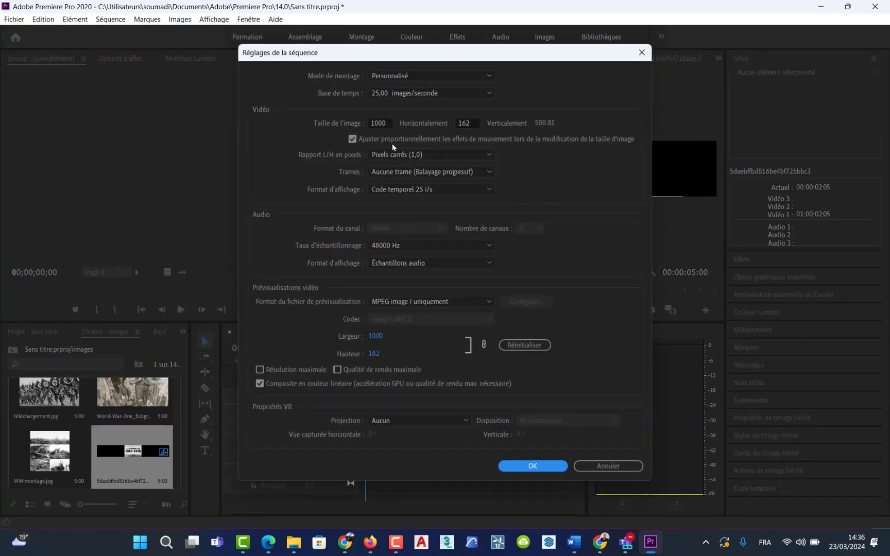
click(378, 122)
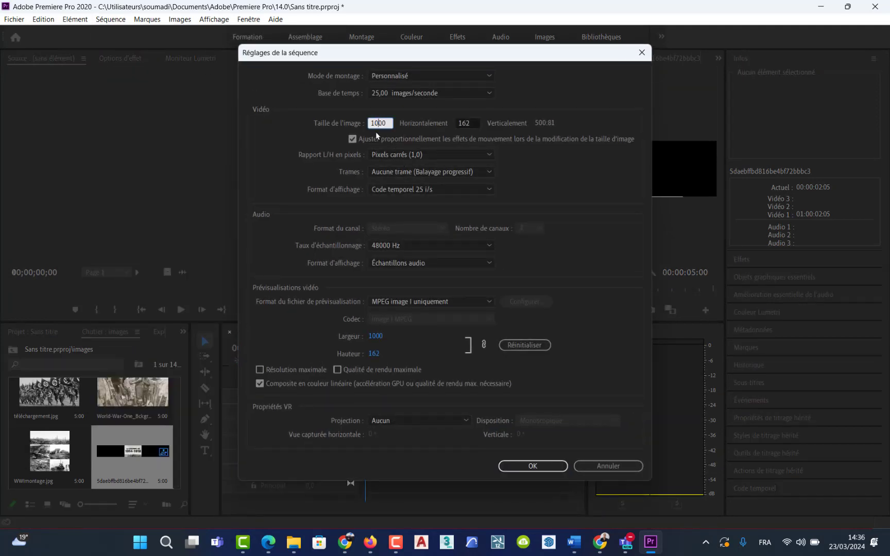
double_click(377, 122)
text(1)
key(Tab)
text(10)
click(546, 466)
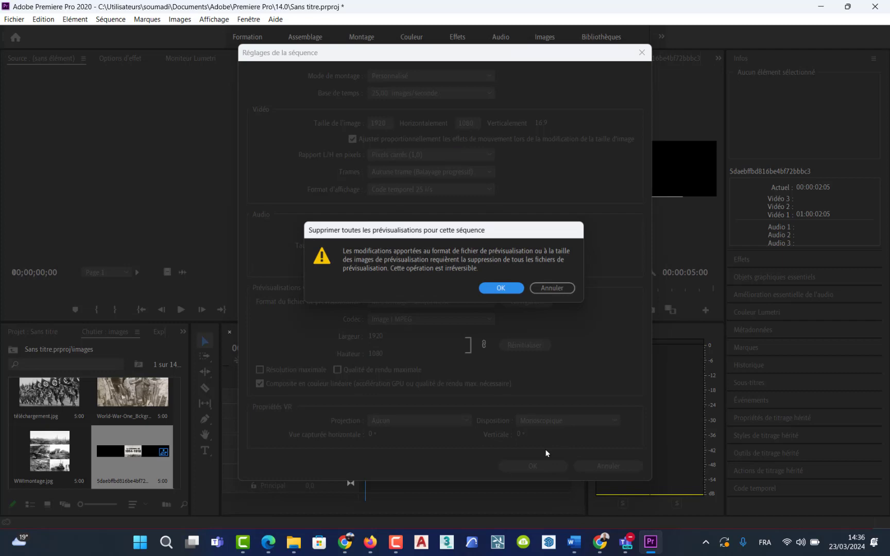
click(503, 289)
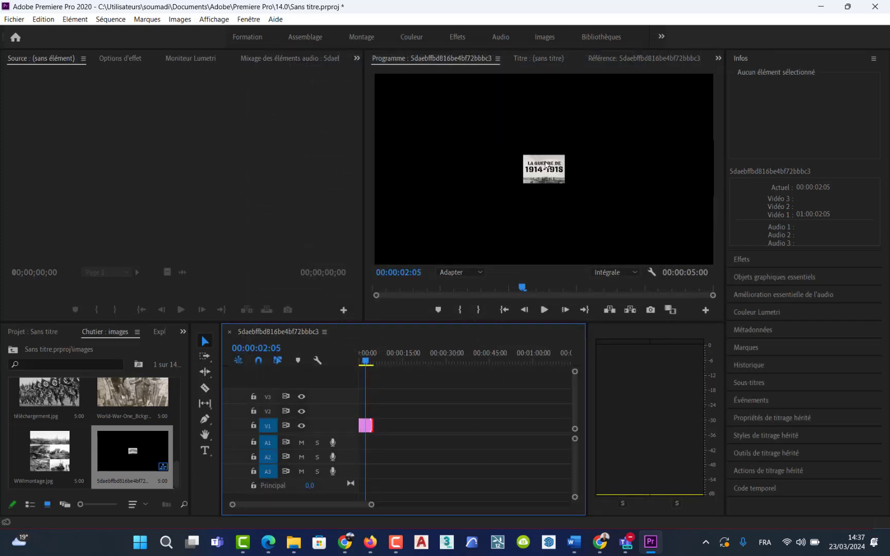
Set the program monitor's zoom to 25 % and enlarge the "La guerre de 1914-1918" title image to nearly fill the frame
click(478, 268)
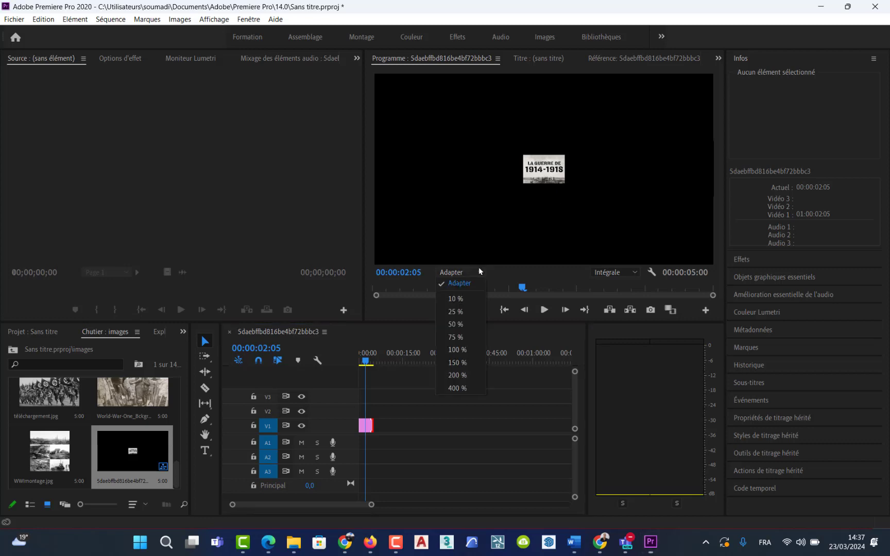
click(468, 312)
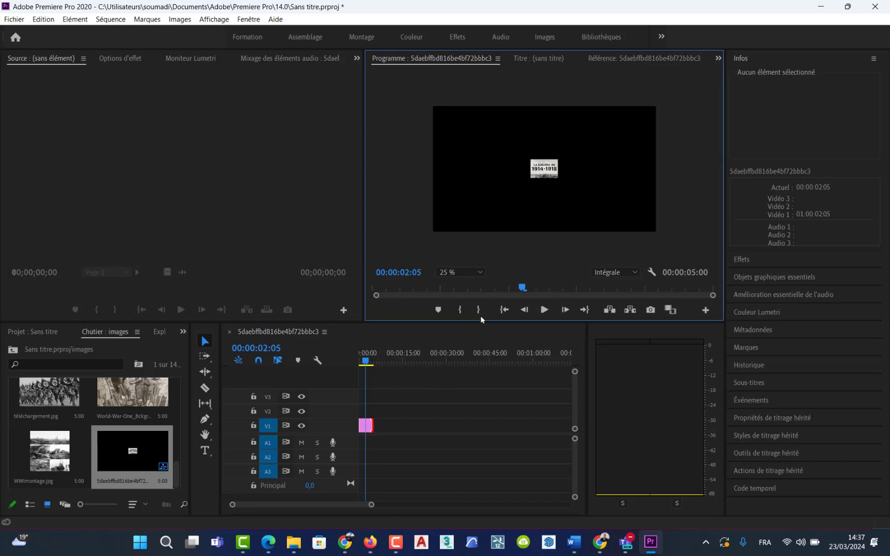
click(366, 426)
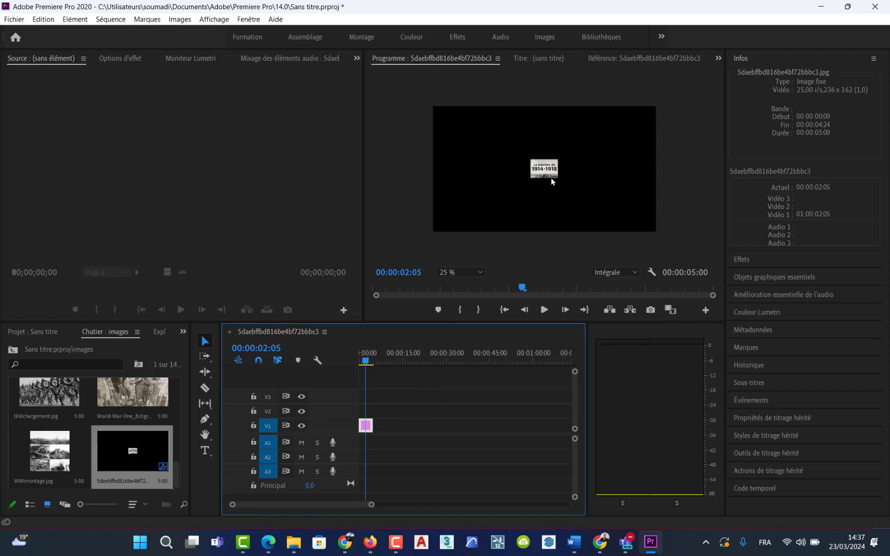
drag(553, 173, 638, 232)
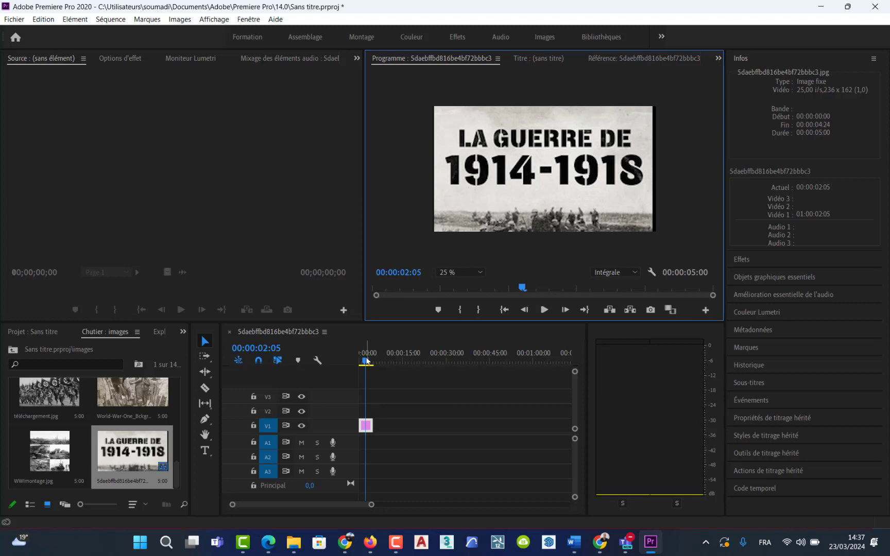
Play the sequence from its beginning to check the enlarged title image, and stop at 00:00:01:12
drag(366, 360, 359, 359)
click(544, 310)
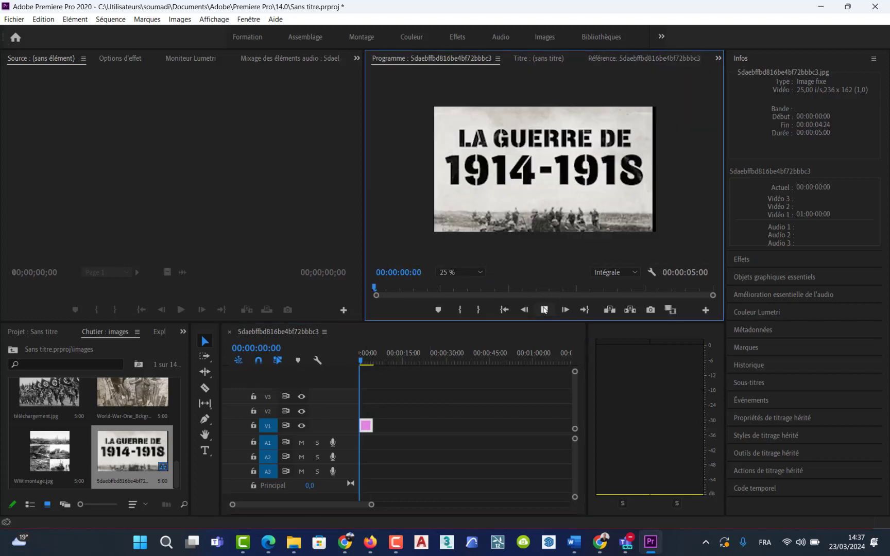
click(544, 310)
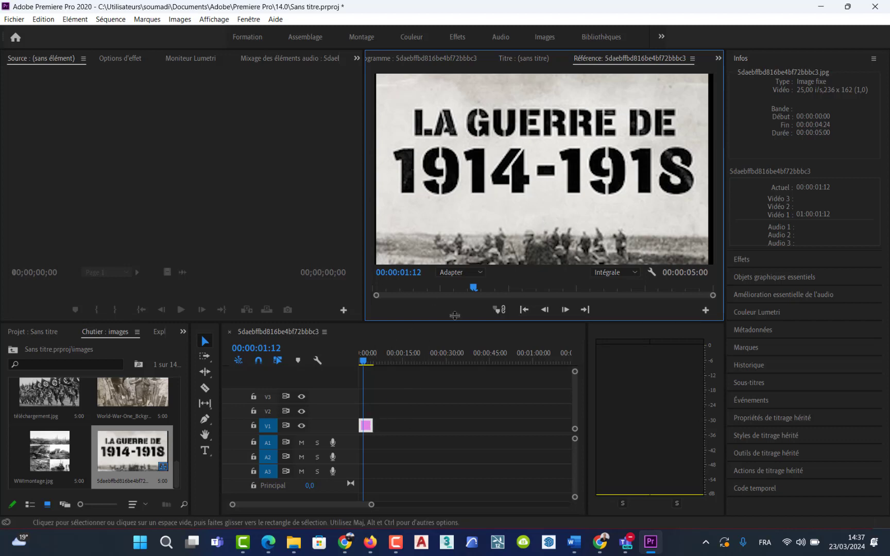
Replace the title clip on track V1 with the sddefault.jpg image from the images bin
click(403, 427)
click(369, 427)
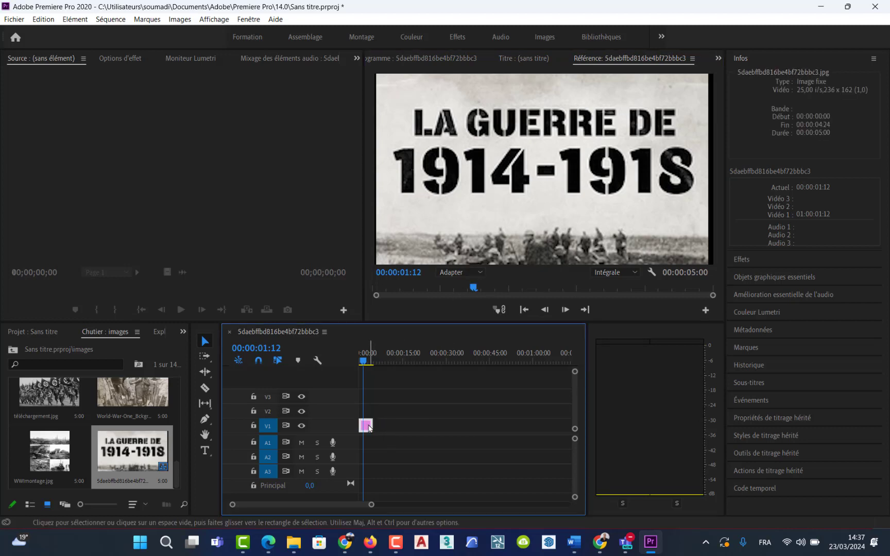
key(Delete)
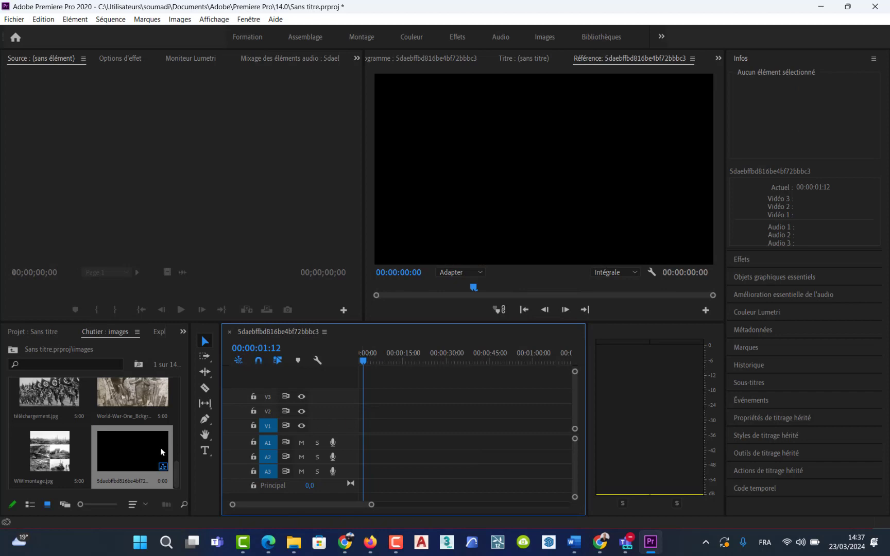
drag(176, 464, 181, 433)
drag(58, 459, 363, 425)
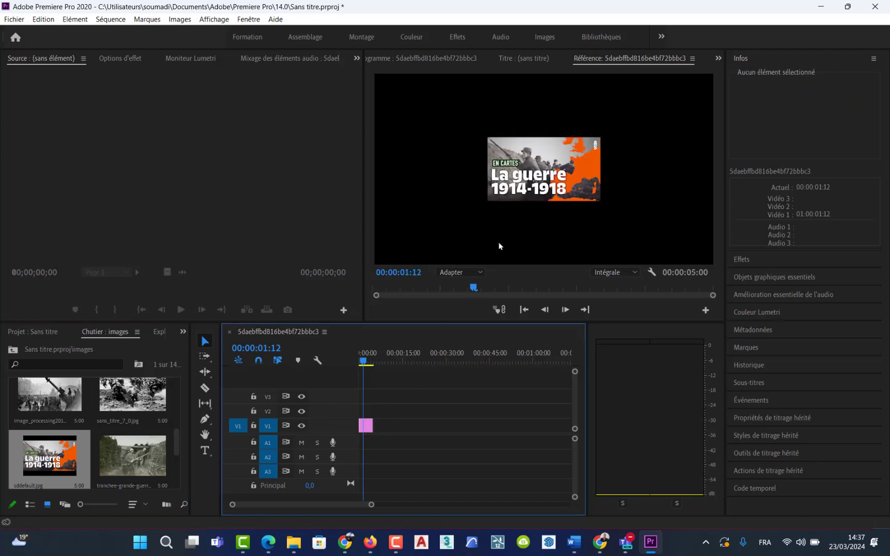
Try to resize the sddefault.jpg picture in the reference monitor at 25 % zoom, and undo the replacement of the title clip
click(535, 183)
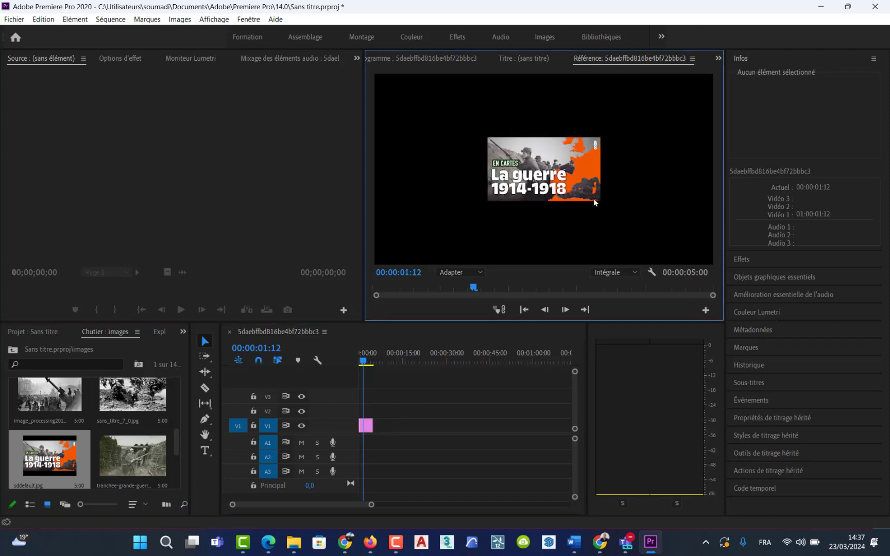
key(Right)
key(Right)
click(455, 273)
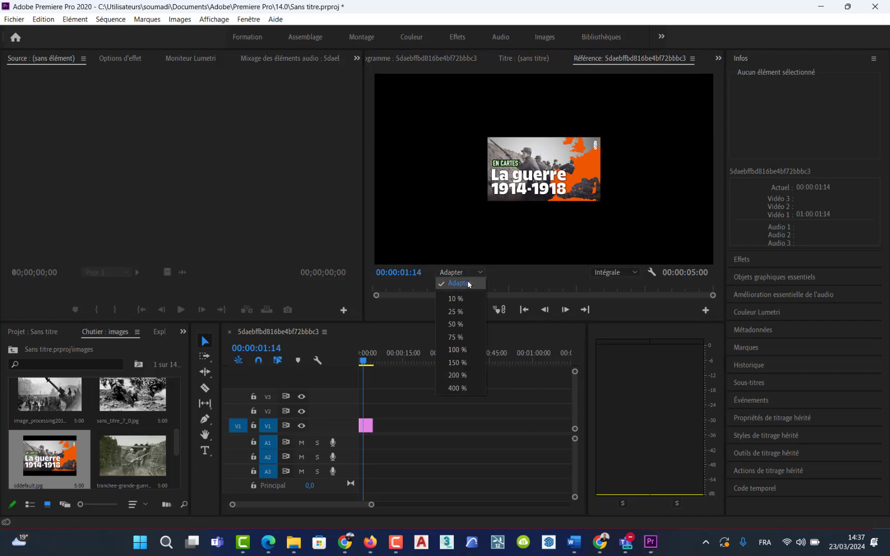
click(458, 311)
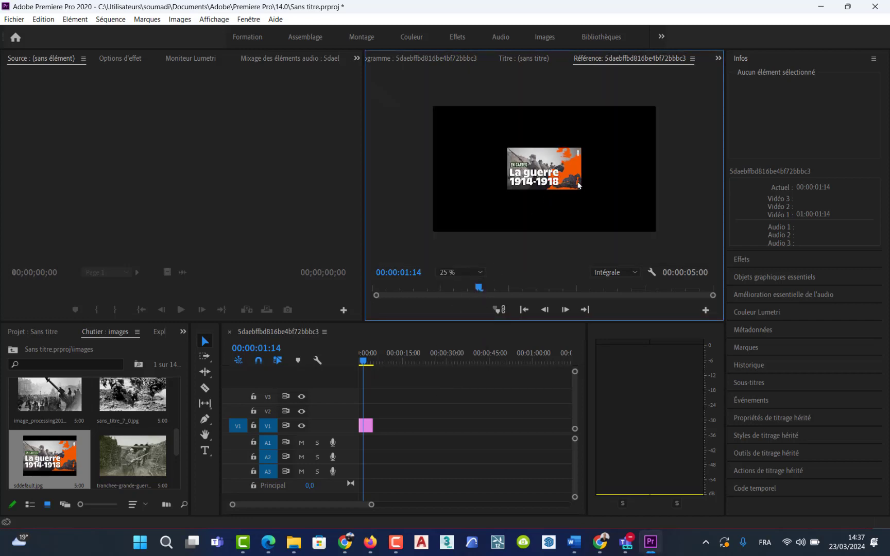
click(366, 425)
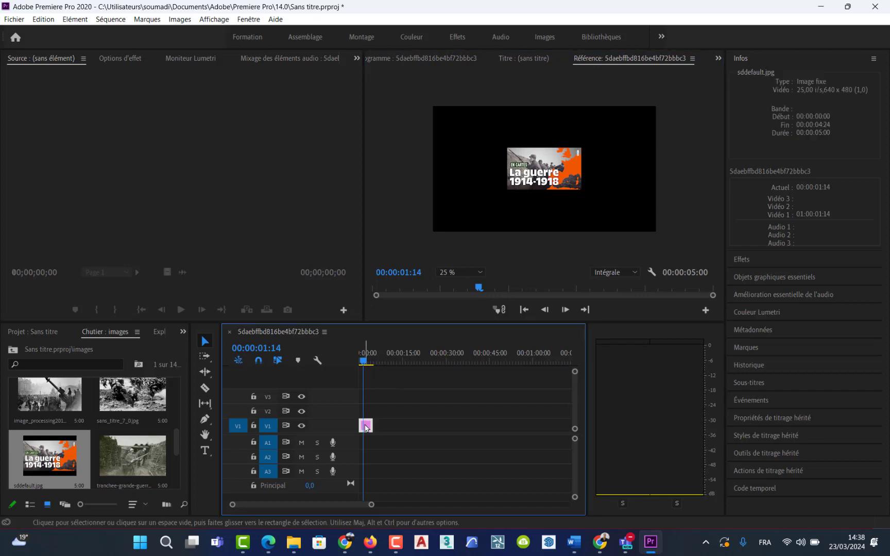
click(578, 184)
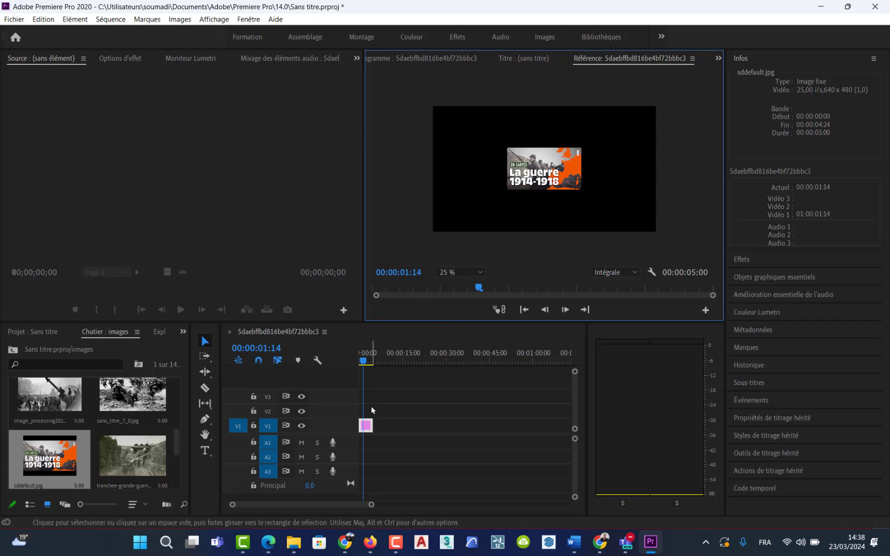
key(ctrl+z)
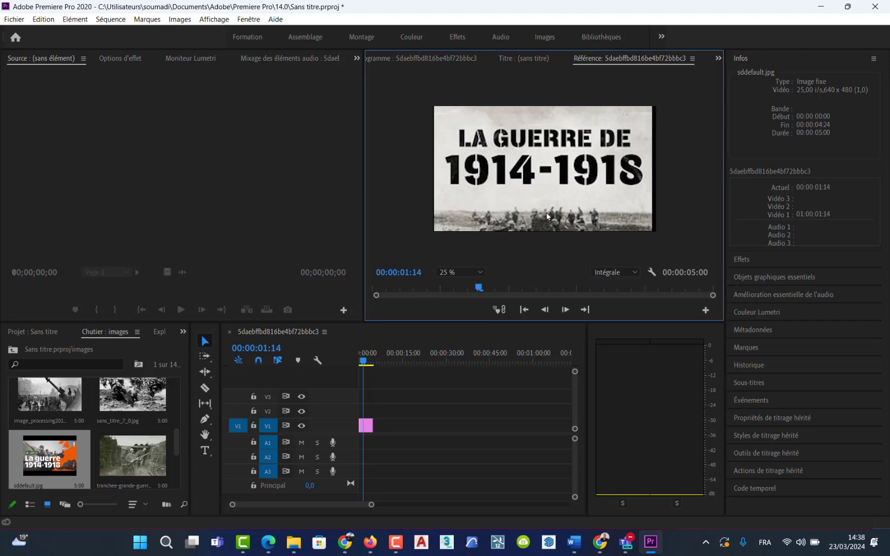
Append tranchee-grande-guerre.jpg, sans_titre_7_0.jpg, the image_processing201 picture, the f493b86ef5_123360 picture, carte guerre europe.jpg and 1418somme.jpg after the title clip on track V1
click(138, 455)
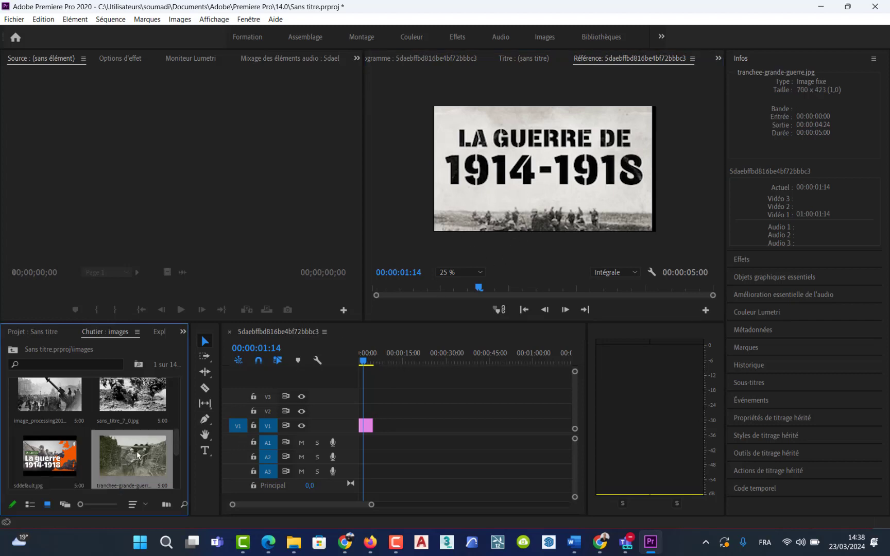
drag(134, 456, 379, 427)
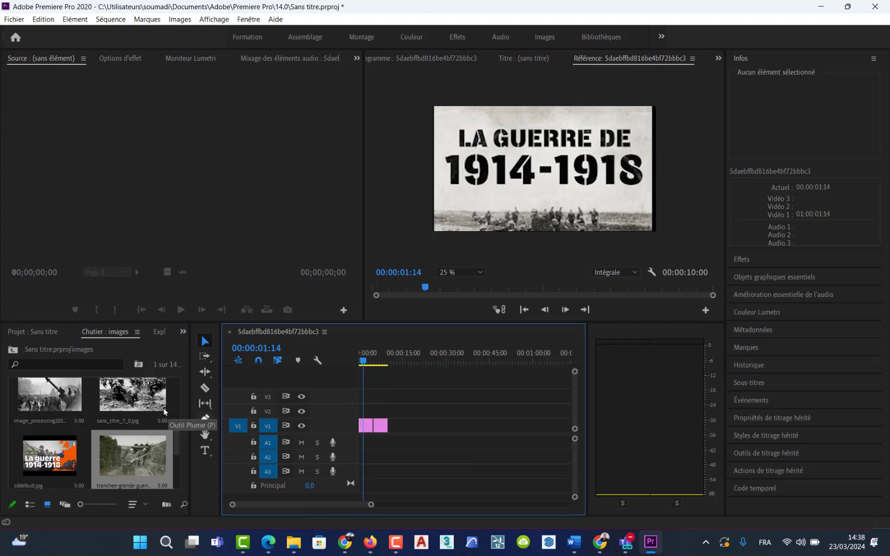
drag(137, 400, 382, 433)
drag(52, 403, 411, 426)
drag(176, 442, 427, 425)
drag(40, 425, 439, 426)
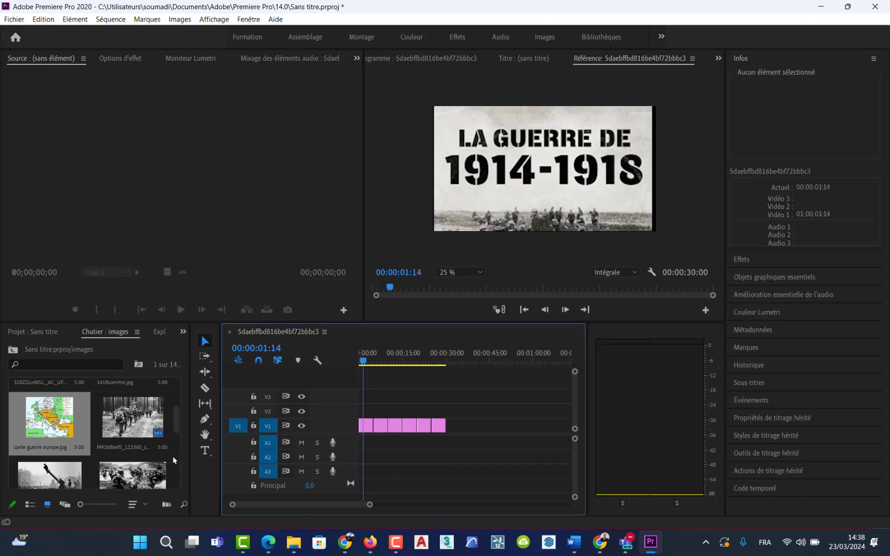
drag(176, 425, 453, 426)
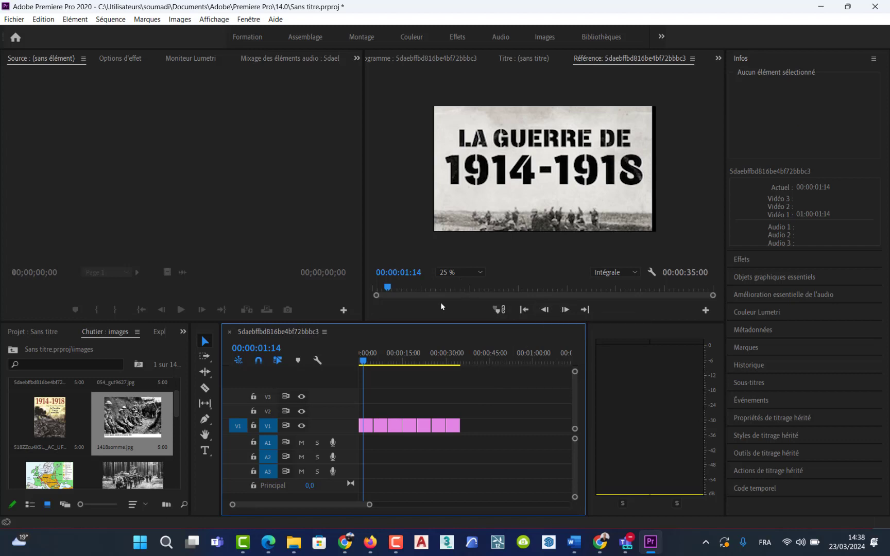
Play the sequence from 00:00:20:15 to preview the marching soldiers and Europe map images, and stop at 00:00:27:16
drag(363, 361, 419, 361)
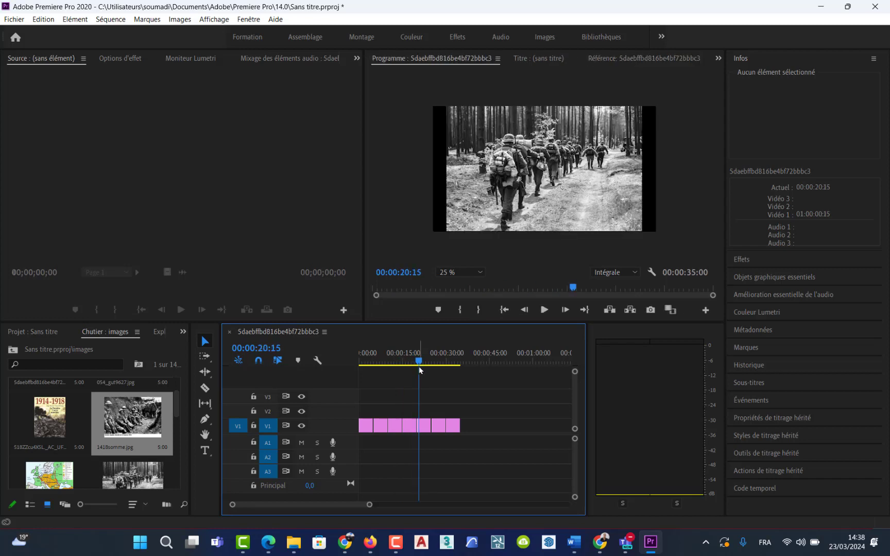
click(543, 310)
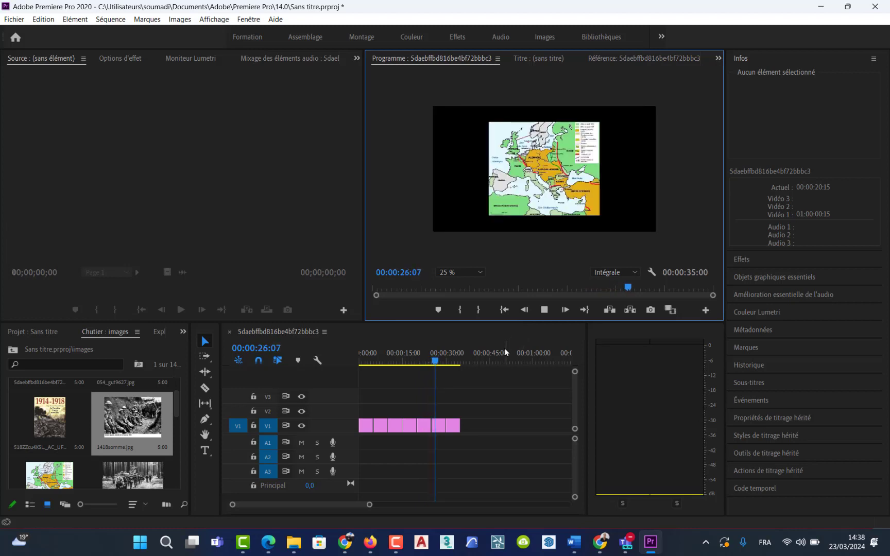
key(space)
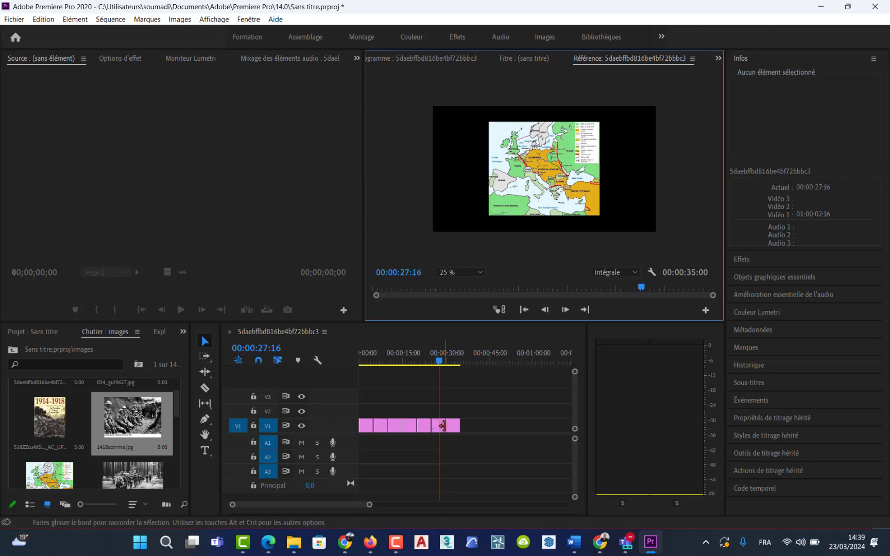
Select the carte guerre europe.jpg clip and increase the height of track V1 so the clips show their thumbnails
click(442, 425)
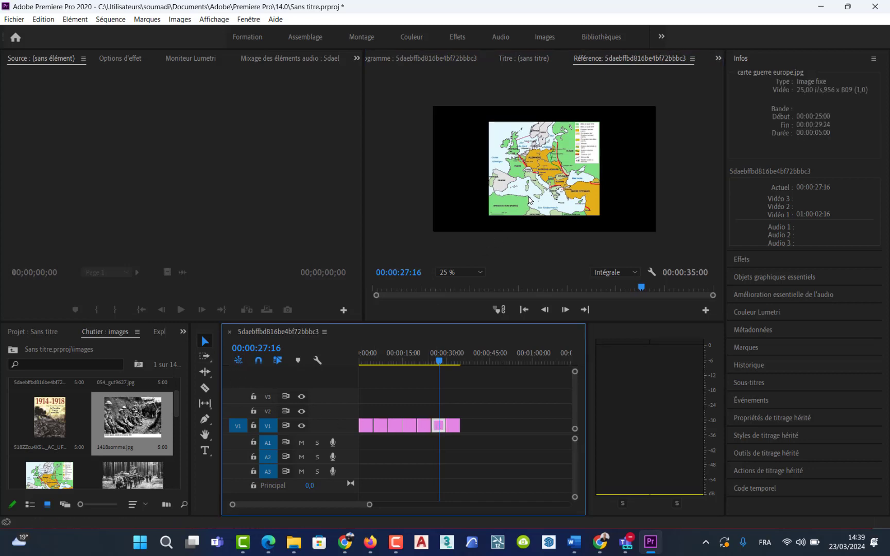
click(527, 197)
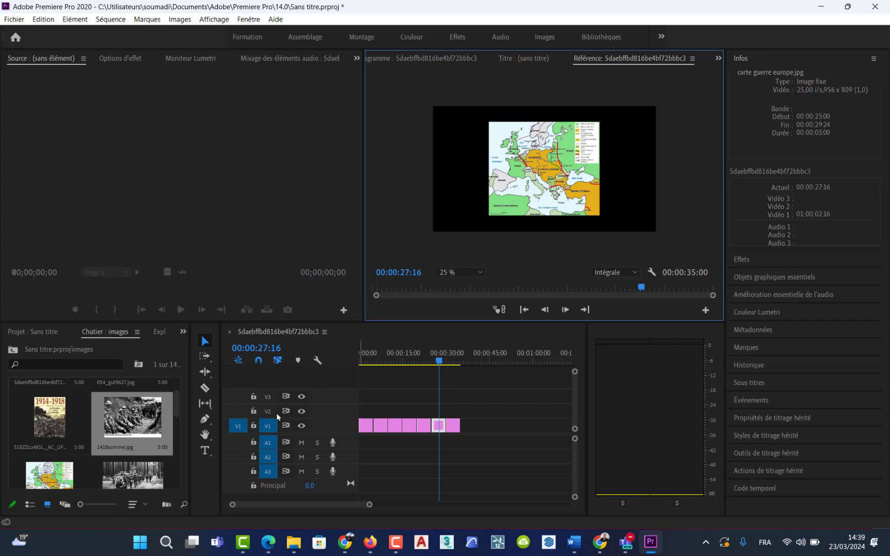
drag(277, 418, 277, 392)
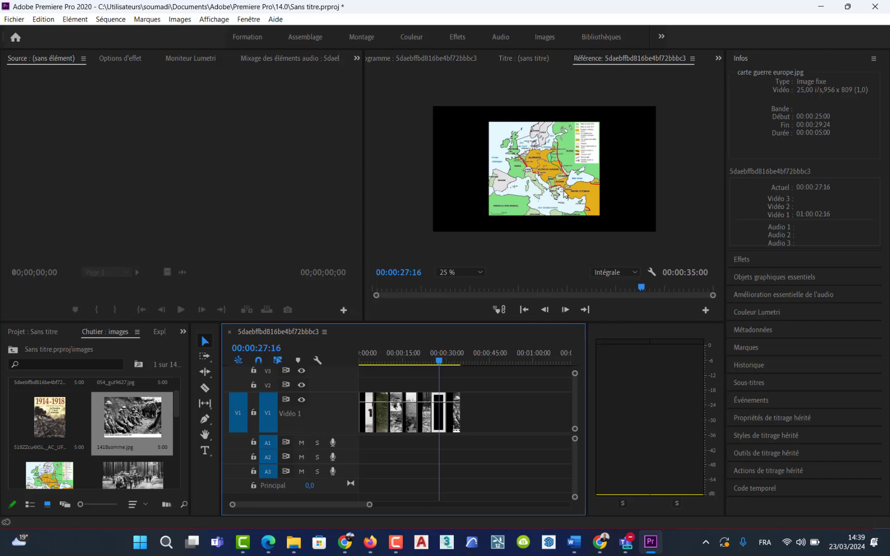
Open 1418somme.jpg and carte guerre europe.jpg from the images bin in the source monitor
double_click(138, 418)
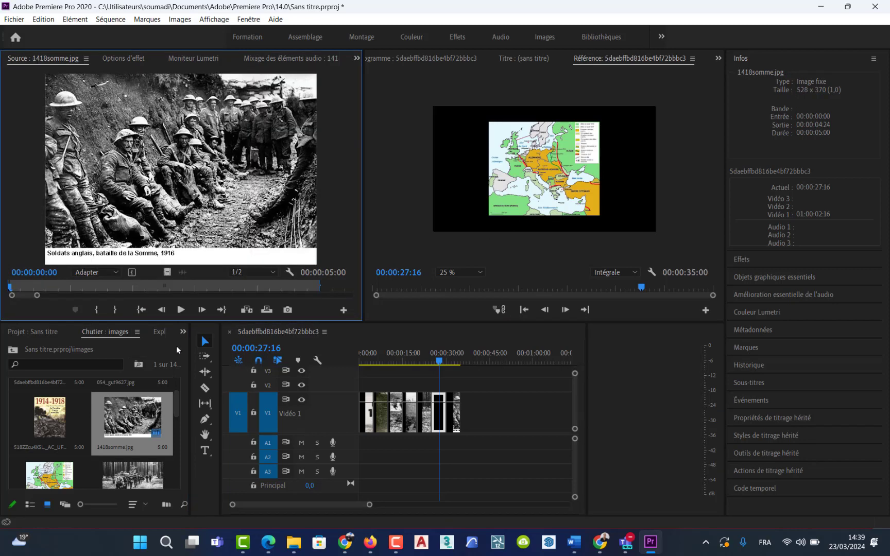
double_click(49, 471)
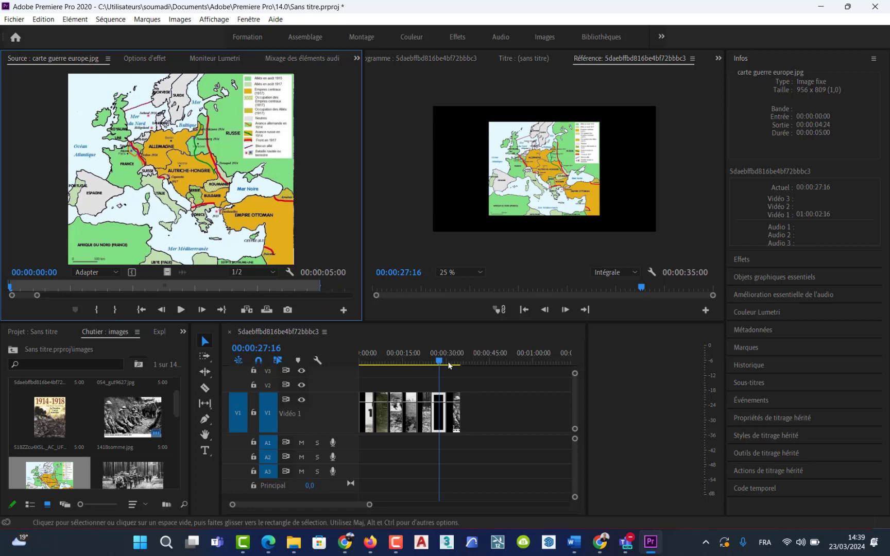
Play the sequence from its beginning into the trench image and stop at 00:00:05:11
drag(440, 361, 350, 362)
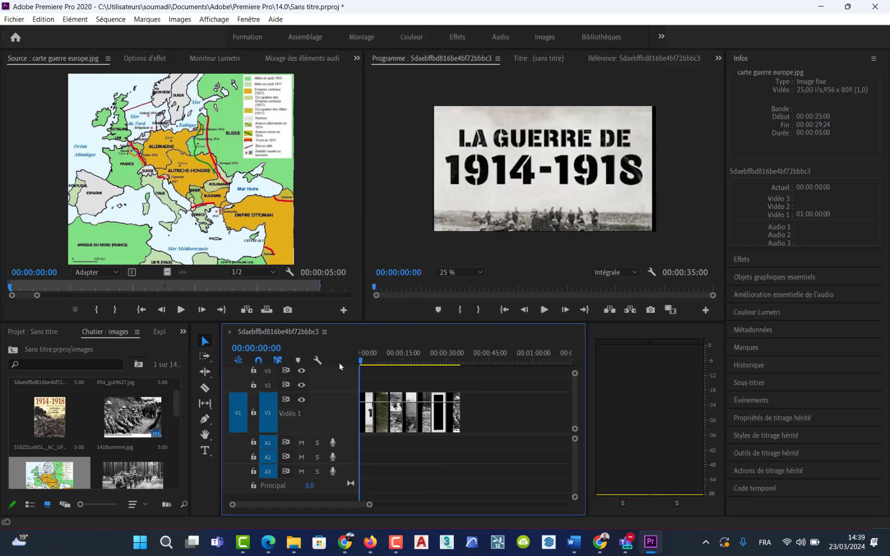
key(space)
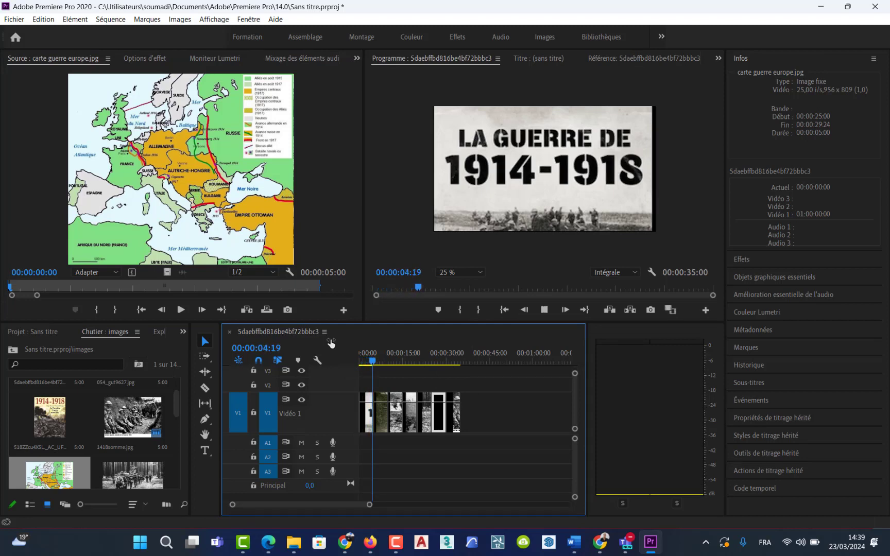
key(space)
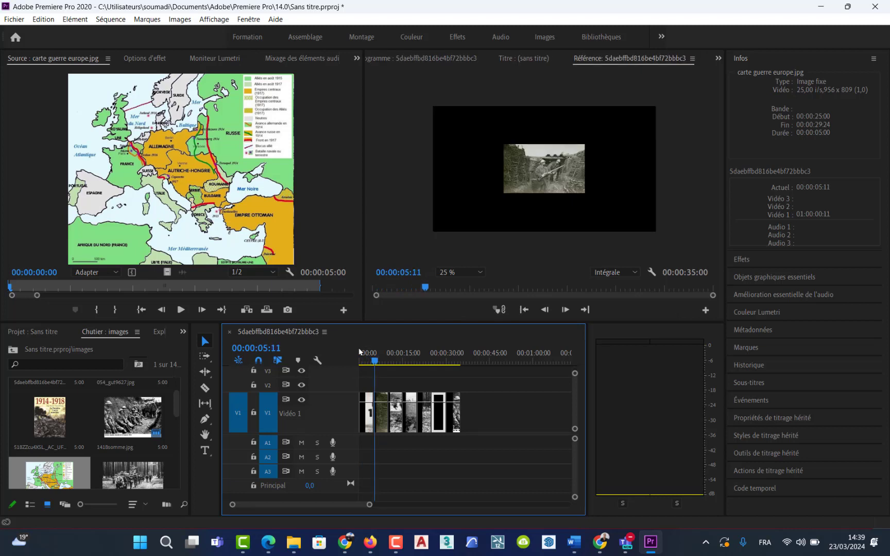
Try to set the duration of the opening LA GUERRE DE 1914-1918 title image clip to 00:00:08:00
drag(374, 361, 363, 361)
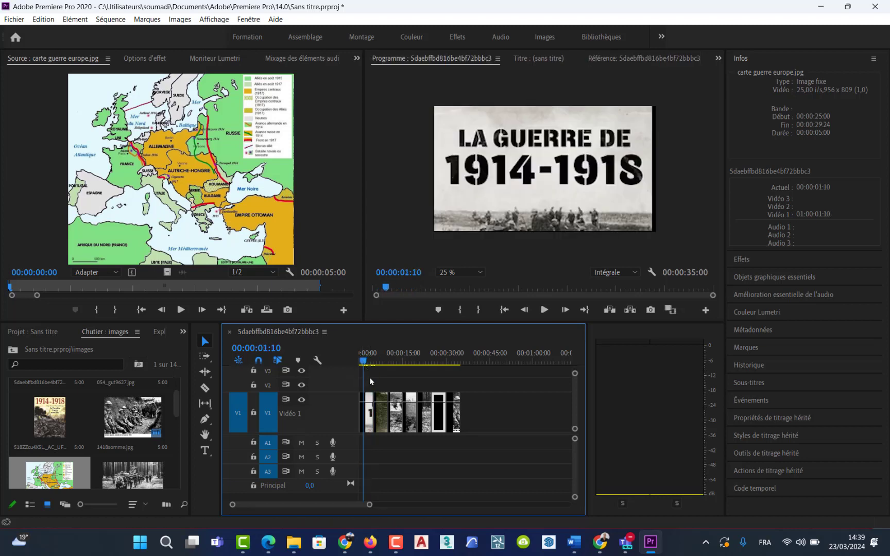
click(369, 415)
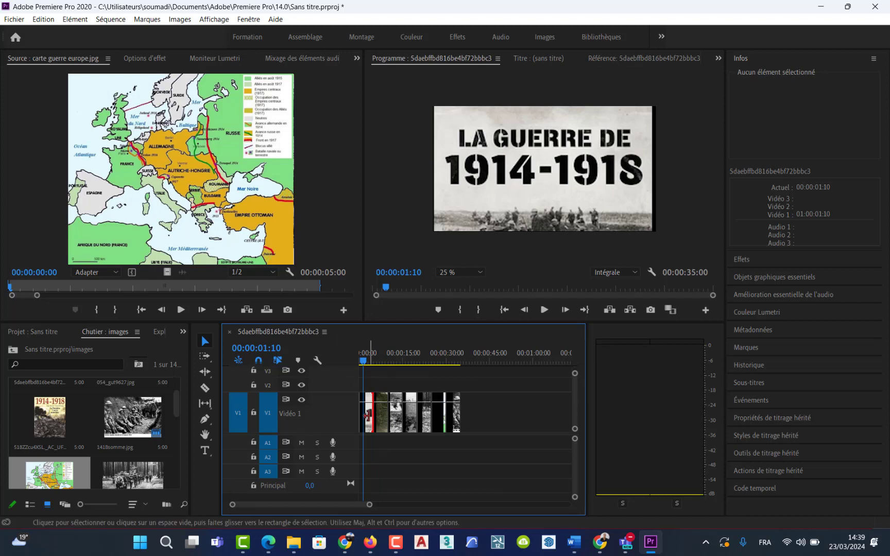
click(369, 418)
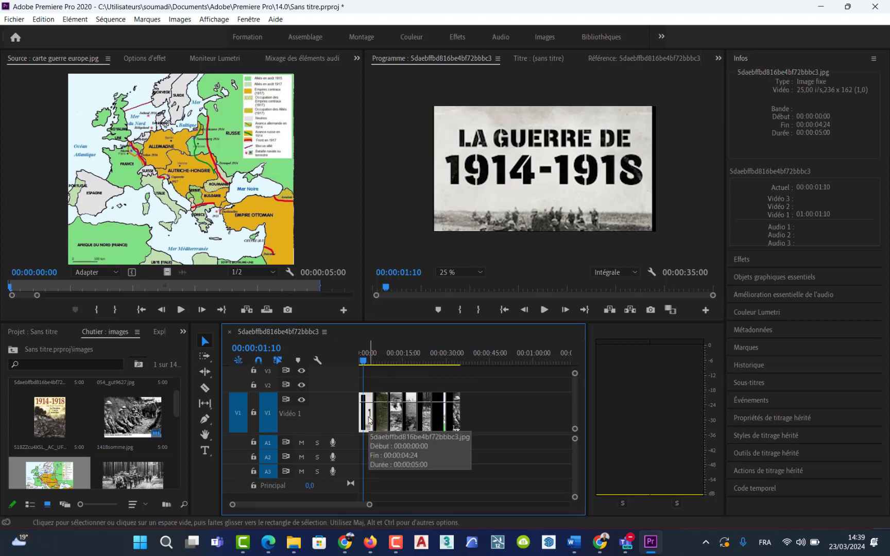
right_click(371, 419)
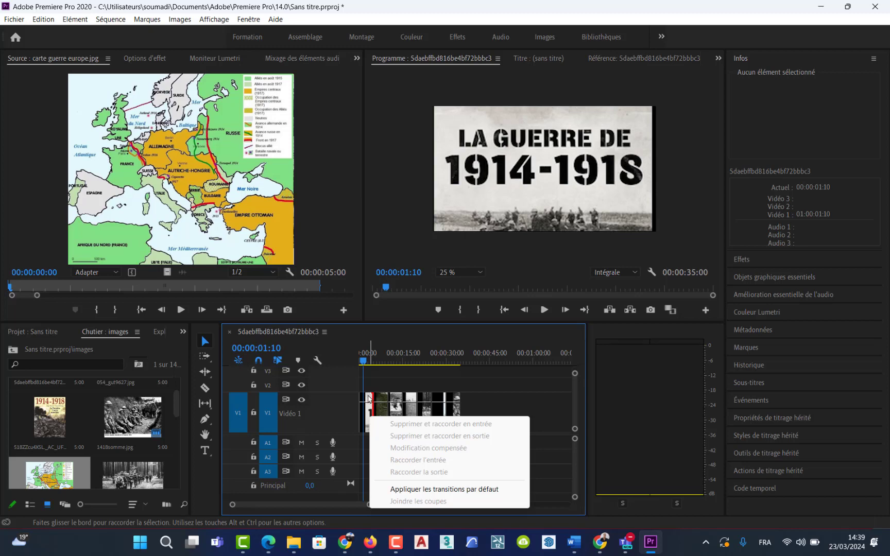
right_click(369, 400)
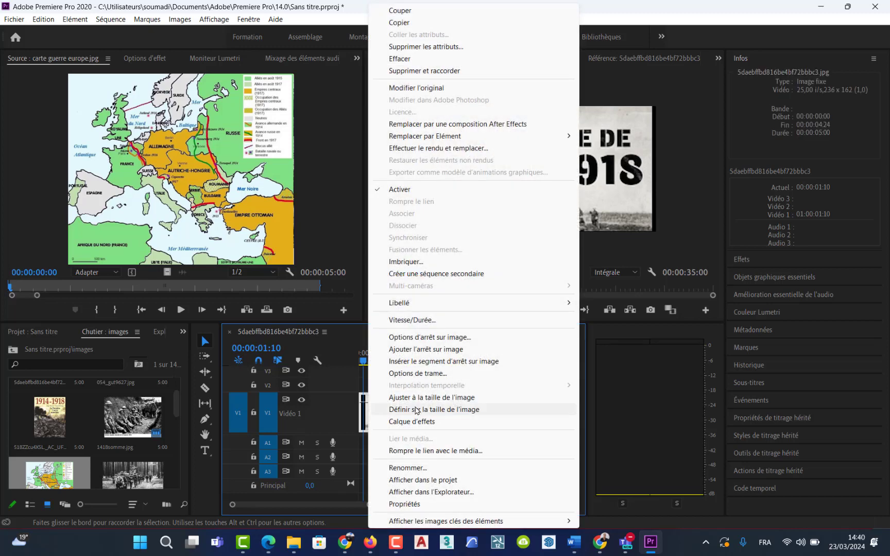
click(445, 324)
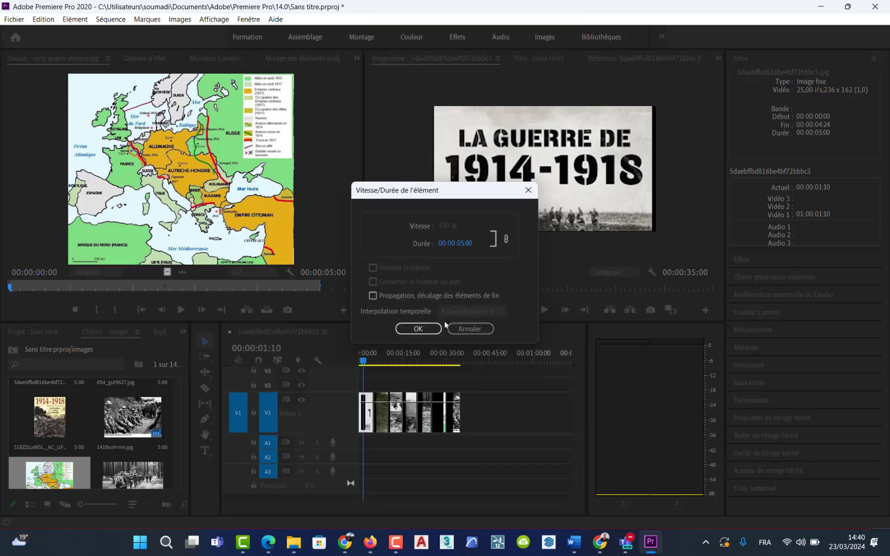
click(462, 243)
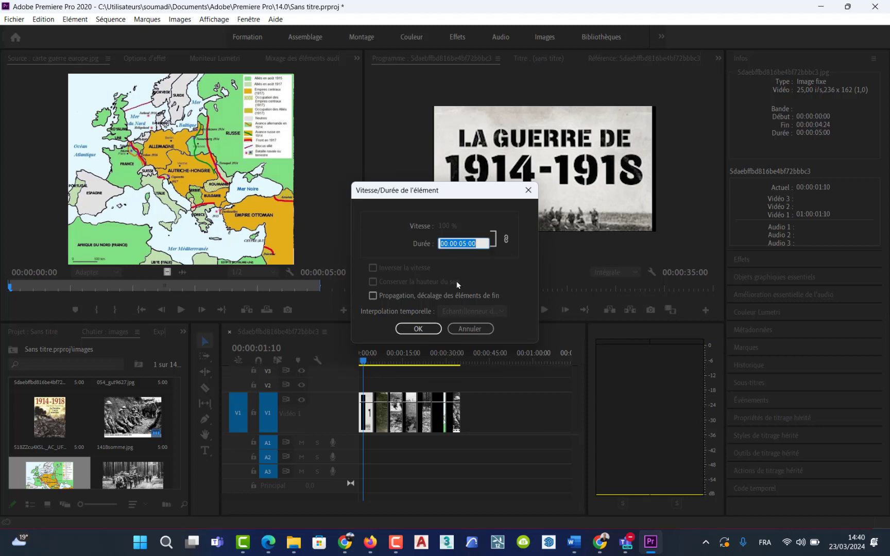
click(467, 243)
key(BackSpace)
key(BackSpace)
key(BackSpace)
text(08)
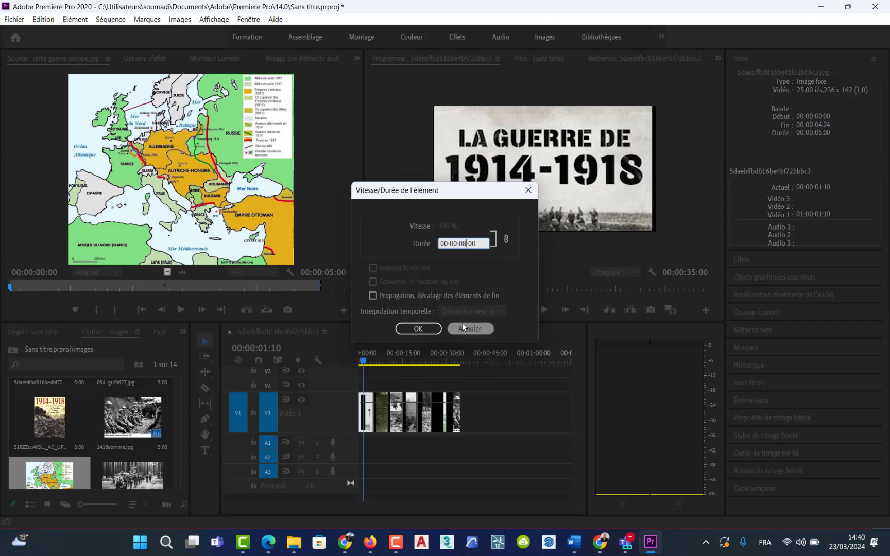
click(420, 328)
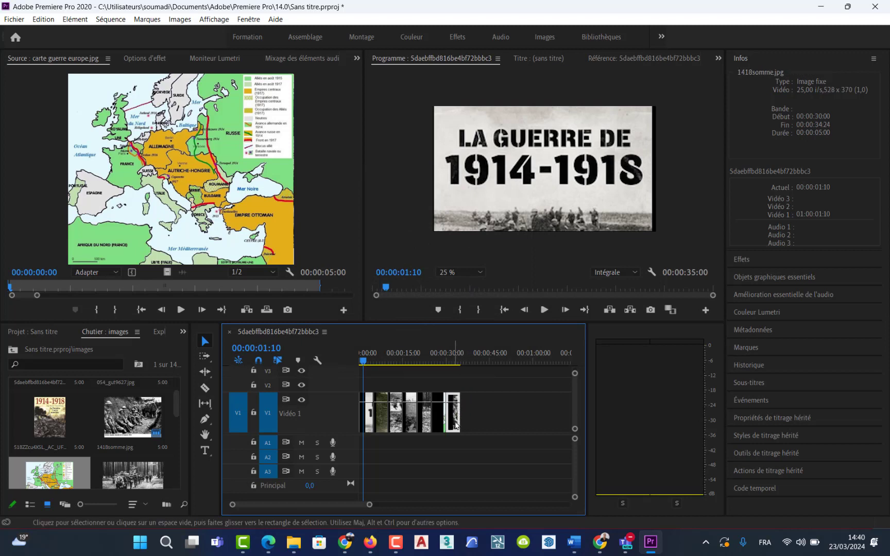
Shift the clips that follow the opening title image to later times on track V1, leaving free space after it
drag(456, 427, 504, 422)
drag(441, 420, 371, 417)
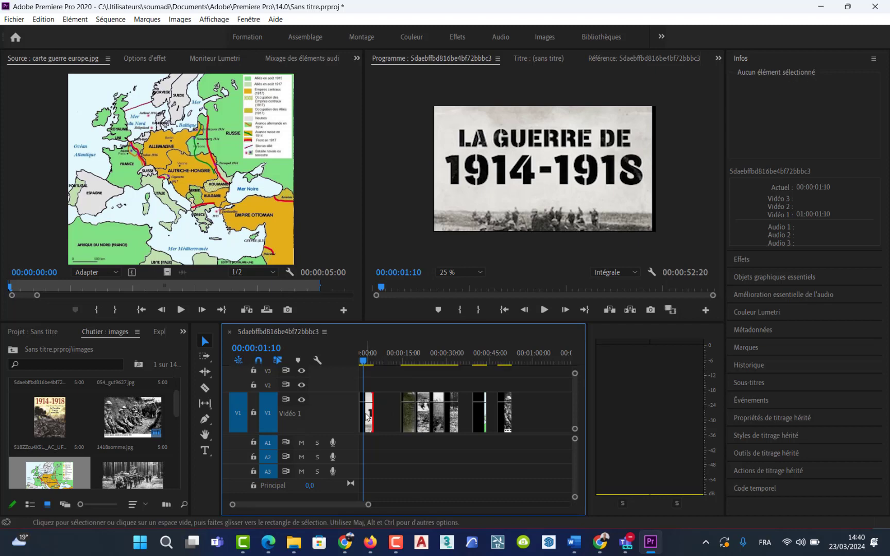
Set the opening title image clip's duration to 00:00:08:00
double_click(367, 416)
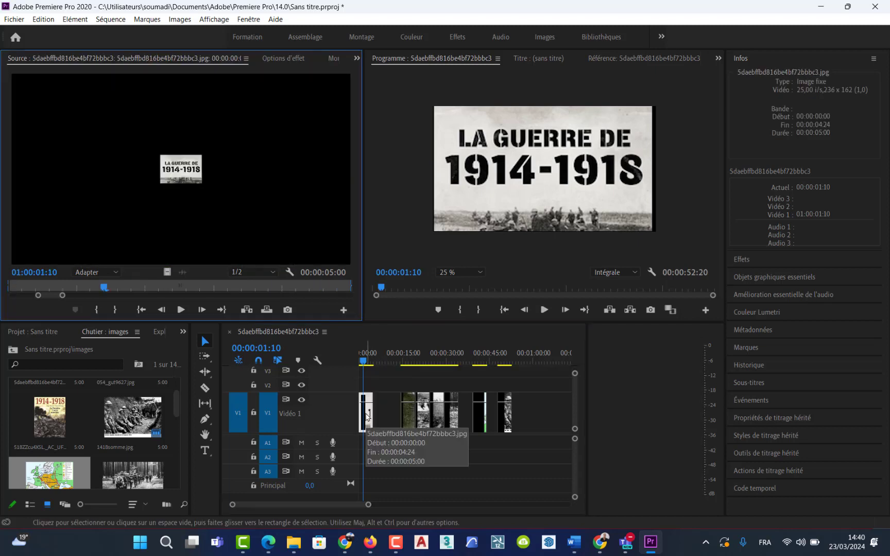
right_click(371, 422)
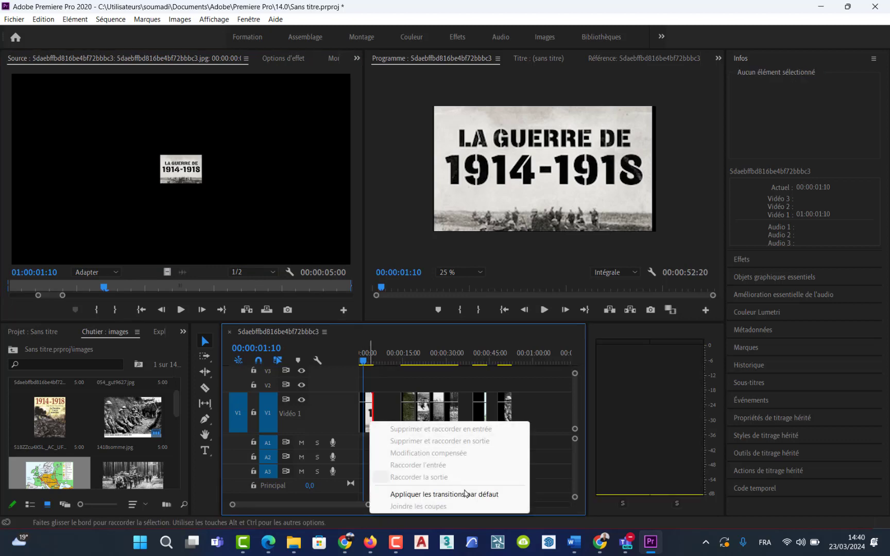
right_click(367, 404)
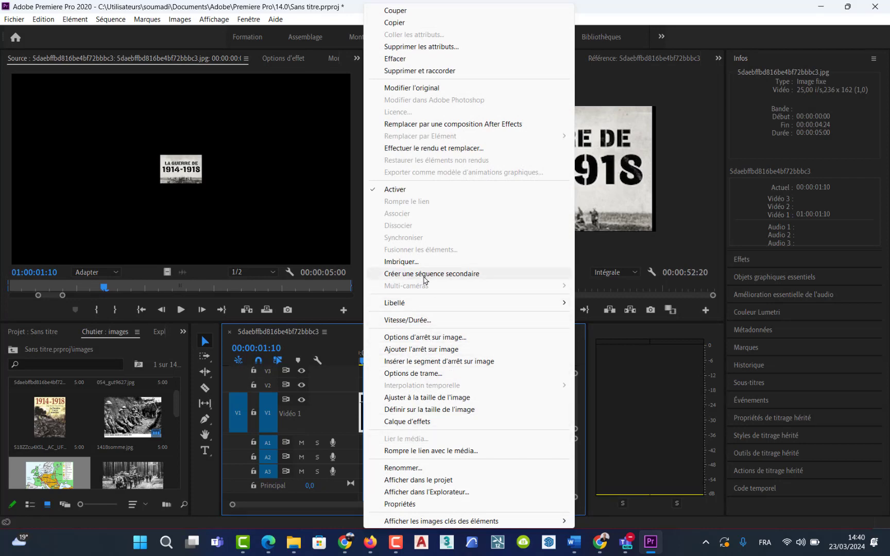
click(448, 320)
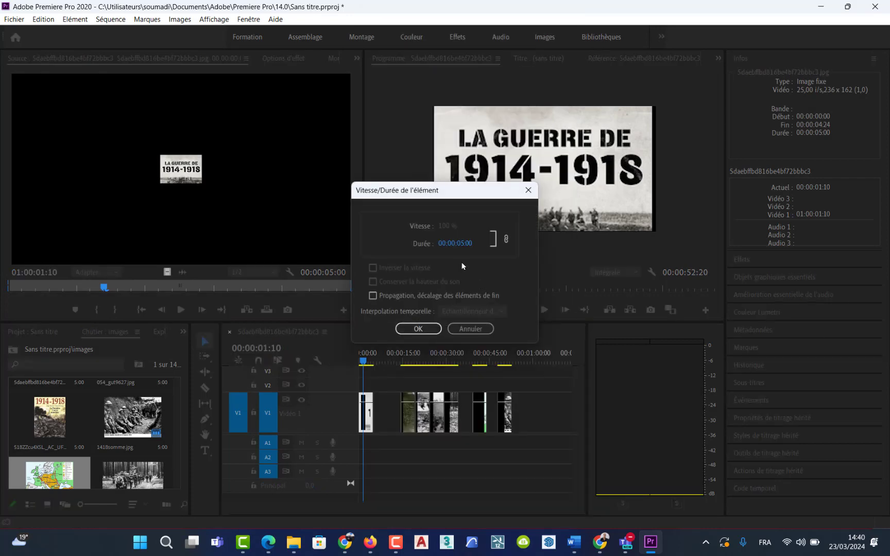
click(462, 245)
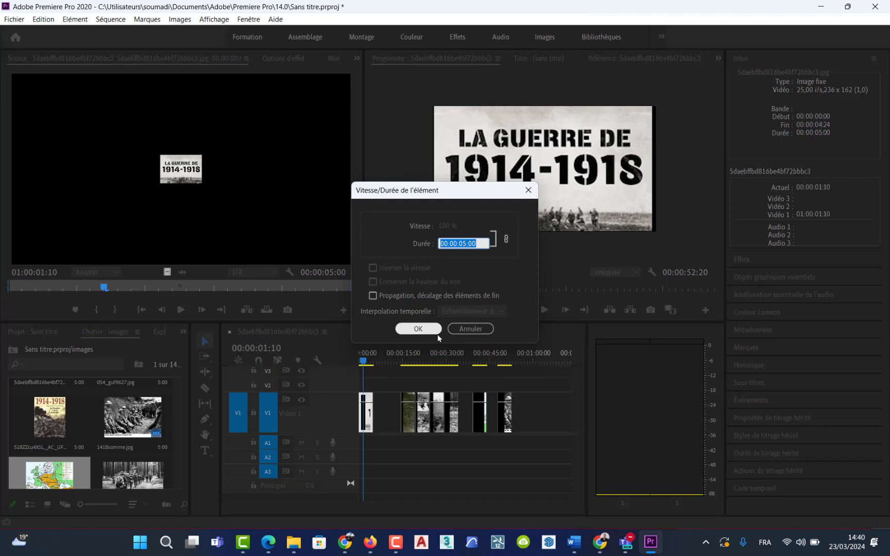
key(Right)
key(Left)
key(Left)
key(Left)
key(BackSpace)
text(8)
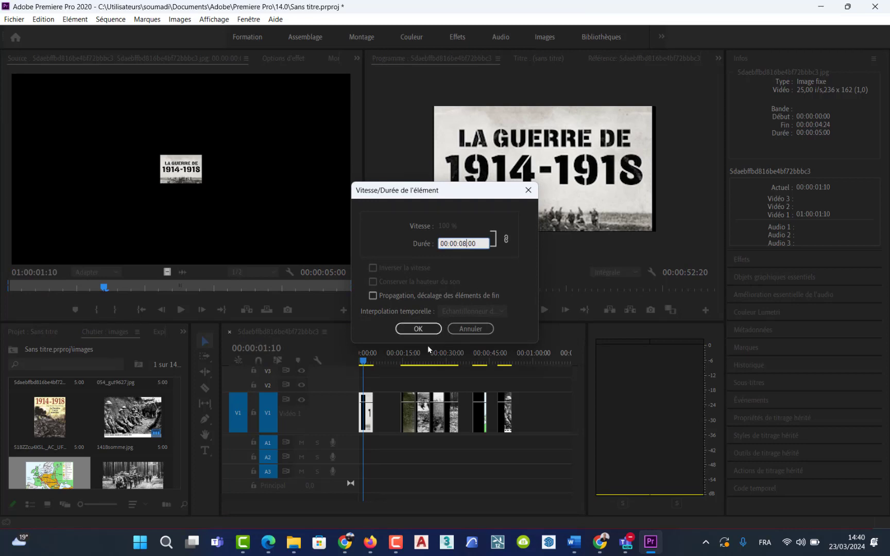
click(414, 330)
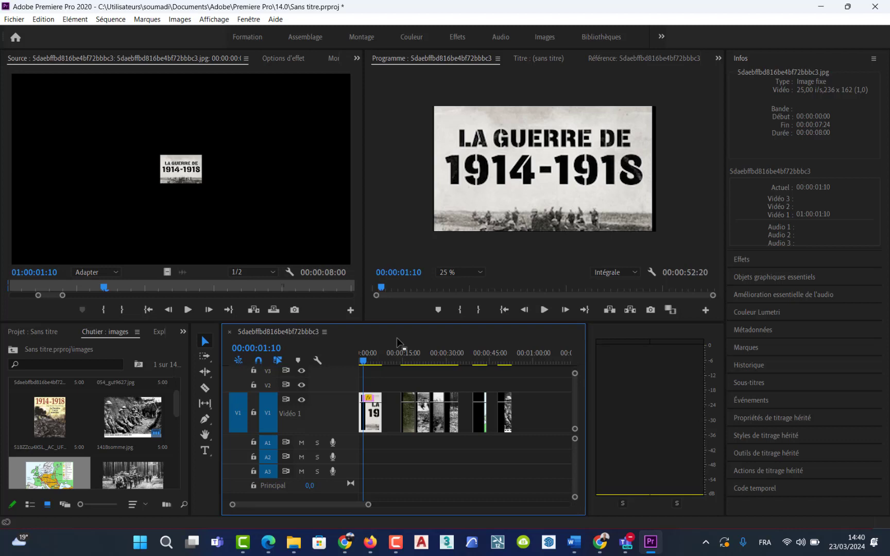
Ripple-delete the three empty gaps between the clips on track V1 so the images follow one another
right_click(391, 419)
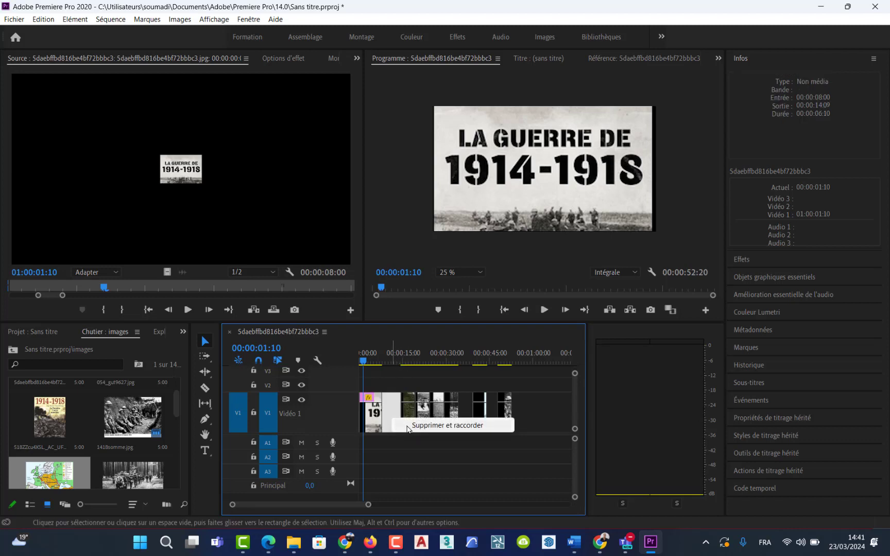
click(433, 426)
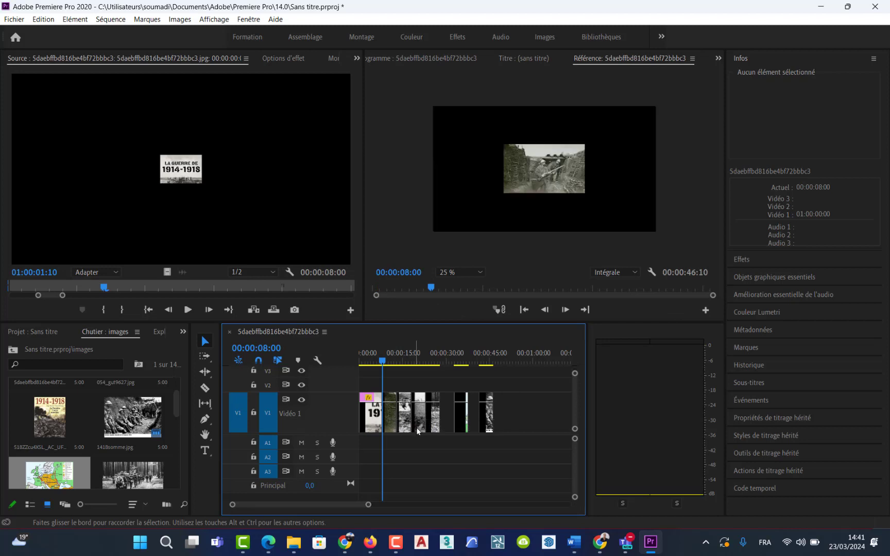
right_click(447, 412)
click(458, 419)
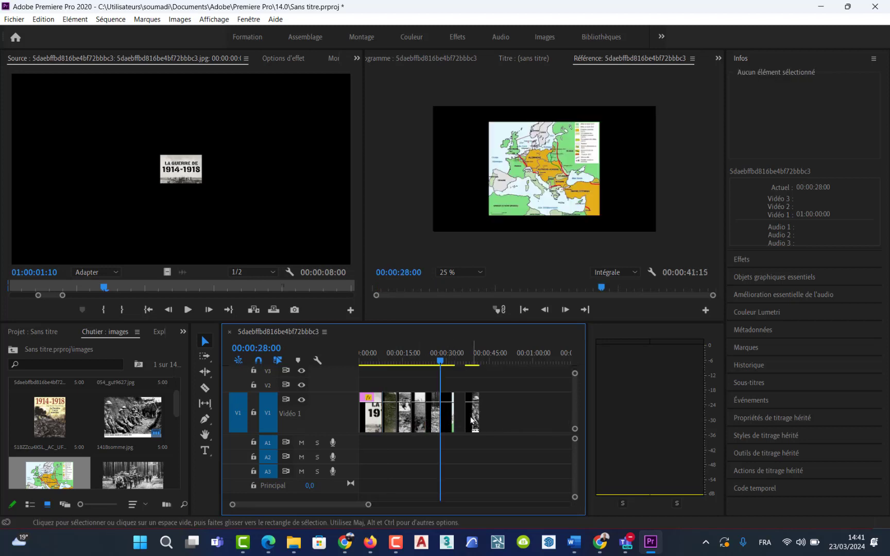
right_click(457, 421)
click(477, 425)
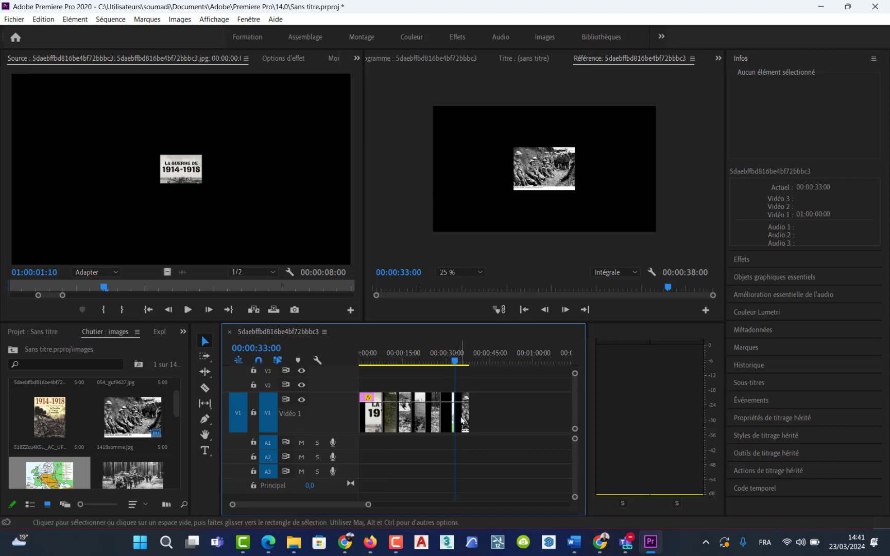
Select the final clip, 1418somme.jpg, and enlarge its image in the program monitor to fill the frame
click(461, 400)
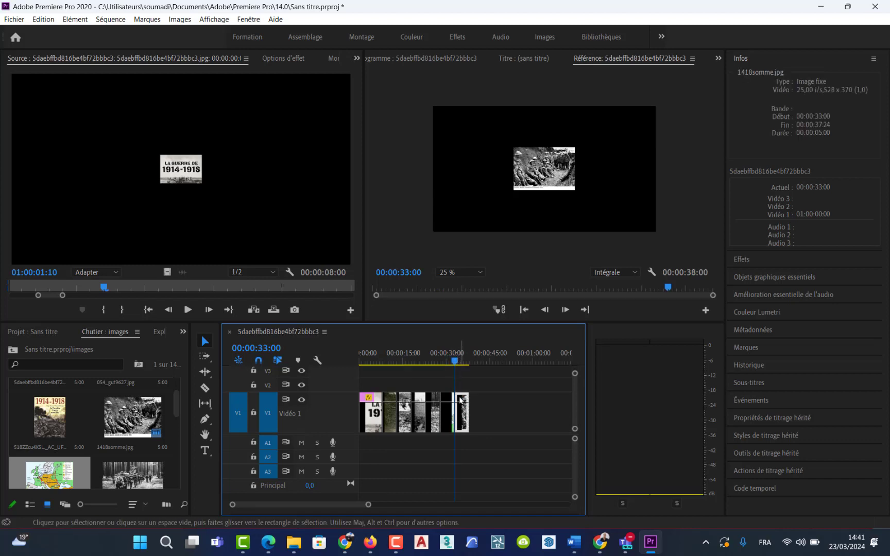
click(461, 360)
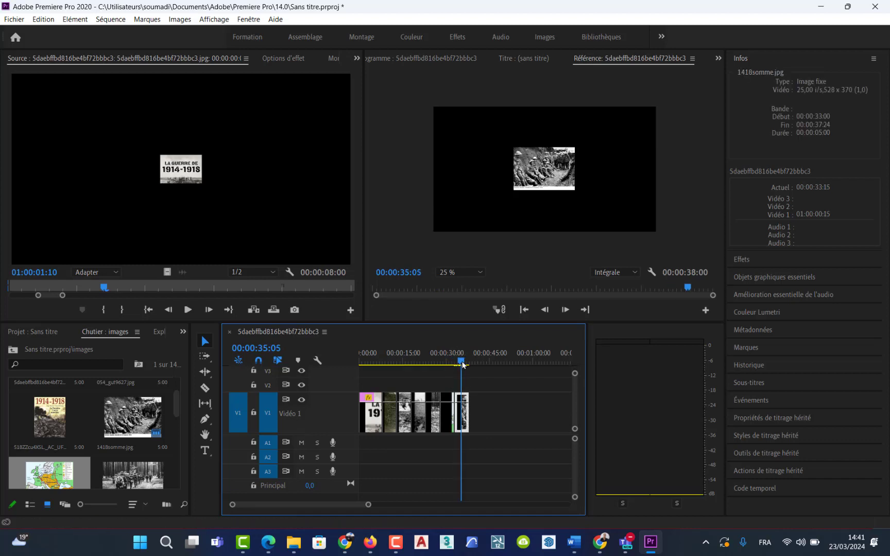
click(554, 175)
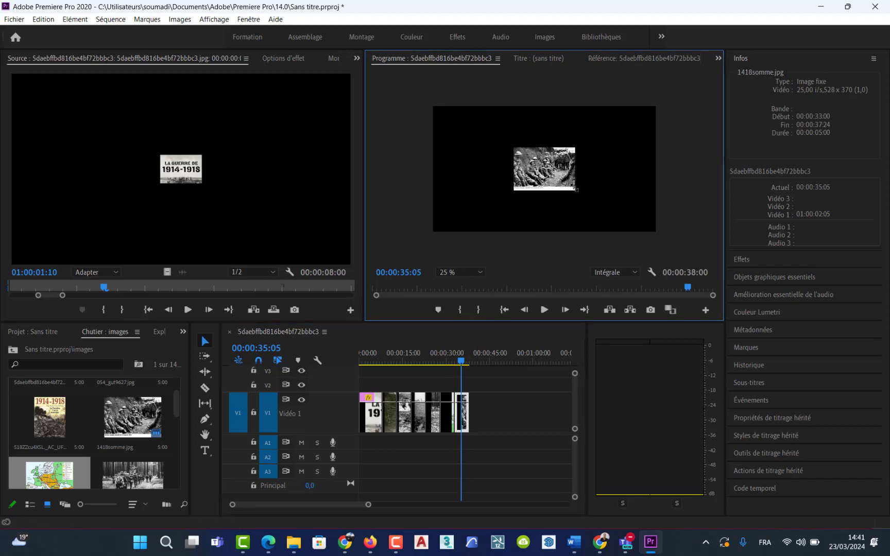
drag(579, 193, 650, 244)
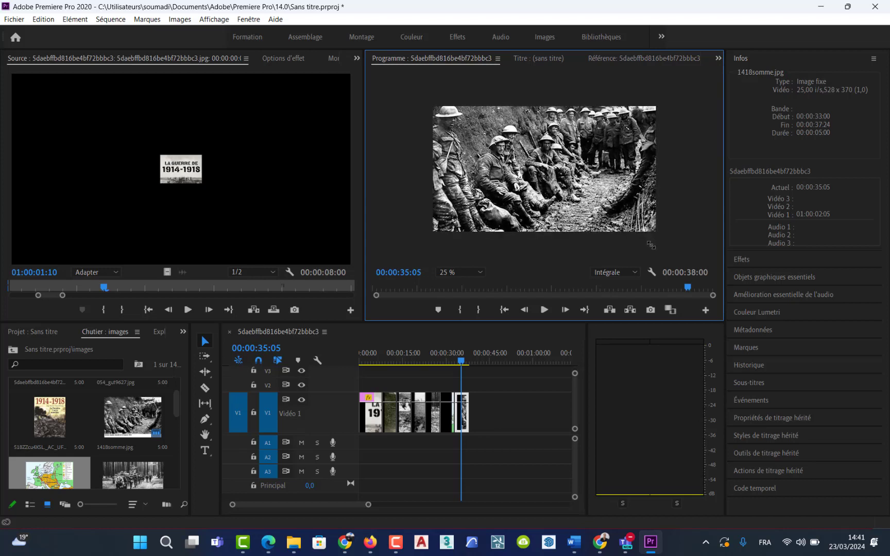
Move the playhead to 00:00:29:20 and enlarge the carte guerre europe.jpg map to fill the frame
drag(462, 362, 446, 368)
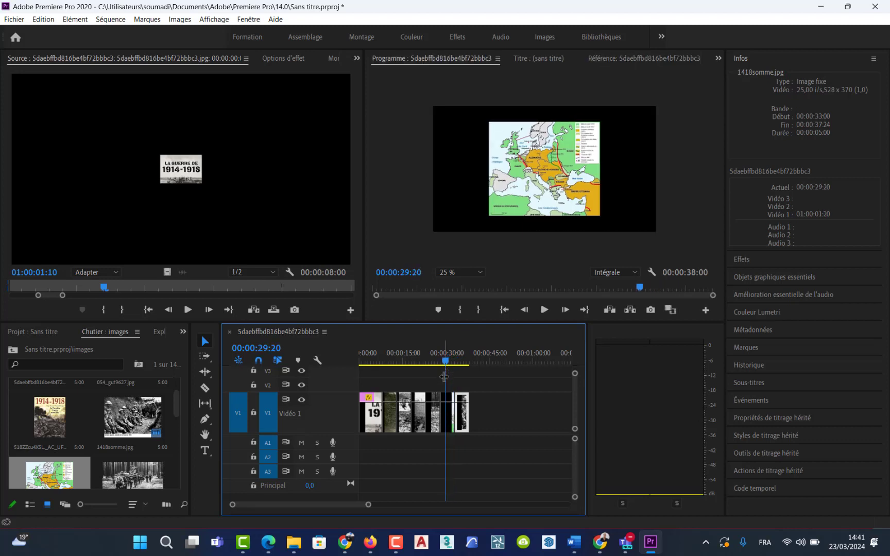
click(559, 182)
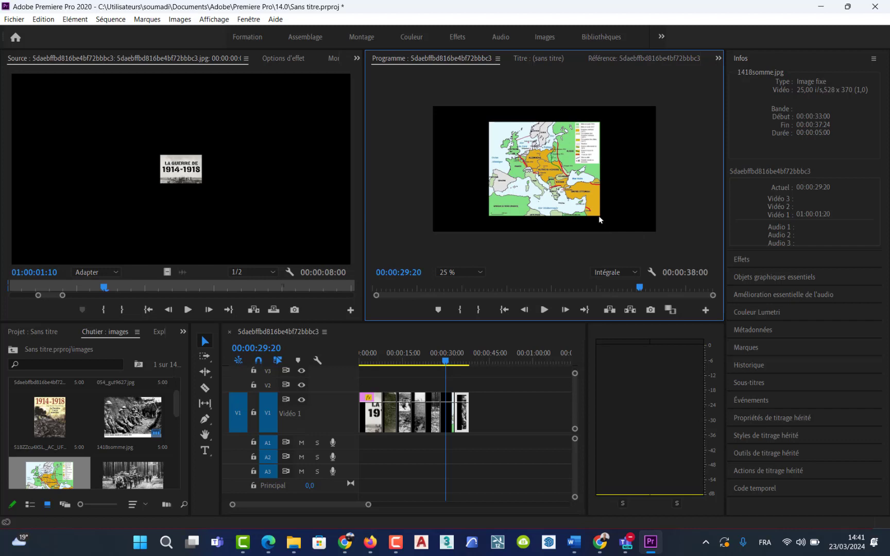
click(447, 399)
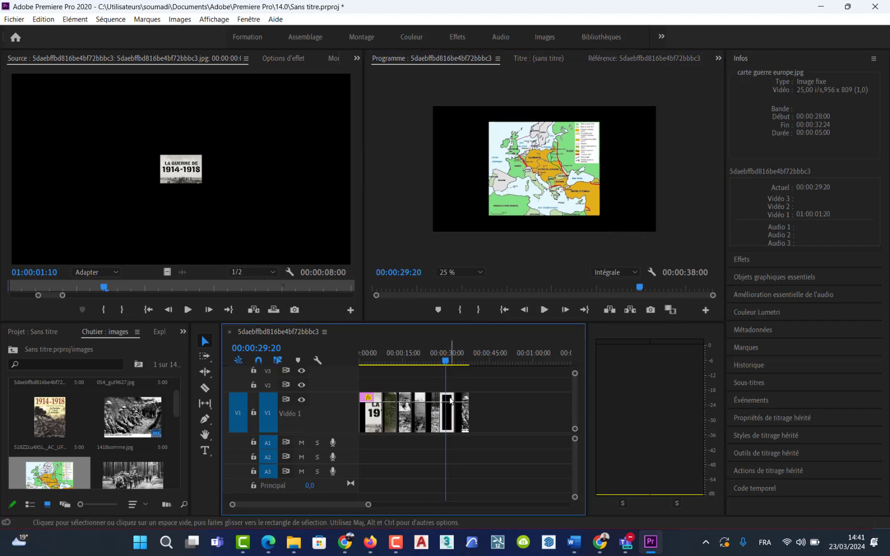
click(594, 206)
drag(599, 213, 657, 260)
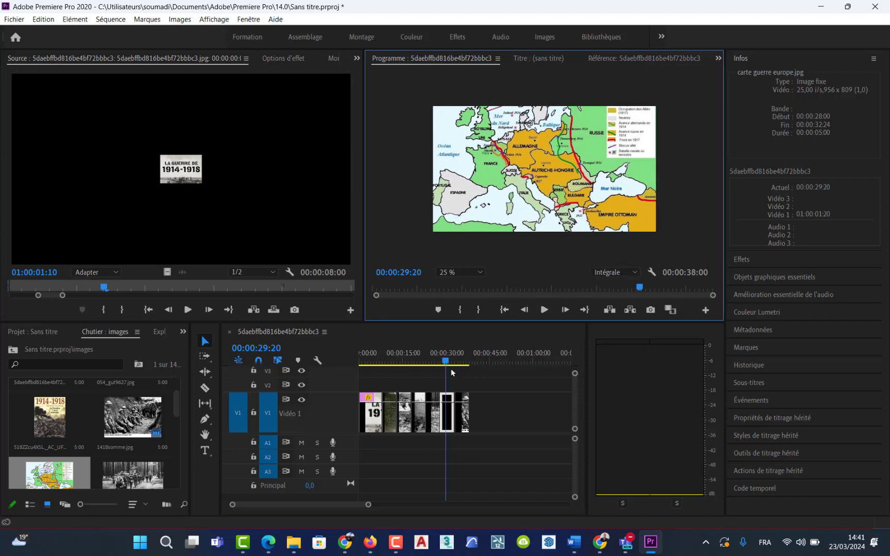
Move the playhead to 00:00:20:15 and enlarge the image of the crowd around the cannon to fill the frame
drag(445, 362, 437, 362)
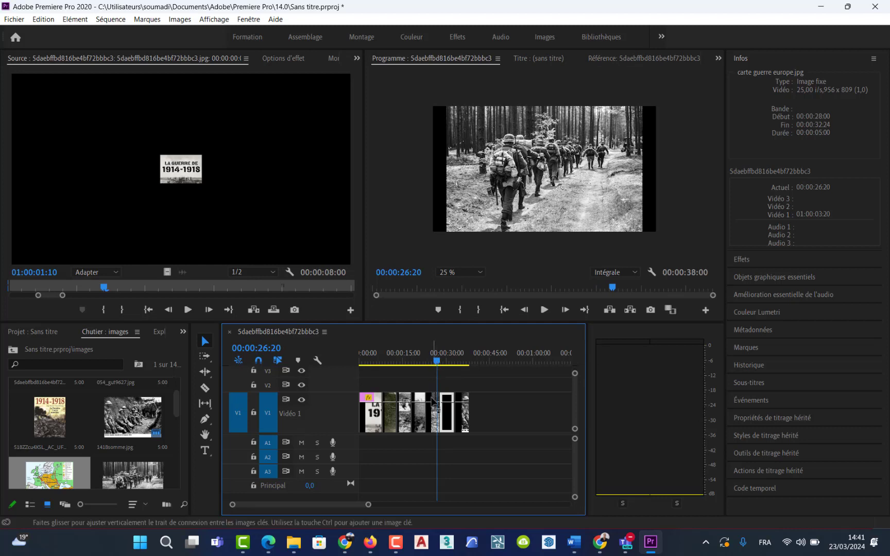
drag(440, 365, 419, 362)
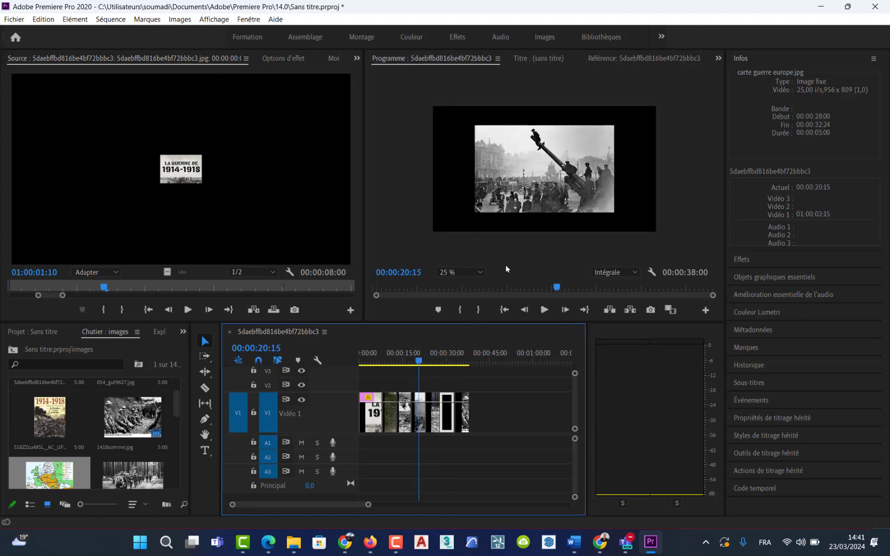
click(521, 194)
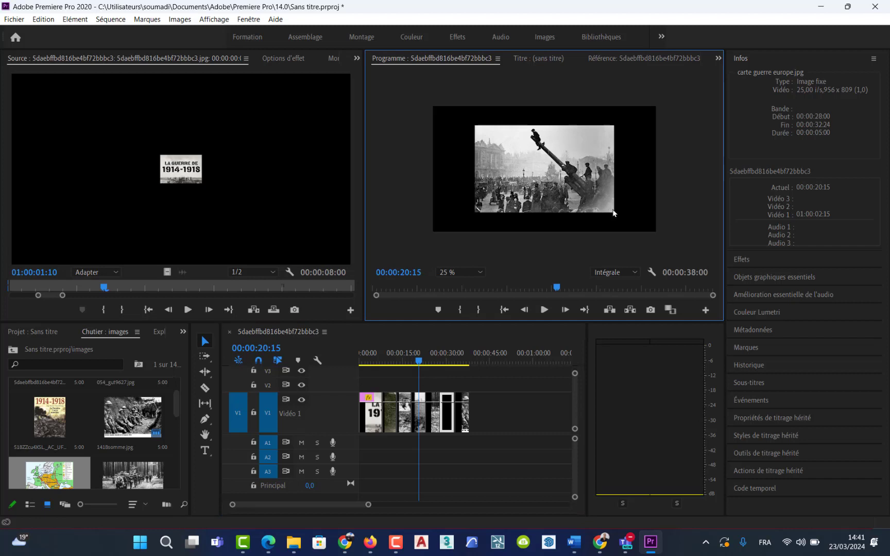
click(420, 418)
click(592, 187)
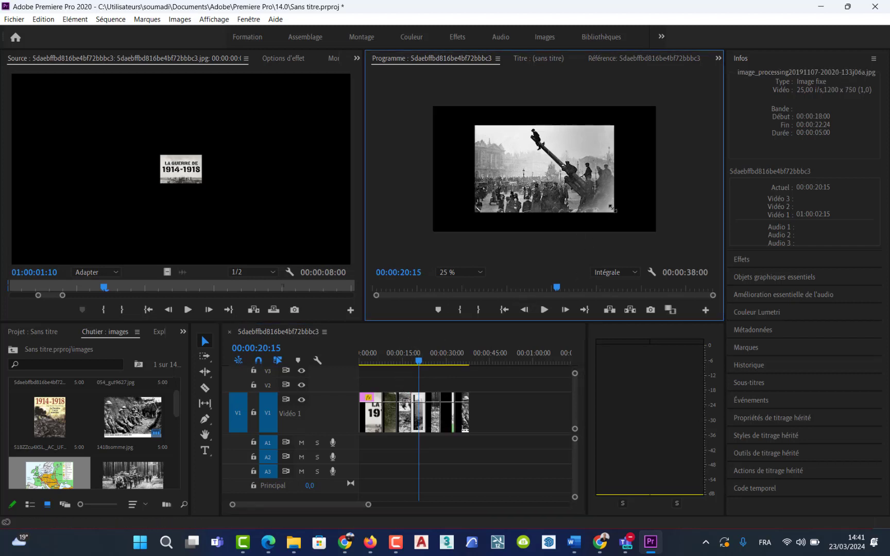
drag(614, 212, 655, 233)
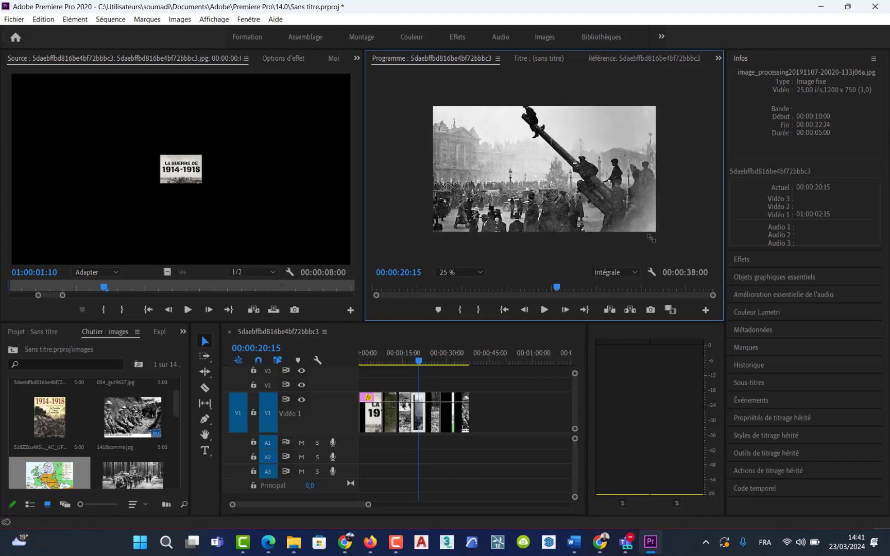
Move the playhead to 00:00:16:10 and enlarge the sans_titre_7_0.jpg image of charging soldiers to fill the frame
drag(413, 363, 407, 385)
click(408, 415)
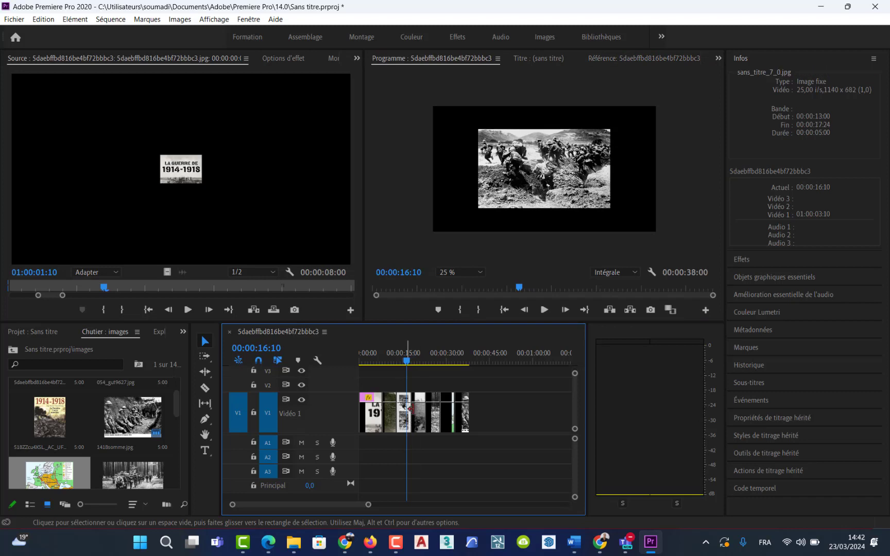
click(549, 201)
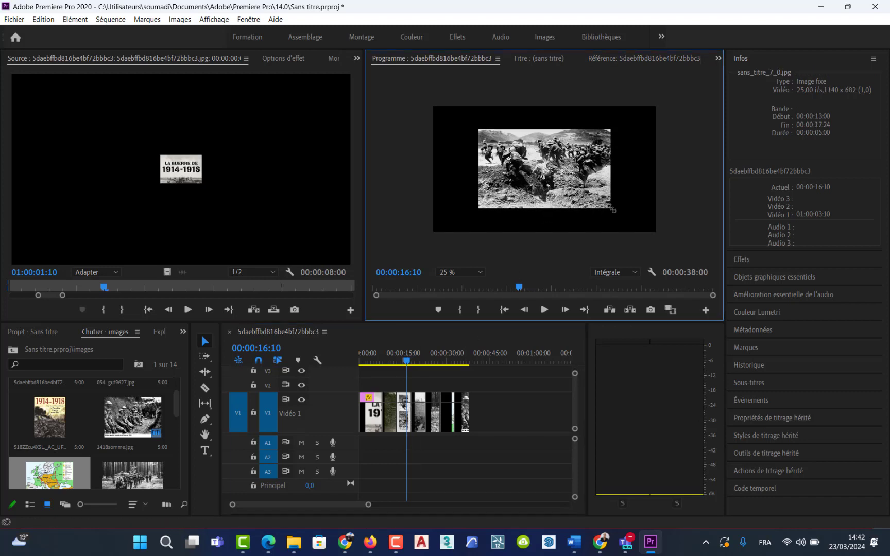
drag(611, 209, 655, 233)
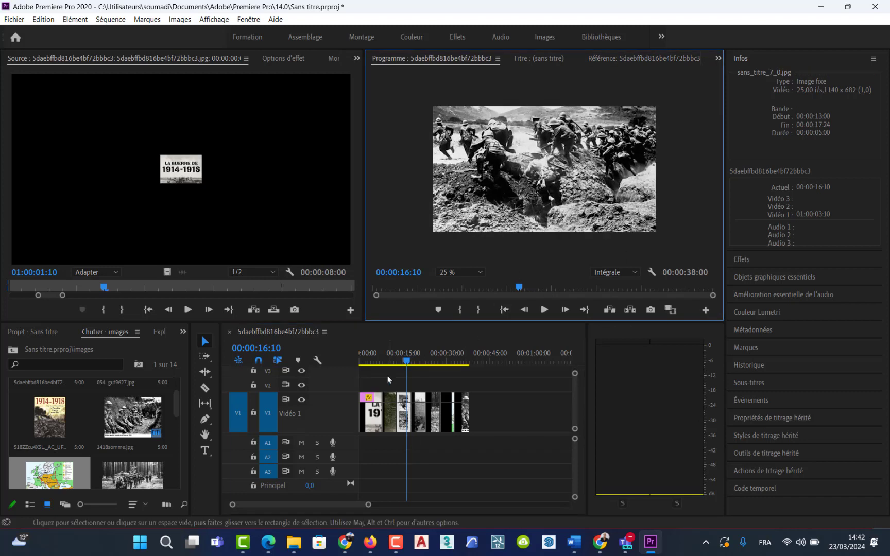
Move the playhead to 00:00:10:15 and enlarge tranchee-grande-guerre.jpg to fill the frame
drag(407, 361, 388, 367)
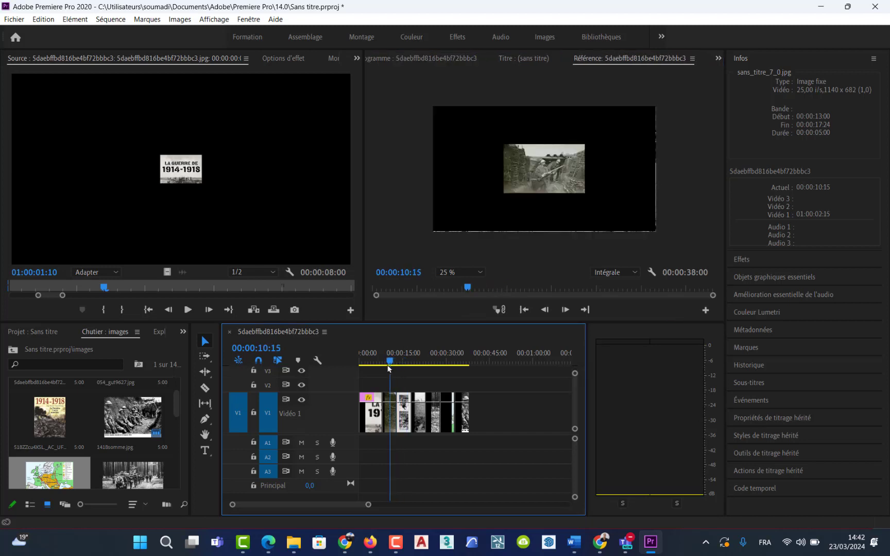
click(390, 412)
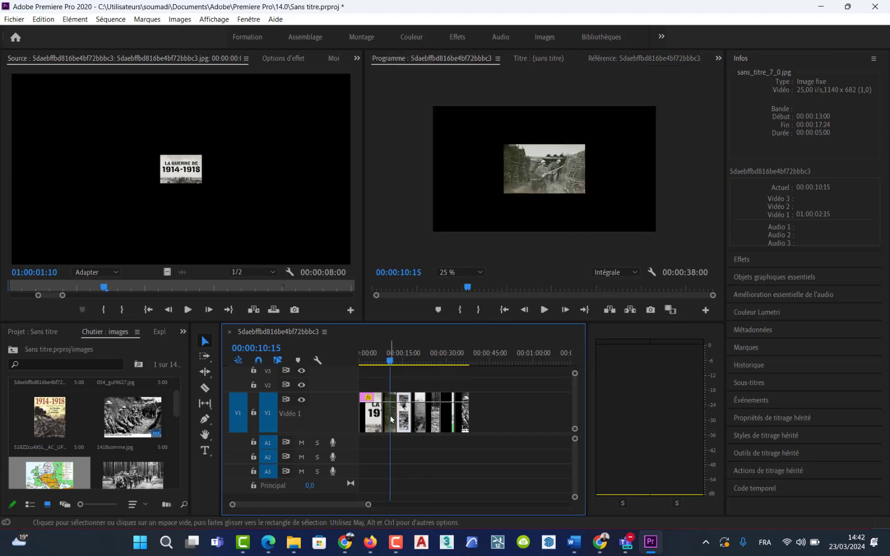
click(540, 177)
drag(583, 189, 644, 233)
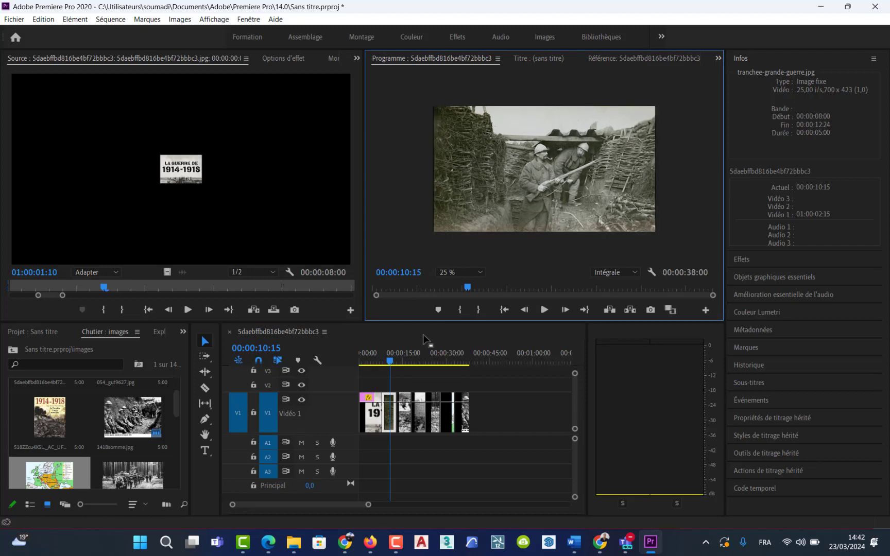
Play the sequence from its start through the trench image to check the enlarged images
drag(391, 360, 352, 357)
click(545, 310)
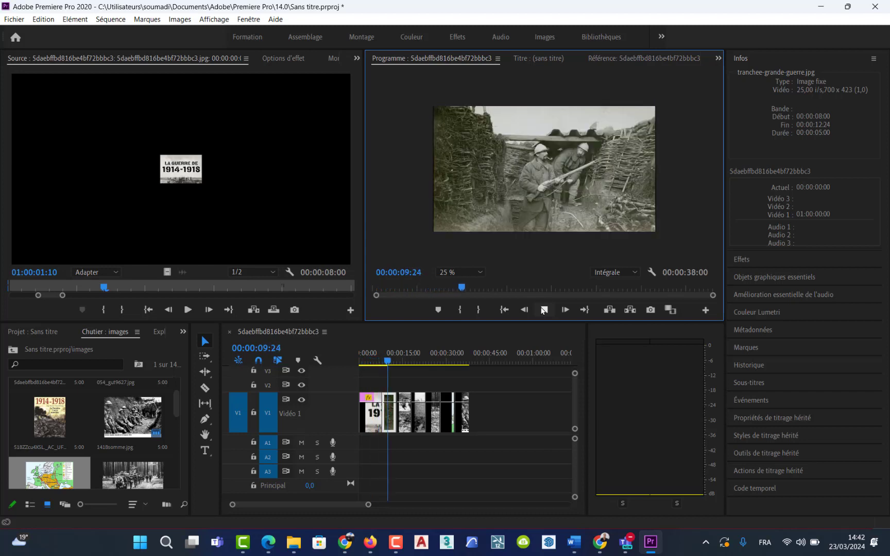
click(542, 311)
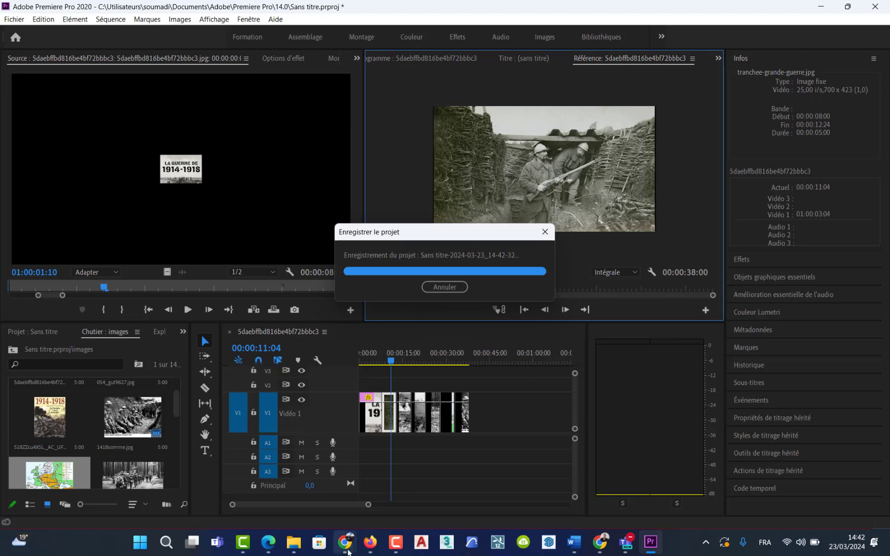
Switch to Chrome and load chat.openai.com in place of the Gmail page
mouse_move(347, 550)
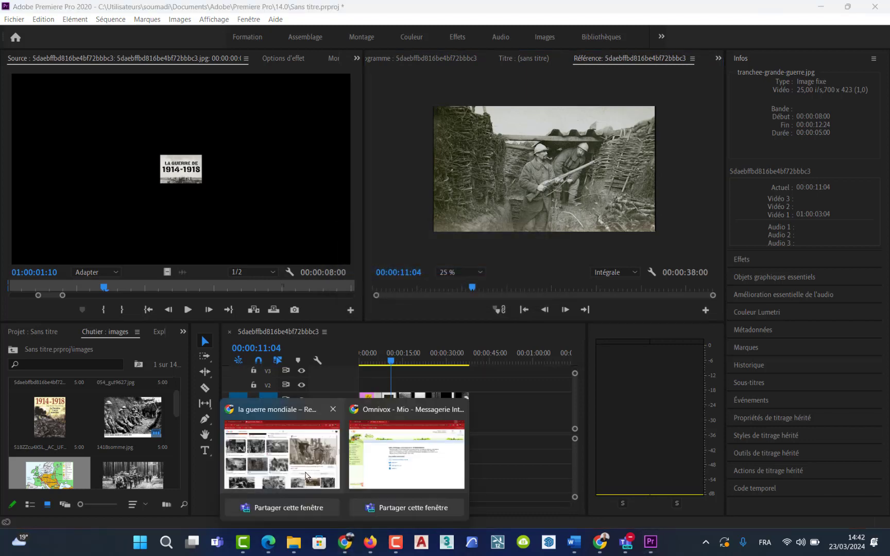
click(320, 443)
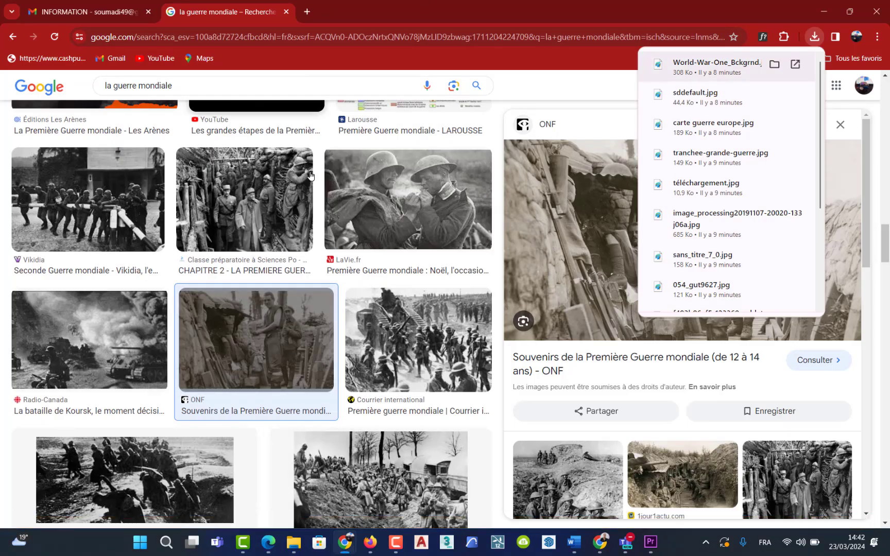
click(66, 16)
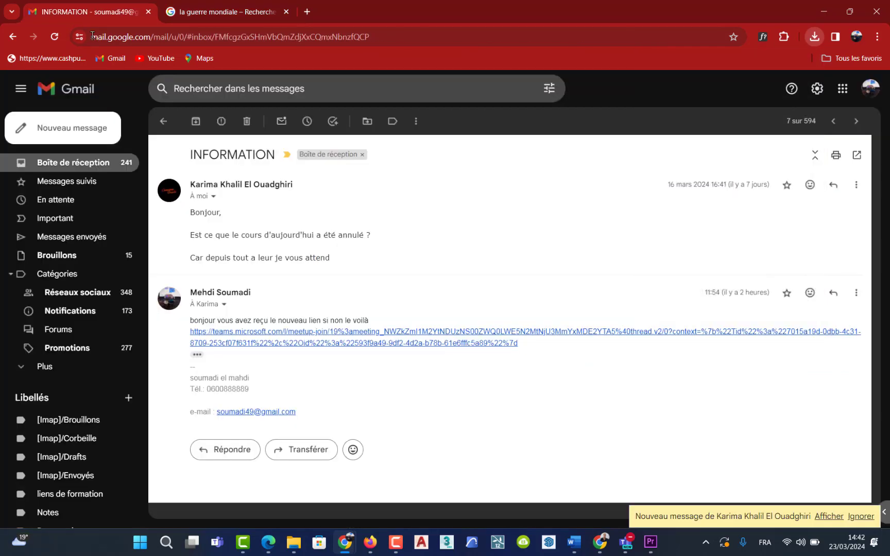
click(143, 40)
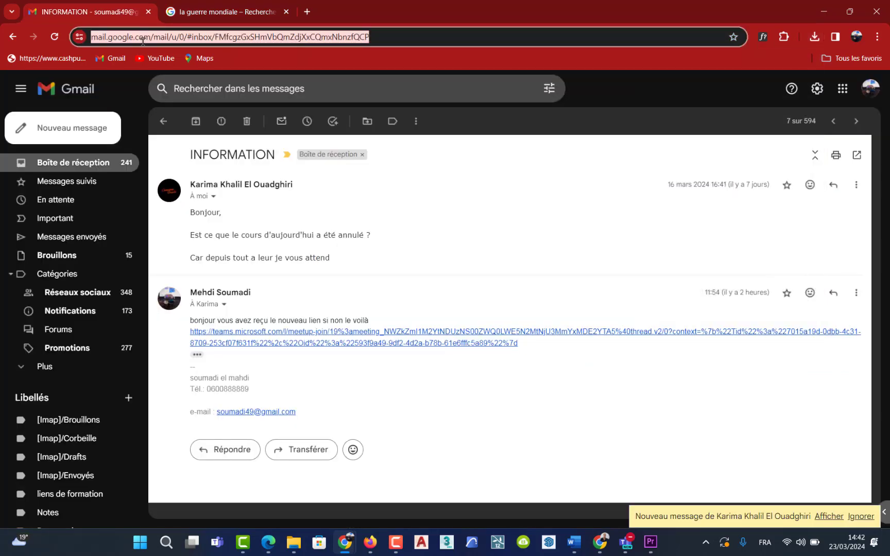
text(chat)
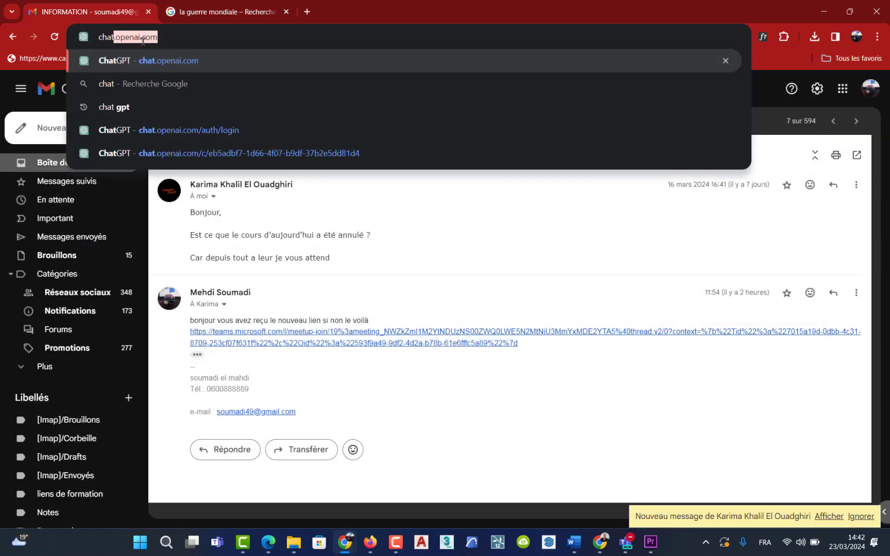
key(Return)
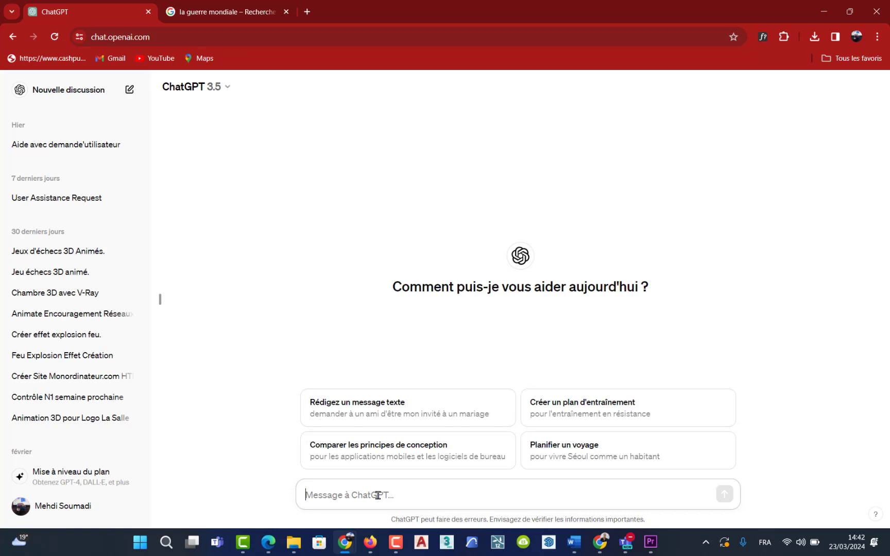
Ask ChatGPT for "etapes de la 1ere guère mondiale"
text(etapes)
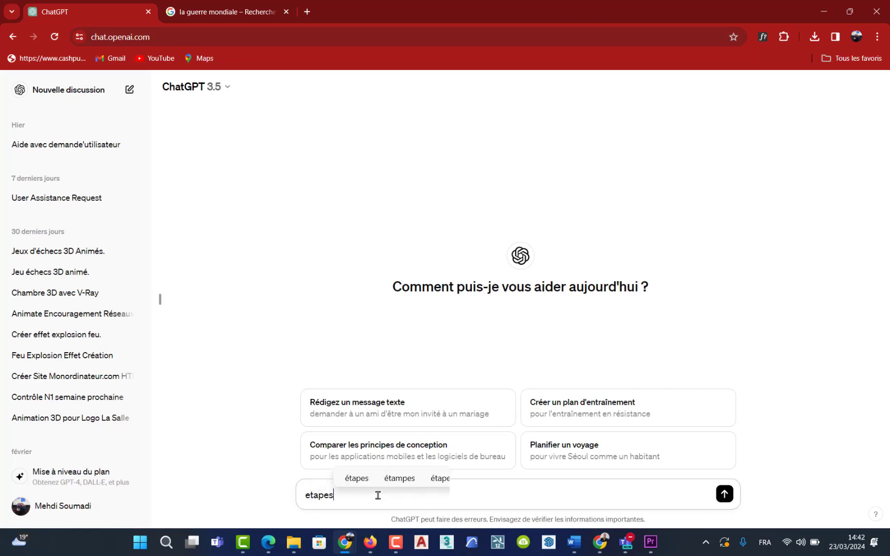
text( de )
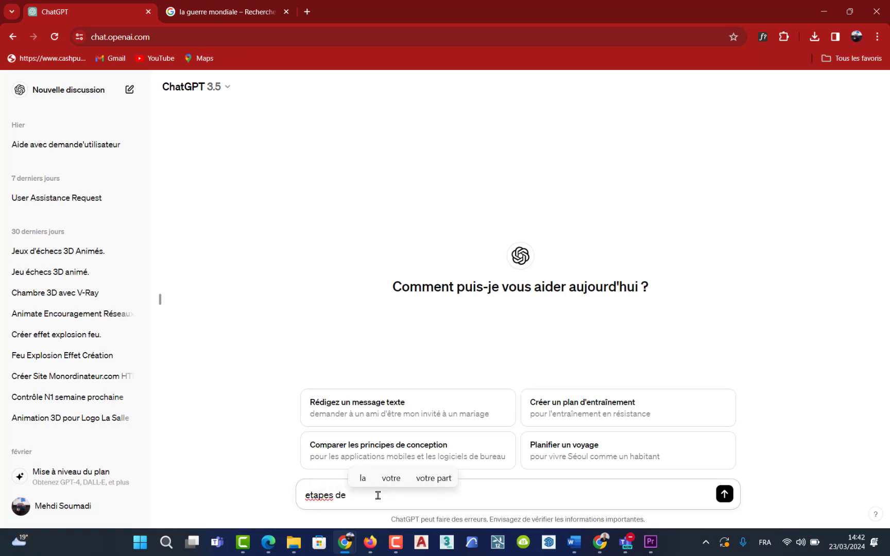
text(la )
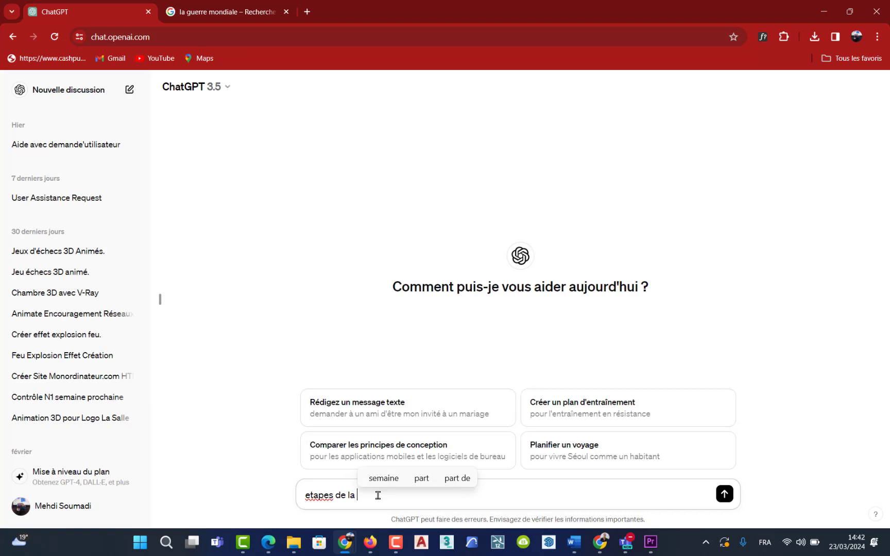
text(1ere )
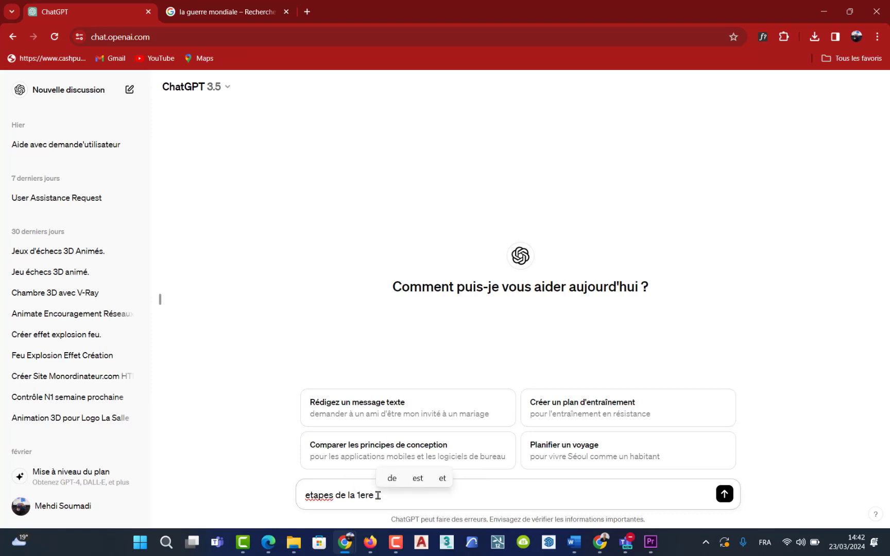
text(guere)
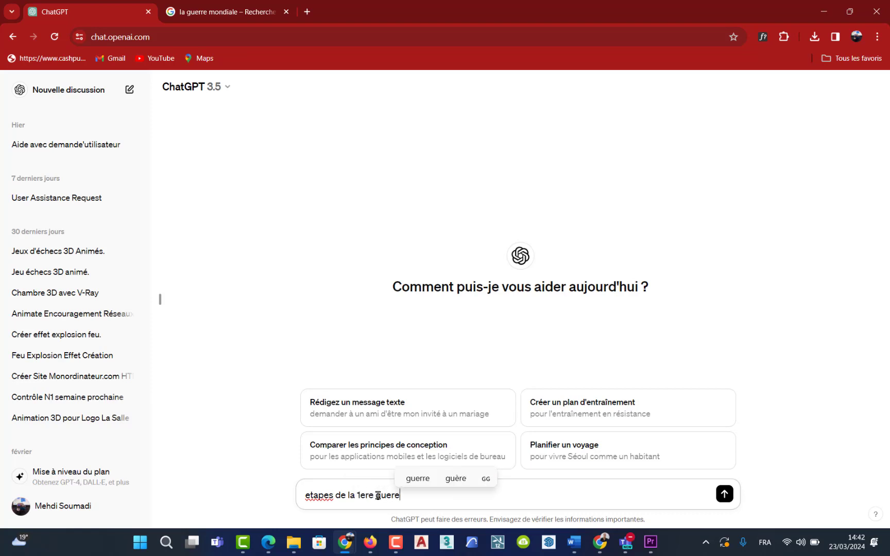
key(Up)
key(Return)
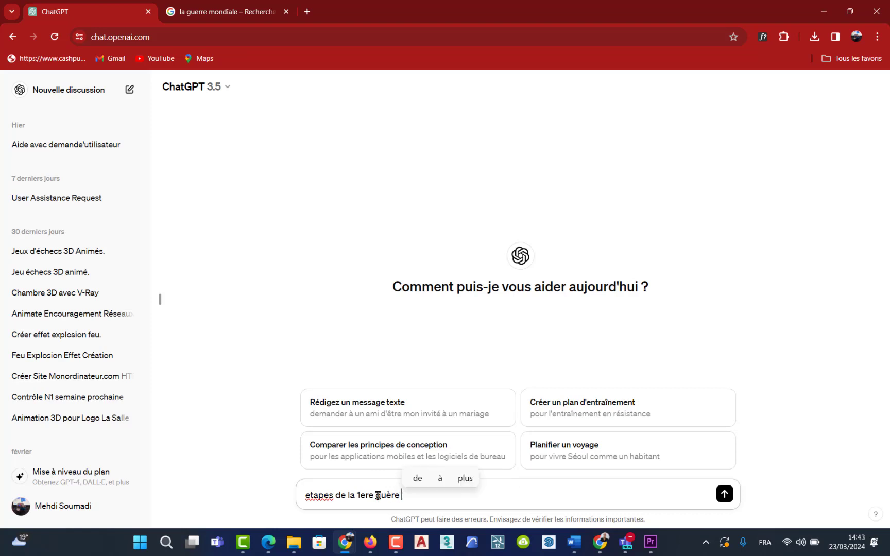
text(mondi)
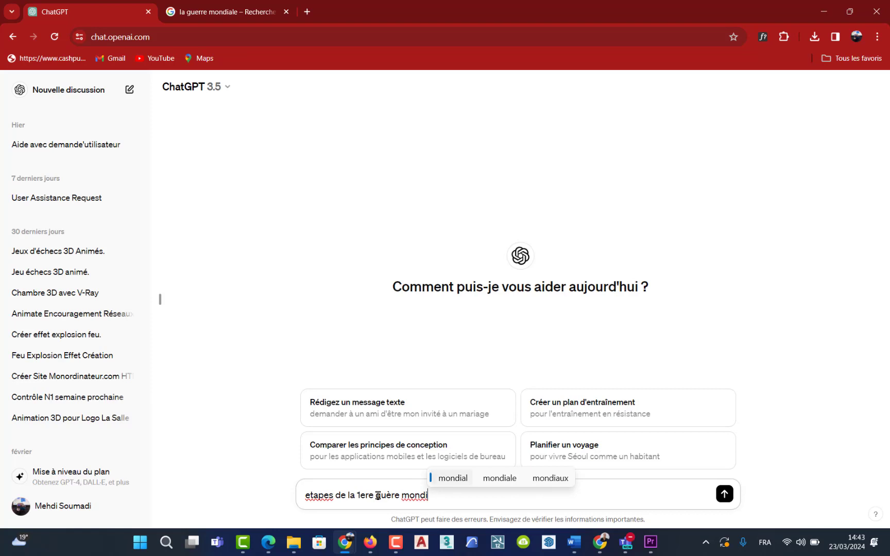
key(Right)
key(Right)
key(Left)
key(Return)
key(Return)
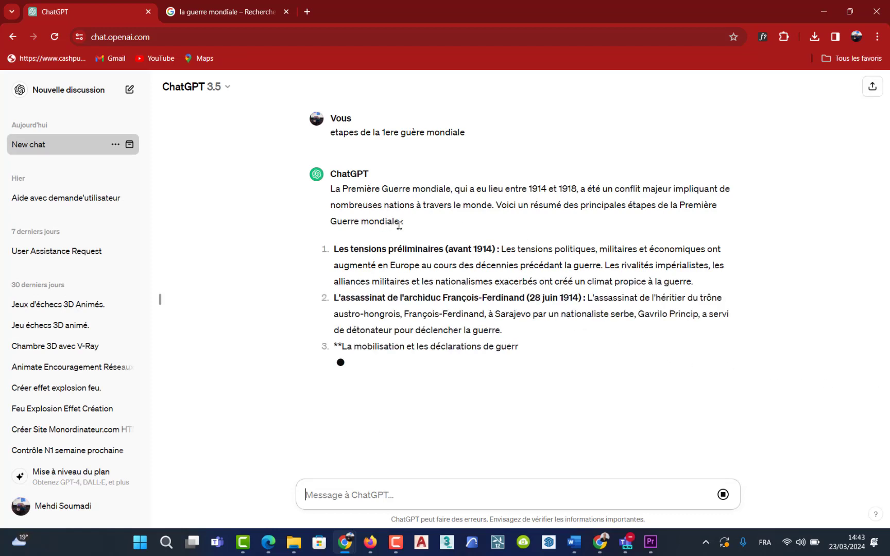
Copy the introductory paragraph of ChatGPT's answer, from "La Première Guerre mondiale" onwards, and switch back to Premiere Pro
drag(407, 224, 324, 195)
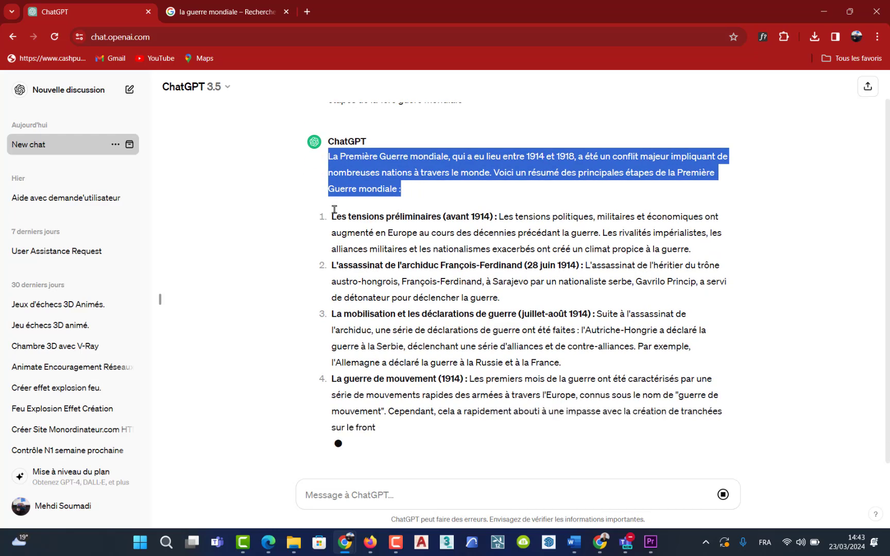
click(651, 547)
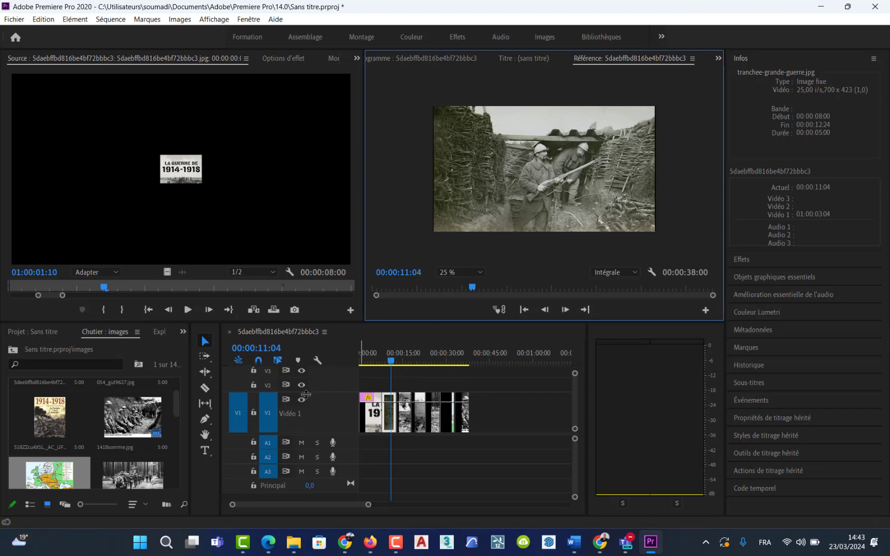
Reduce the height of video track V1 and move the playhead to 00:00:00:00
drag(306, 392, 302, 417)
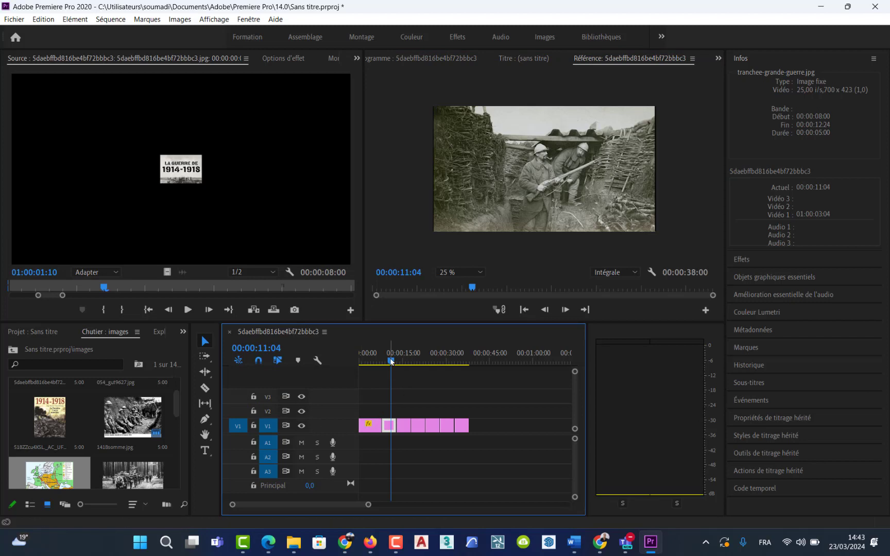
drag(391, 360, 359, 361)
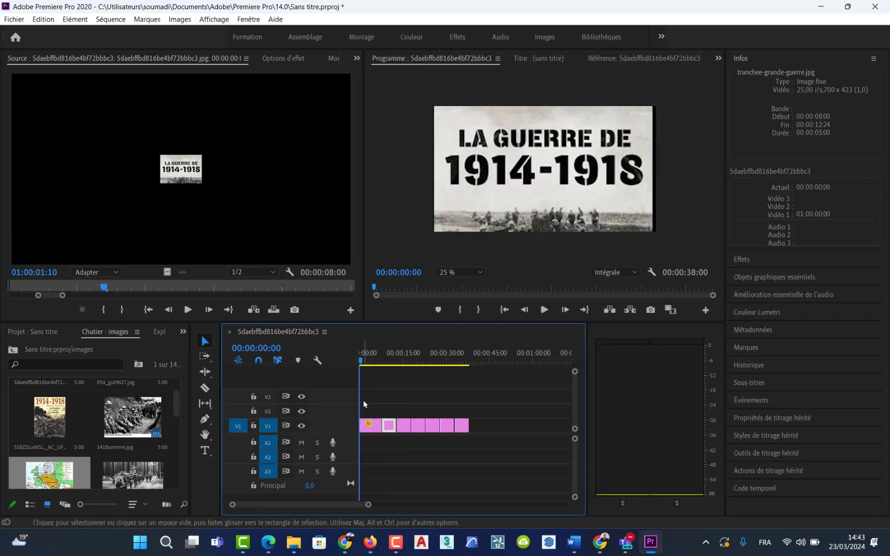
Try to place the copied paragraph as text over the "La guerre de 1914-1918" image with the Text tool
click(204, 452)
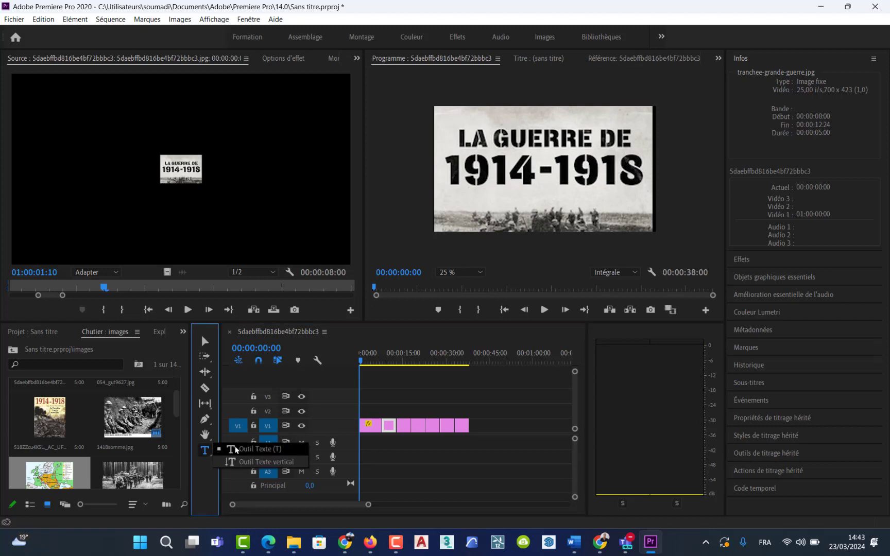
click(236, 449)
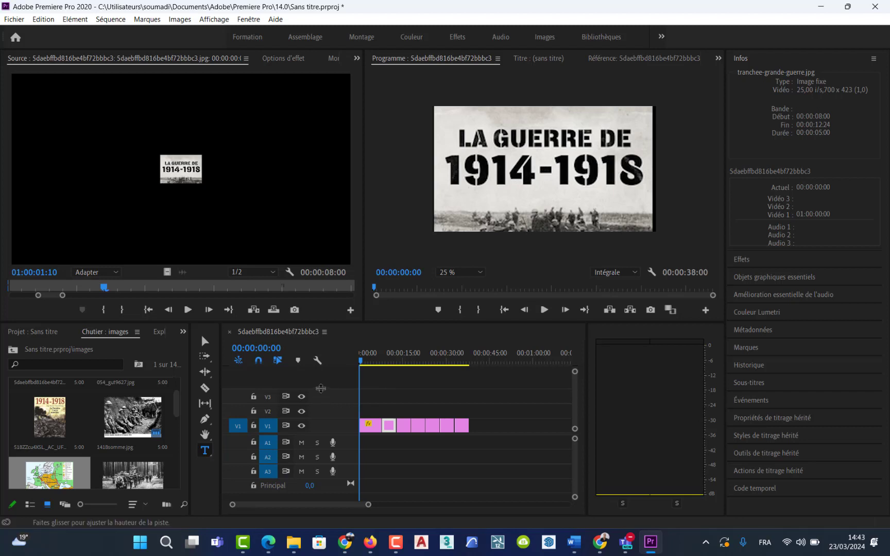
click(365, 414)
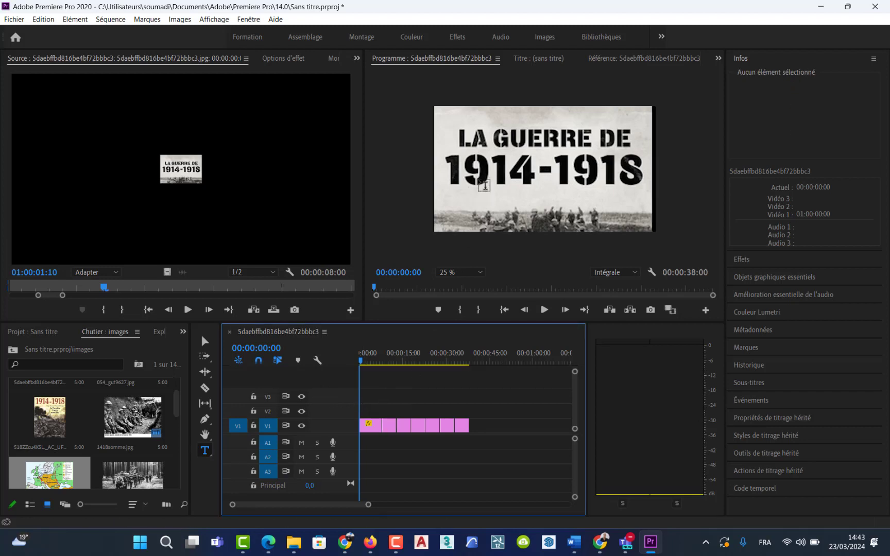
click(448, 121)
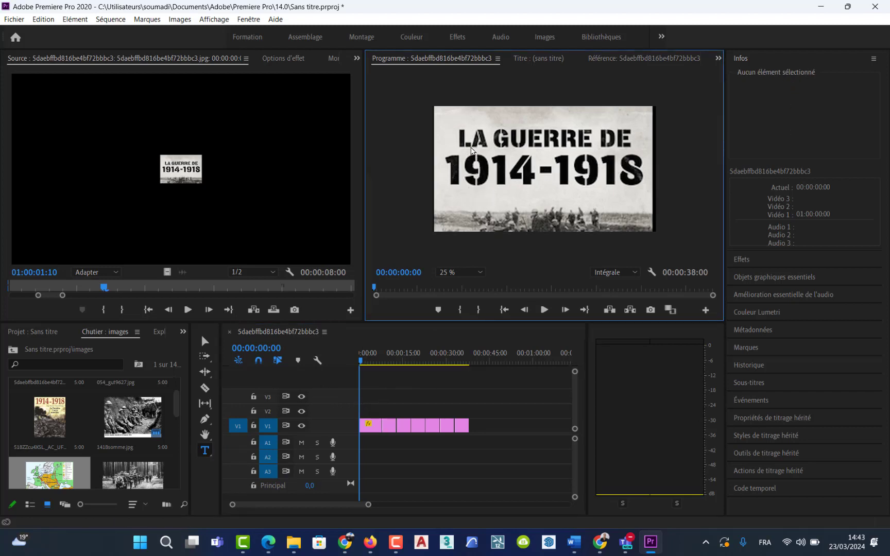
click(471, 149)
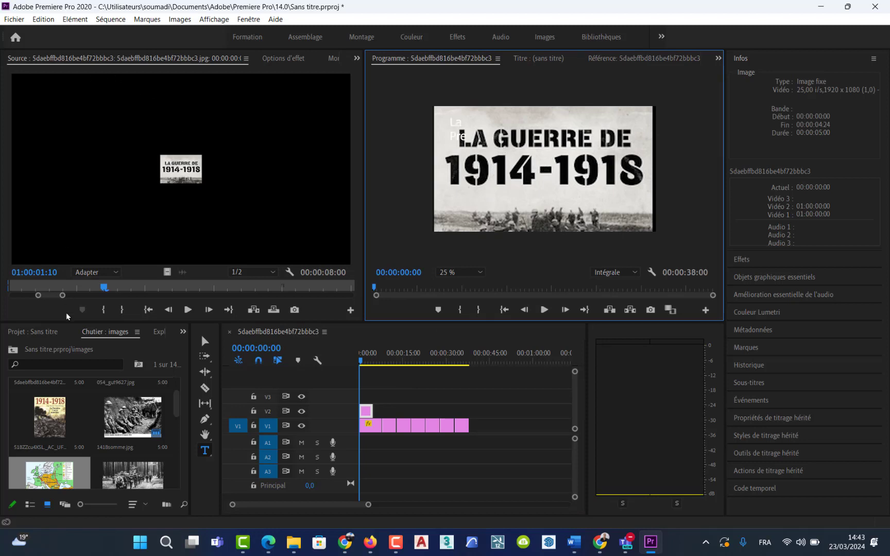
Undo the pasted text and the creation of its graphic clip on track V2
click(205, 341)
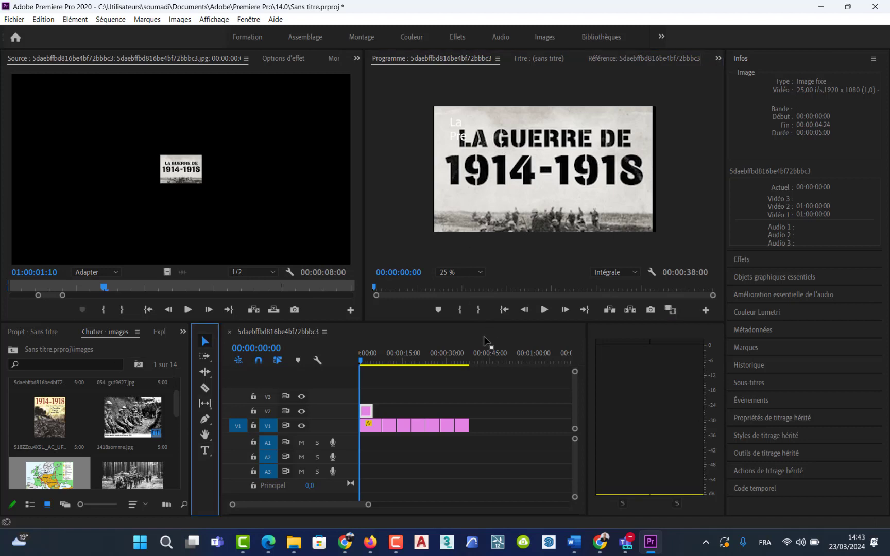
key(ctrl+z)
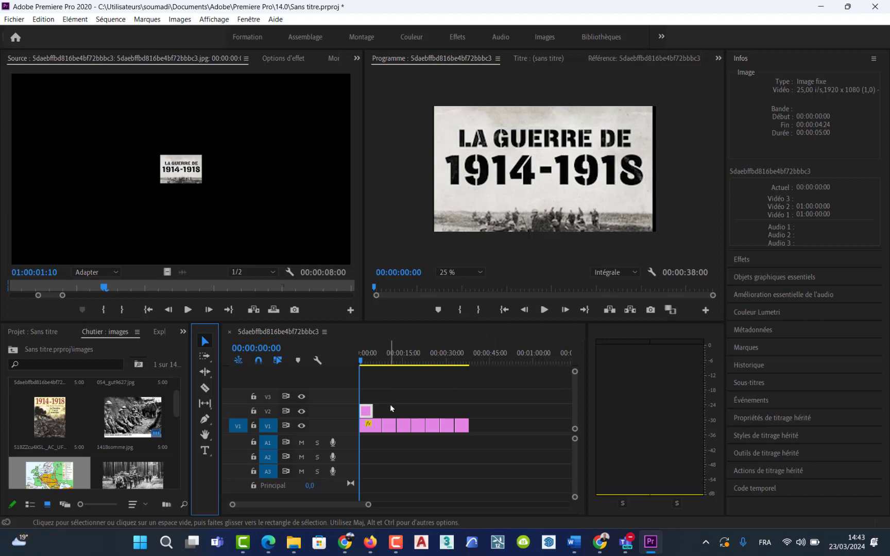
key(ctrl+z)
Paste the copied paragraph as text near the upper edge of the title image with the Text tool, and move the playhead to 00:00:03:05
click(204, 451)
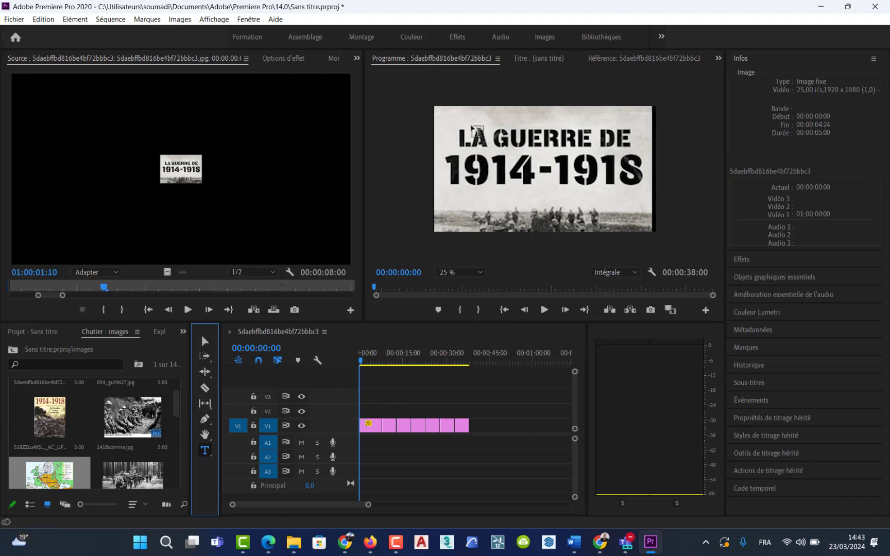
click(471, 125)
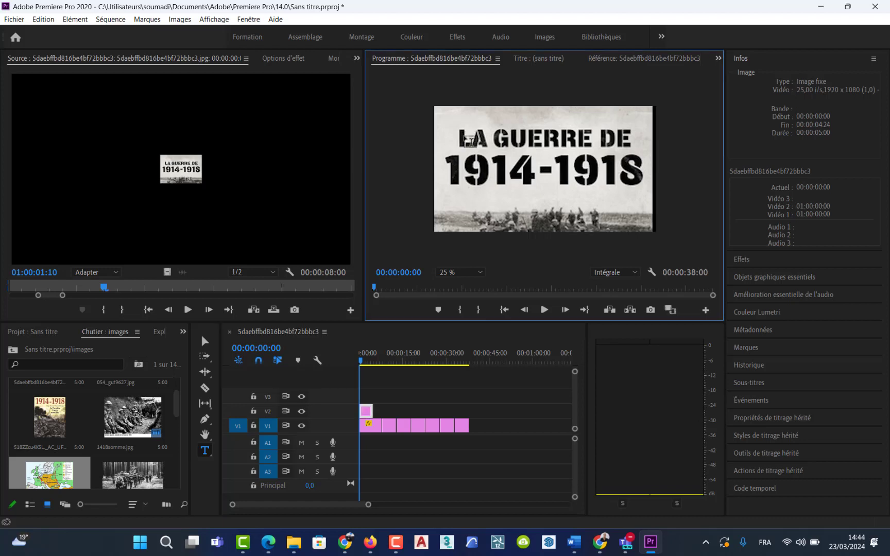
key(ctrl+v)
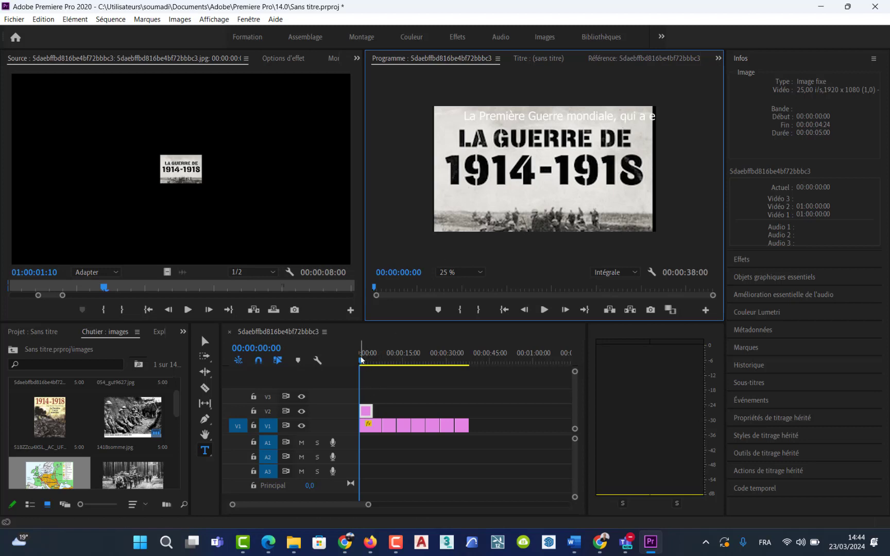
drag(360, 359, 368, 361)
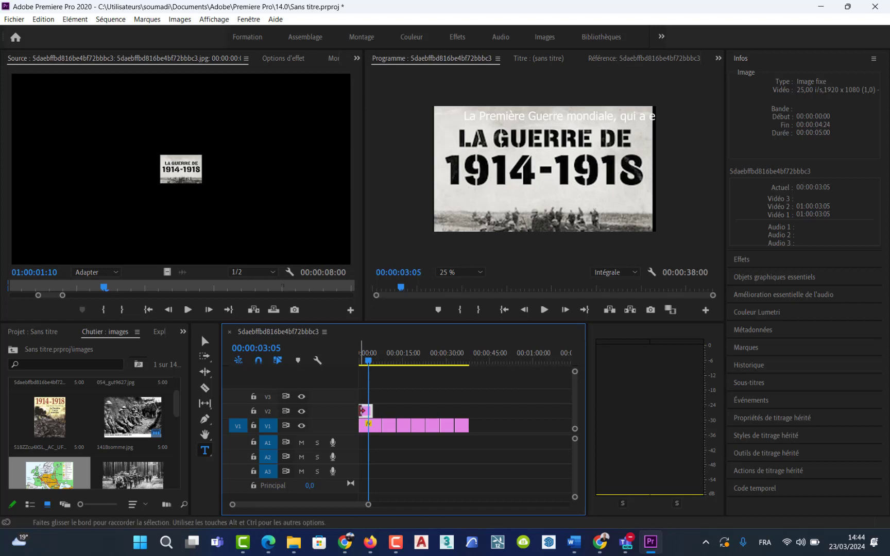
click(204, 341)
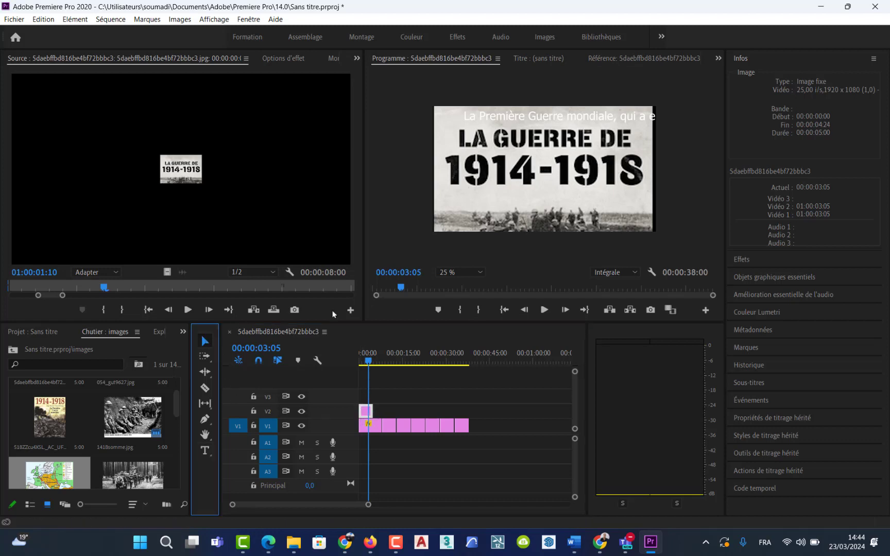
Hide video track V1 and shift the pasted text slightly lower in the frame
click(302, 427)
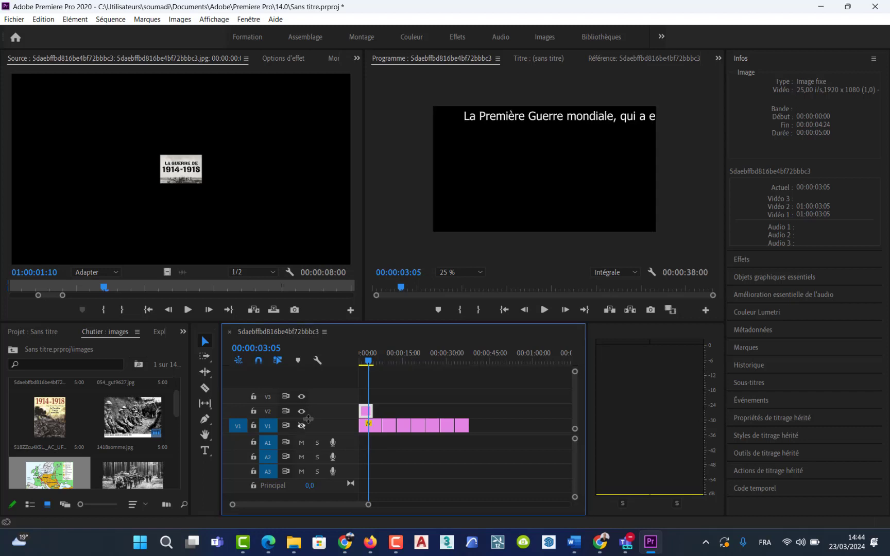
mouse_move(545, 121)
mouse_down()
mouse_move(532, 183)
mouse_move(528, 125)
mouse_move(545, 134)
mouse_up()
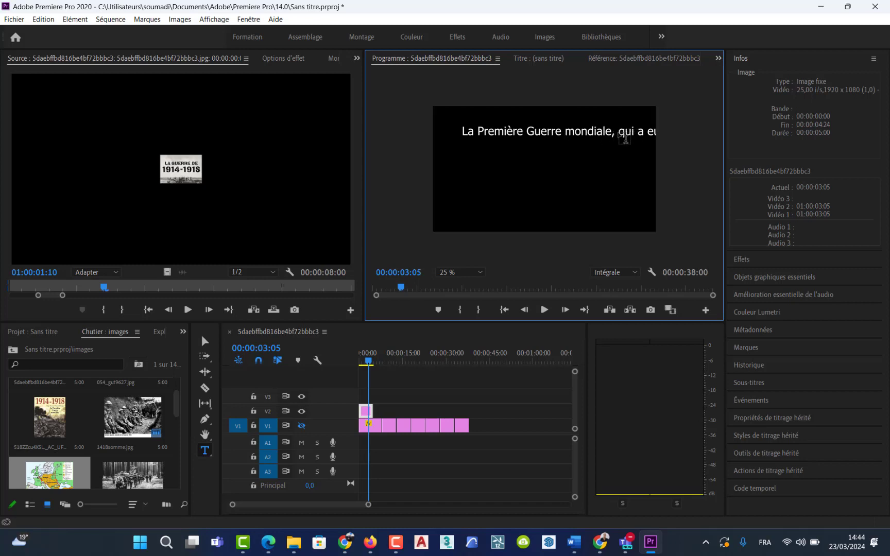
click(367, 419)
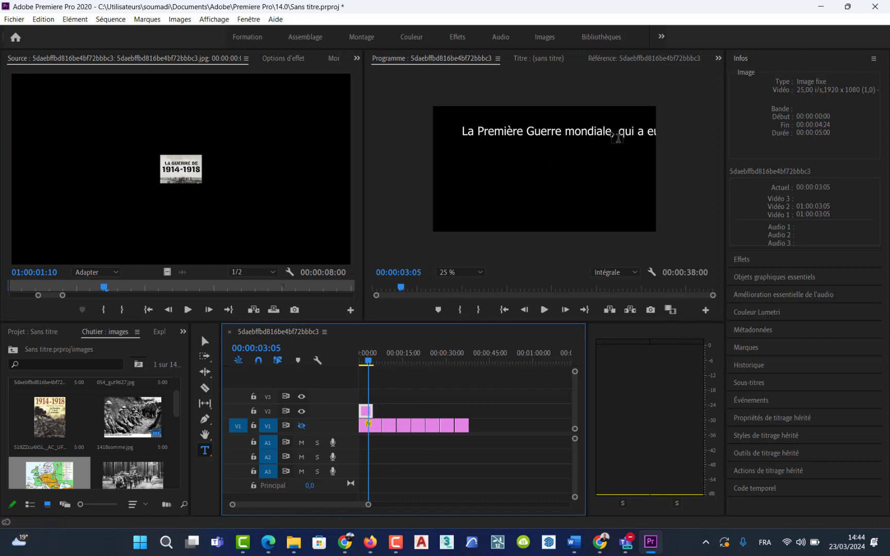
click(600, 140)
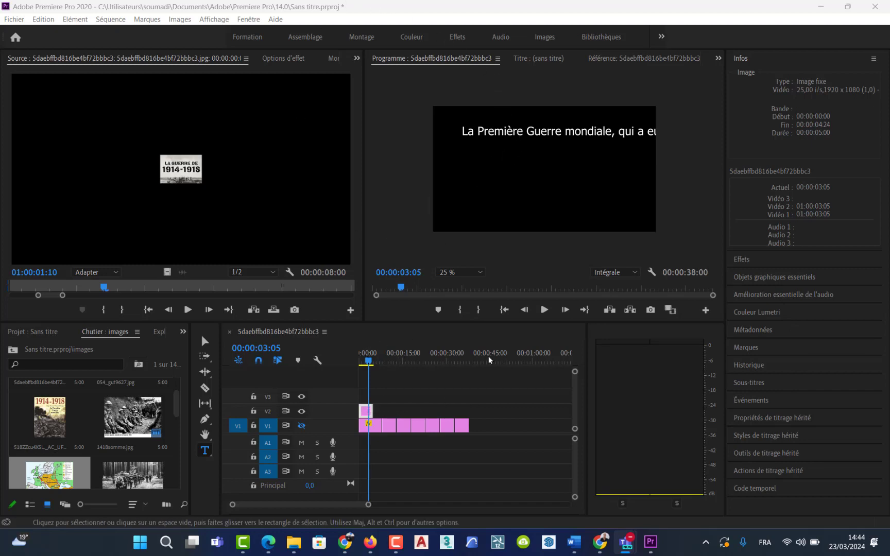
mouse_move(651, 552)
click(396, 541)
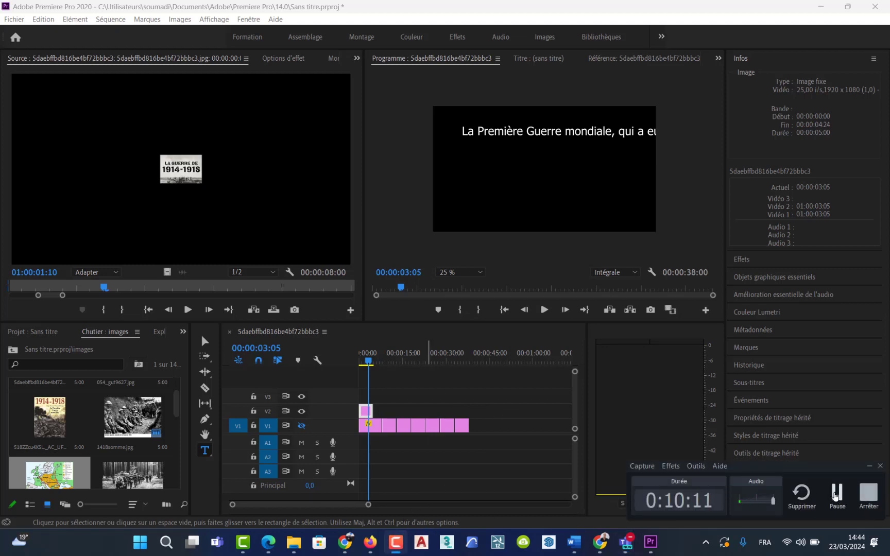
click(301, 426)
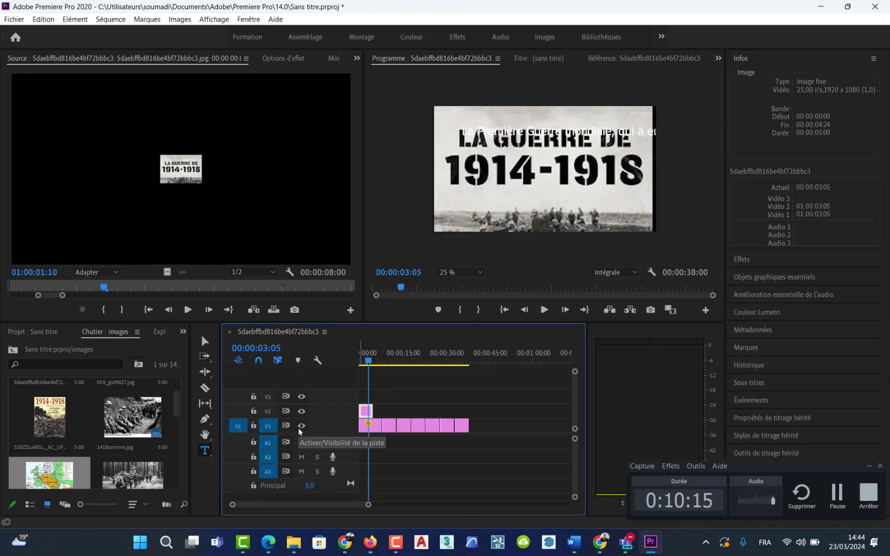
click(301, 426)
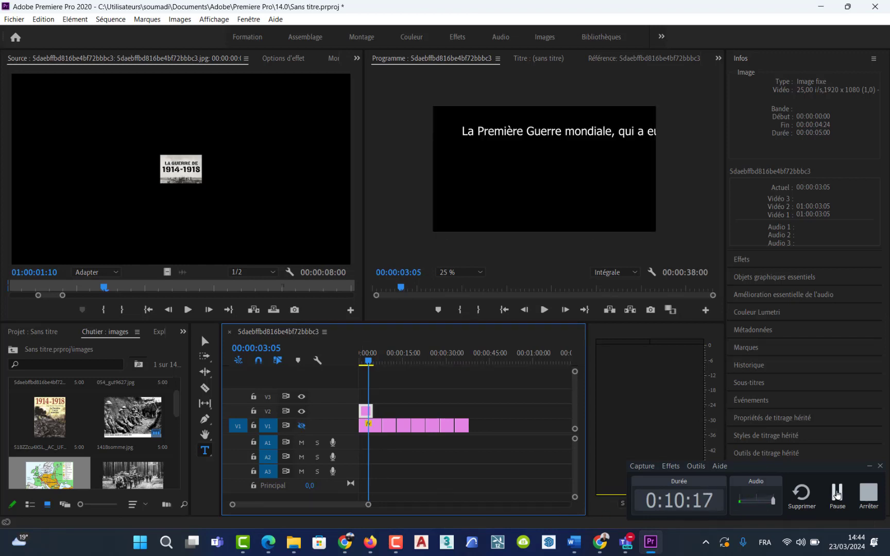
click(837, 495)
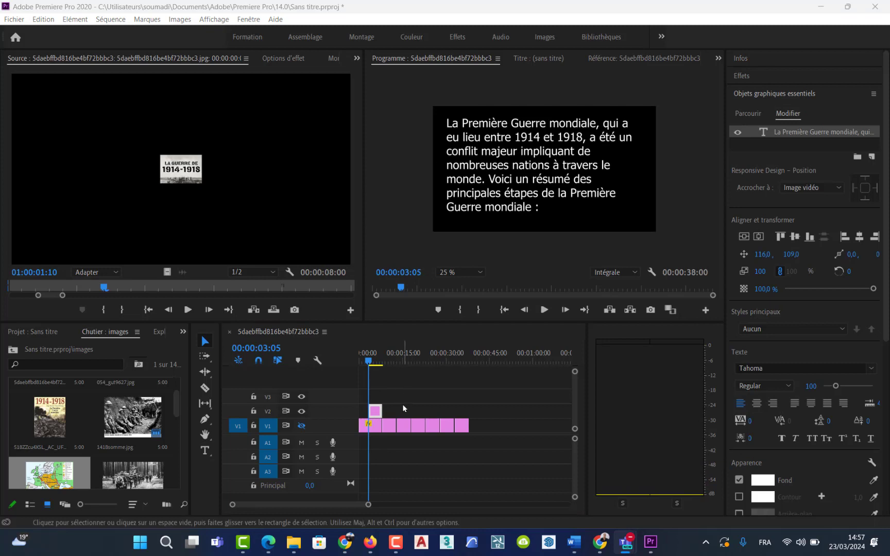
Delete the full-paragraph text clip from video track V2
click(376, 410)
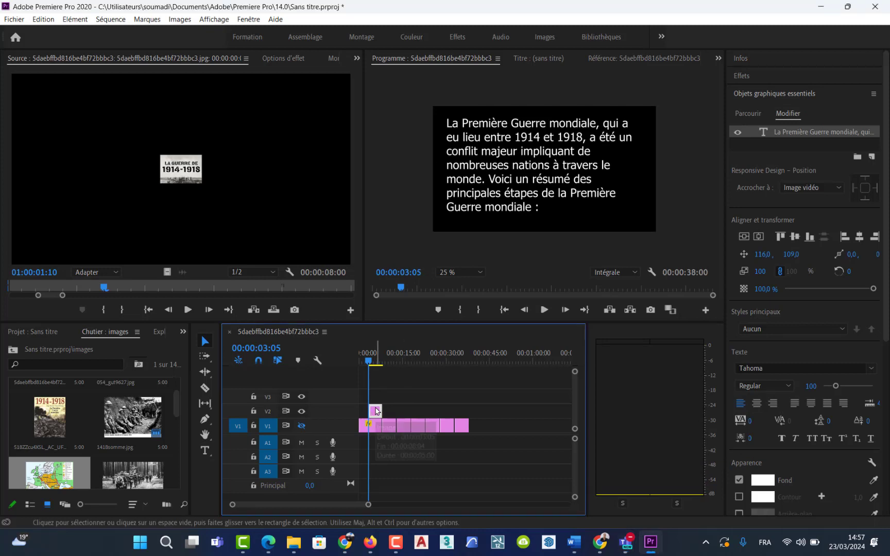
key(Delete)
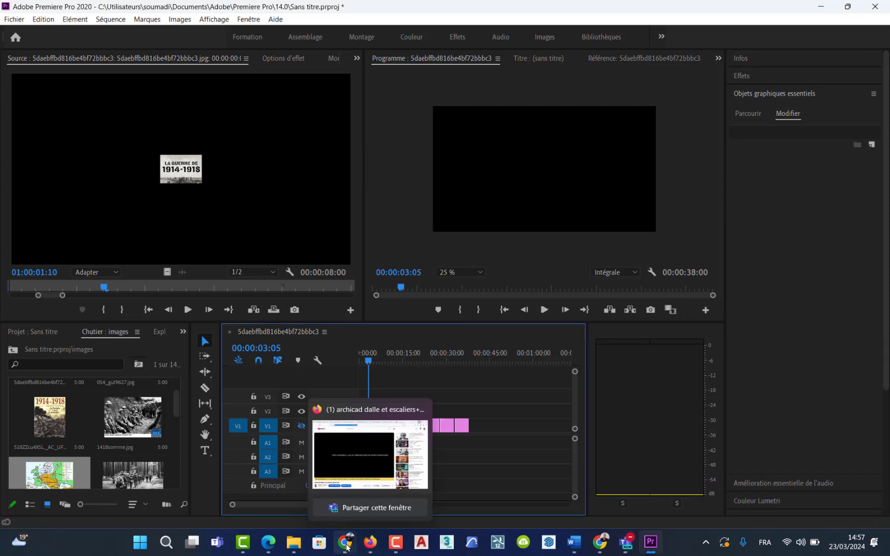
Copy "La Première Guerre mondiale, qui a eu lieu entre 1914 et 1918" from ChatGPT's answer and switch back to Premiere Pro
mouse_move(346, 547)
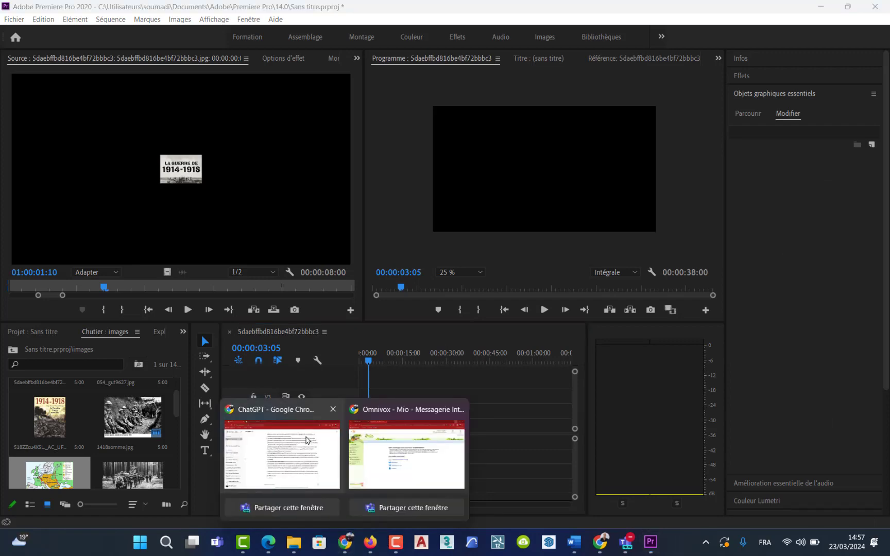
click(309, 453)
scroll(384, 154, up, 8)
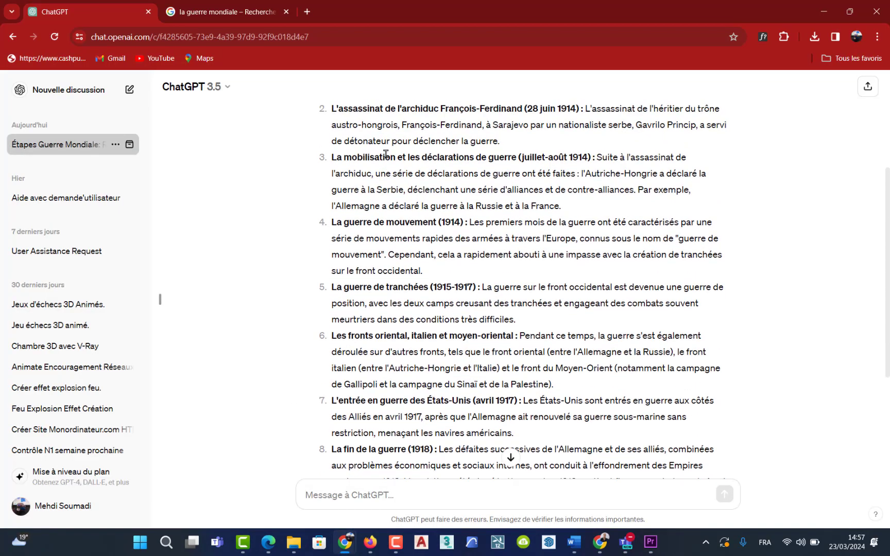
triple_click(389, 164)
click(432, 226)
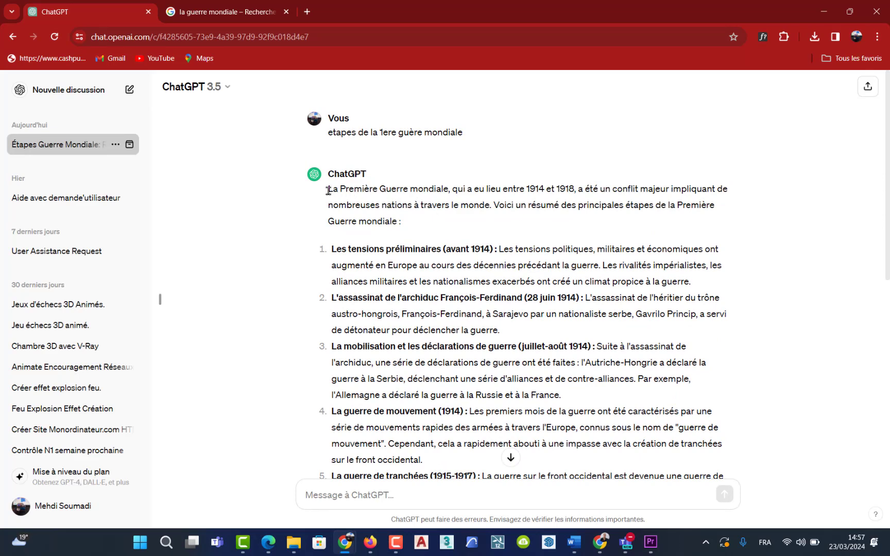
drag(328, 191, 572, 191)
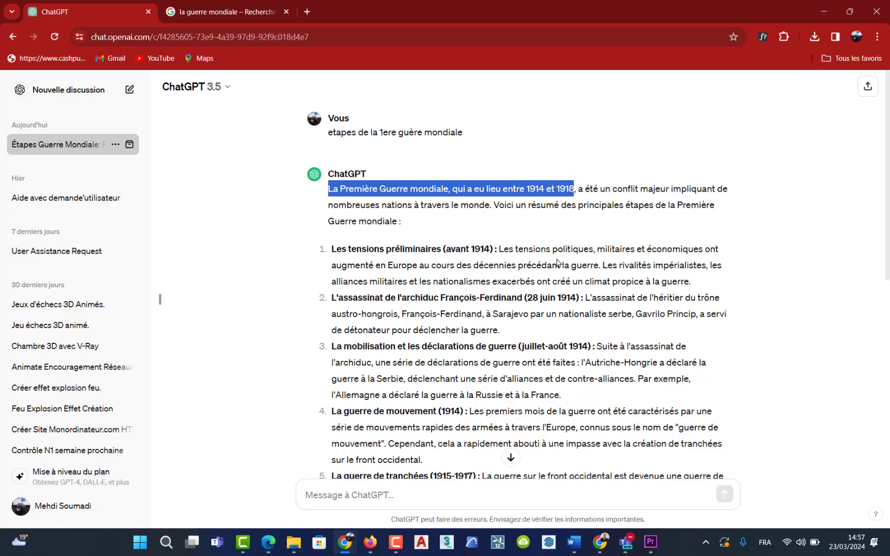
click(653, 541)
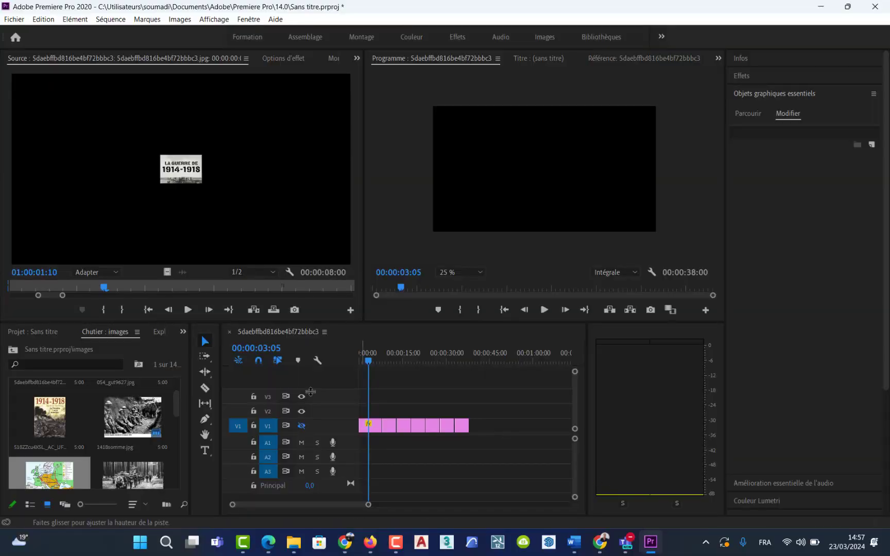
Add the text "La Première Guerre mondiale, qui a eu" near the frame's lower edge with the Text tool, and move the playhead to 00:00:04:20
click(205, 450)
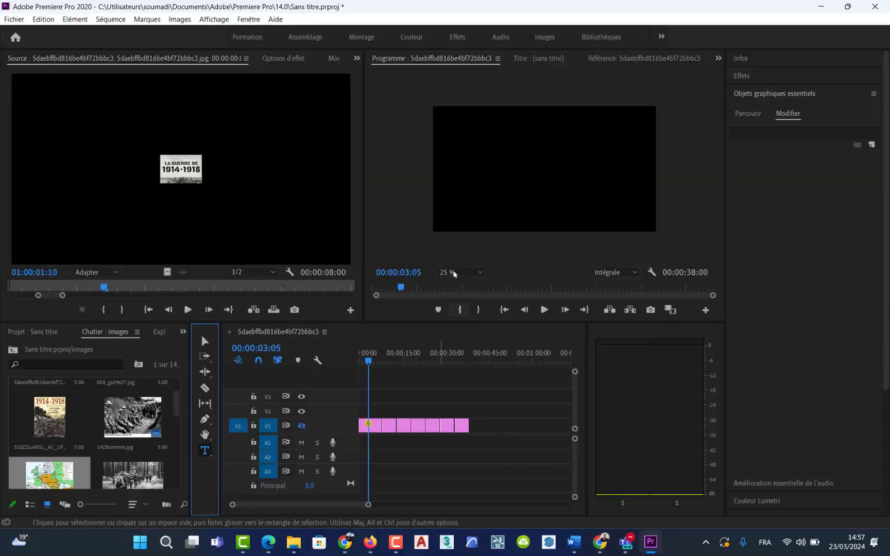
click(443, 196)
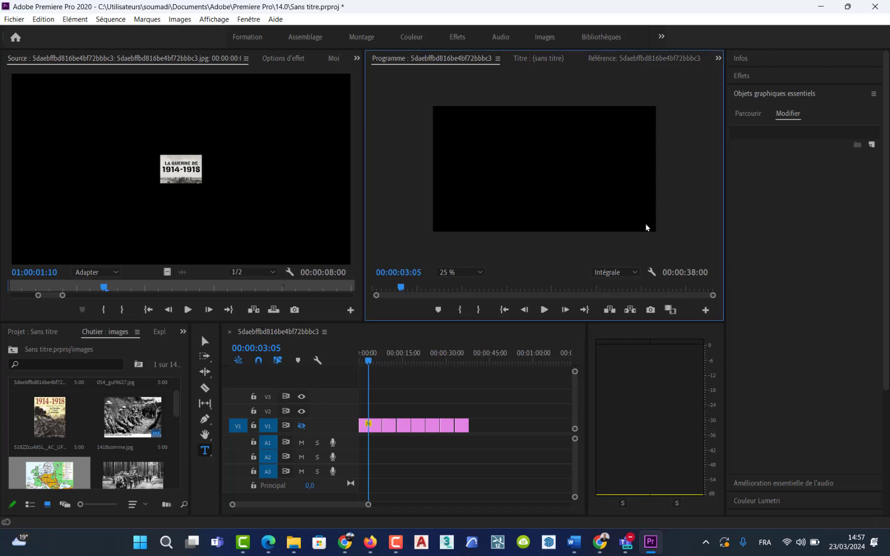
text(La Première Guerre mondiale, qui a eu)
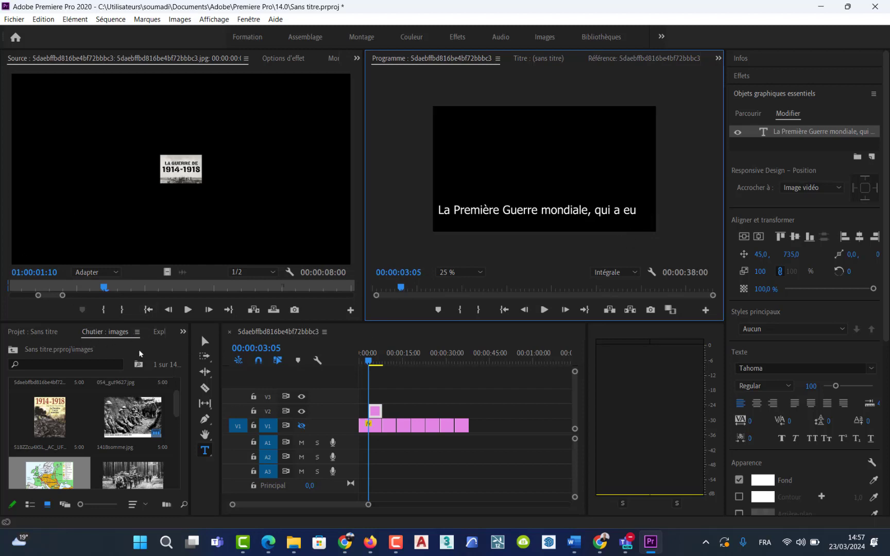
click(205, 341)
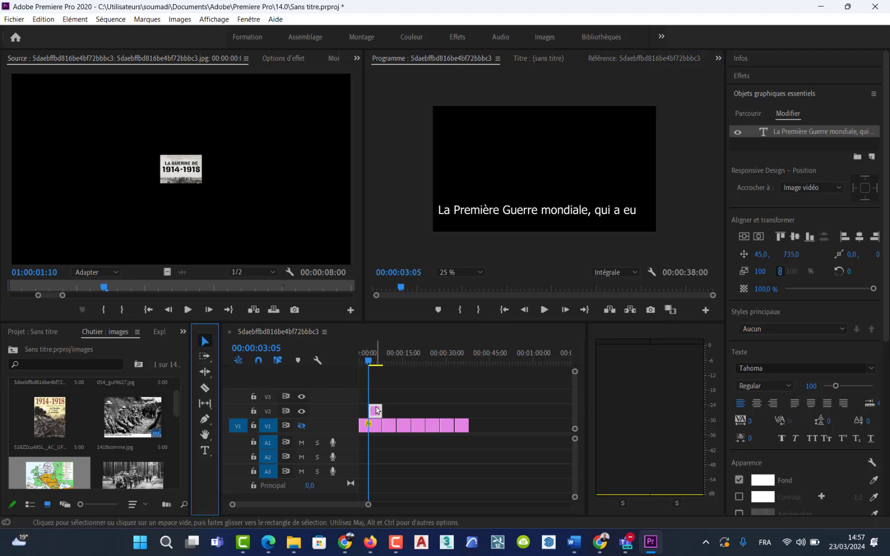
click(373, 362)
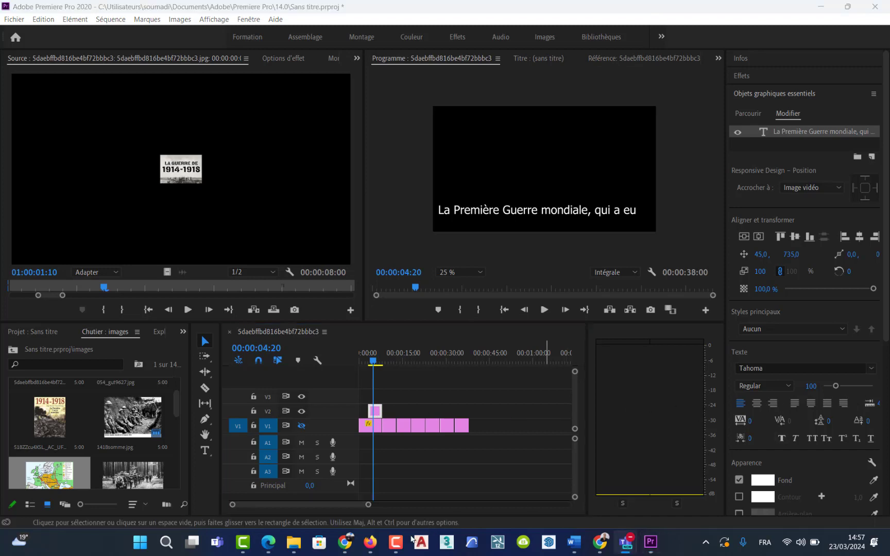
click(395, 547)
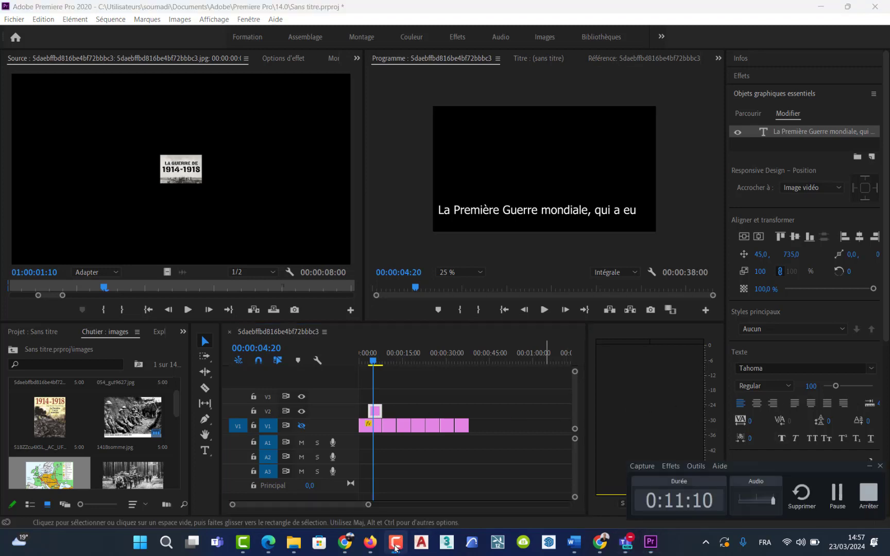
click(870, 464)
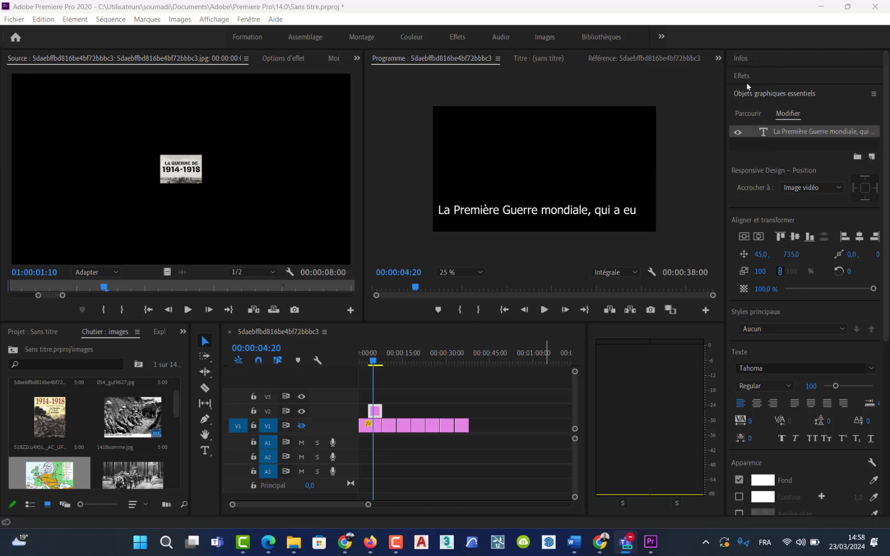
click(772, 93)
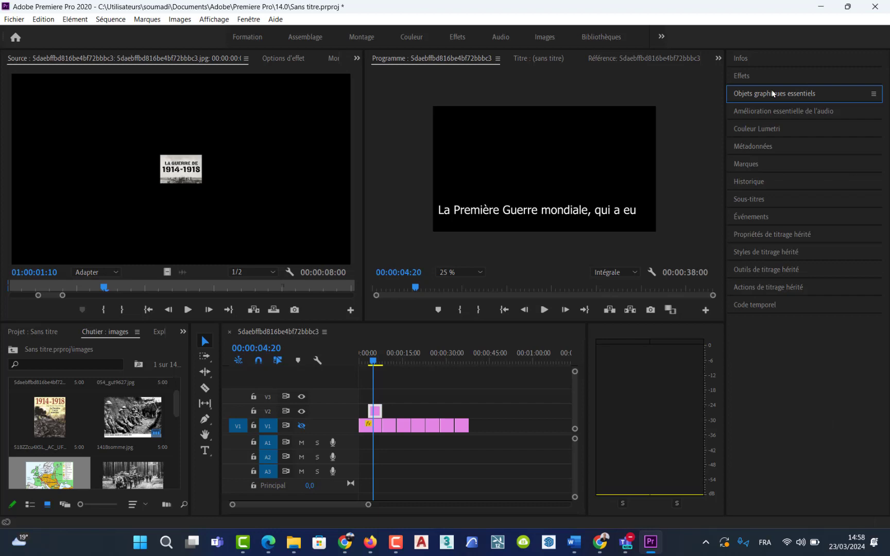
click(772, 93)
click(736, 132)
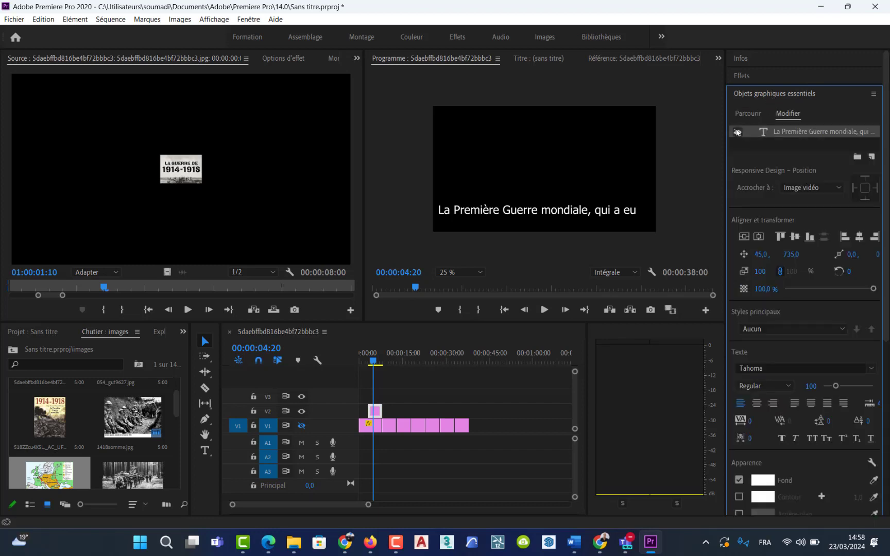
click(737, 133)
Center the text horizontally in the frame, keeping its low vertical position, and set its scale to 77 %
click(795, 237)
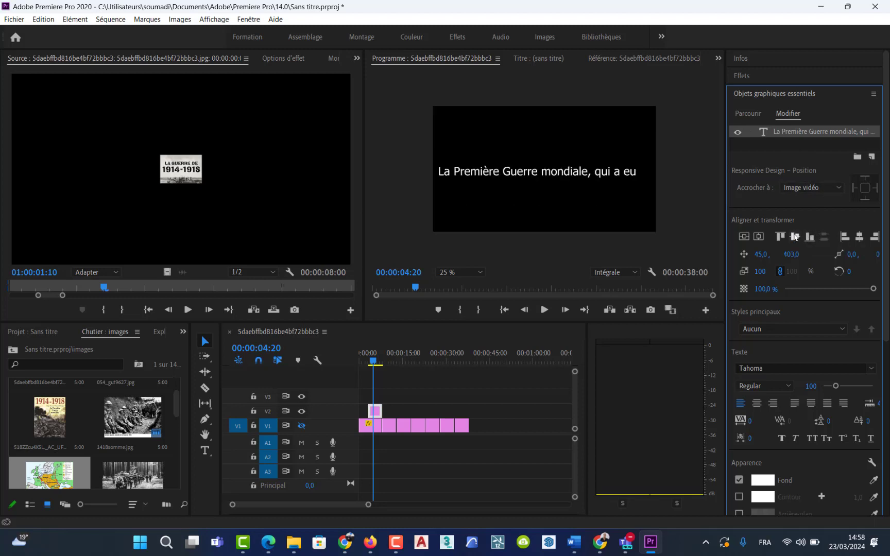
key(ctrl+z)
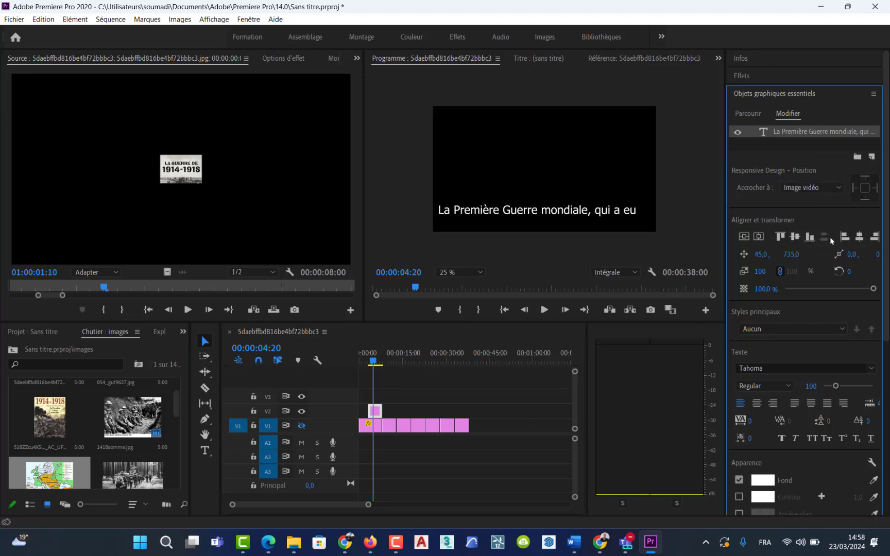
click(859, 237)
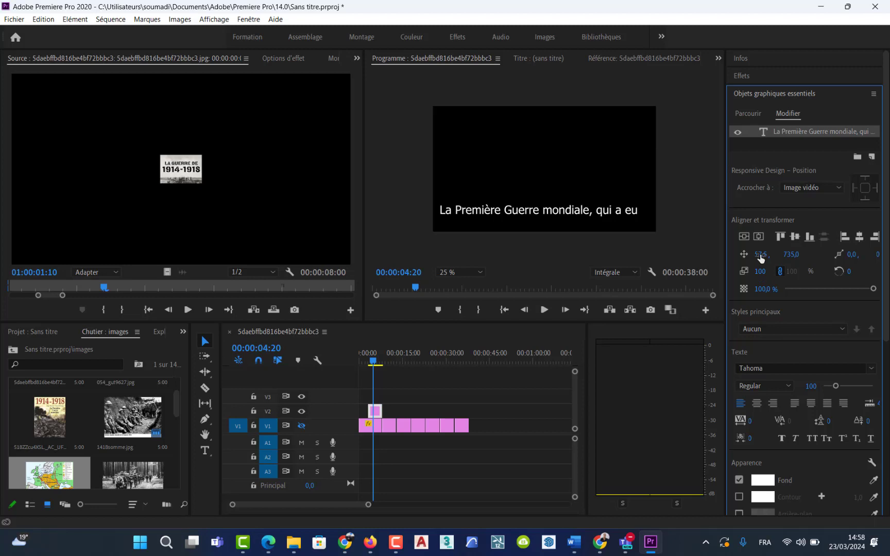
drag(763, 275, 750, 276)
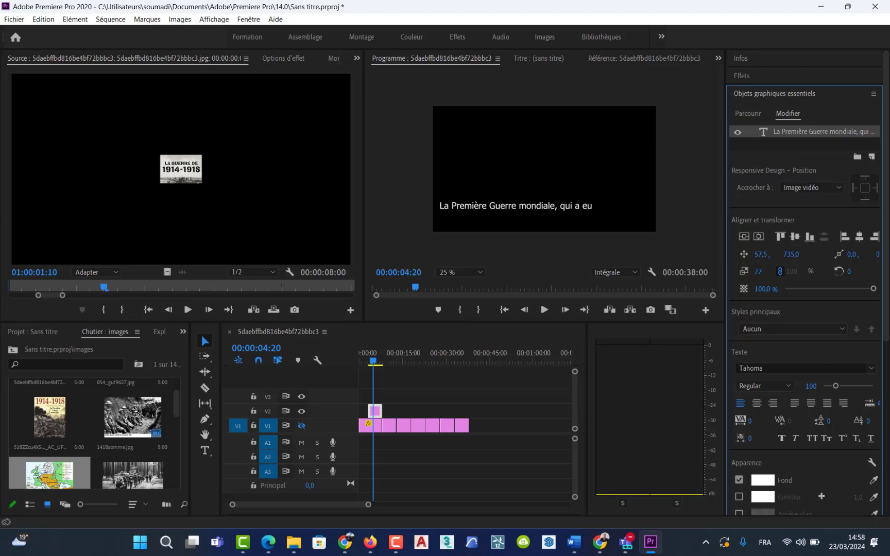
Set the selected text's font to Verdana Italic and center-align its paragraph
key(t)
click(839, 329)
click(838, 326)
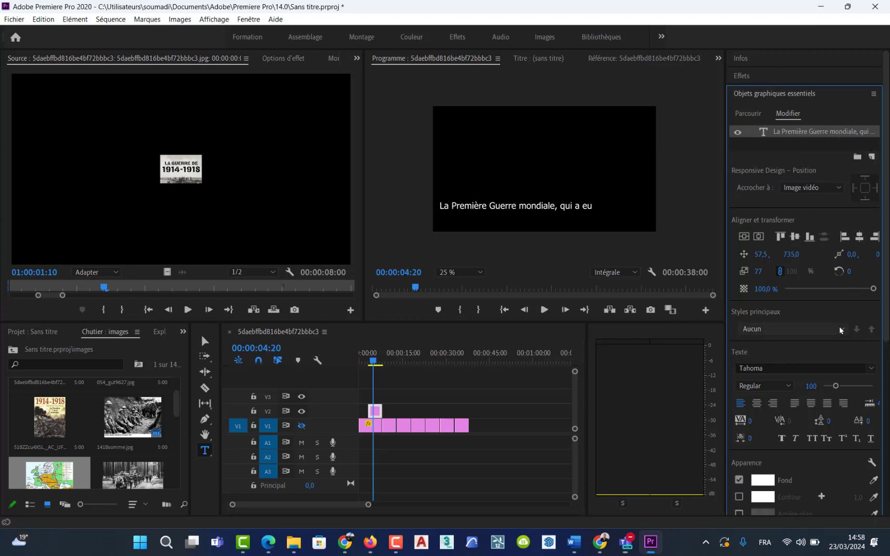
click(867, 367)
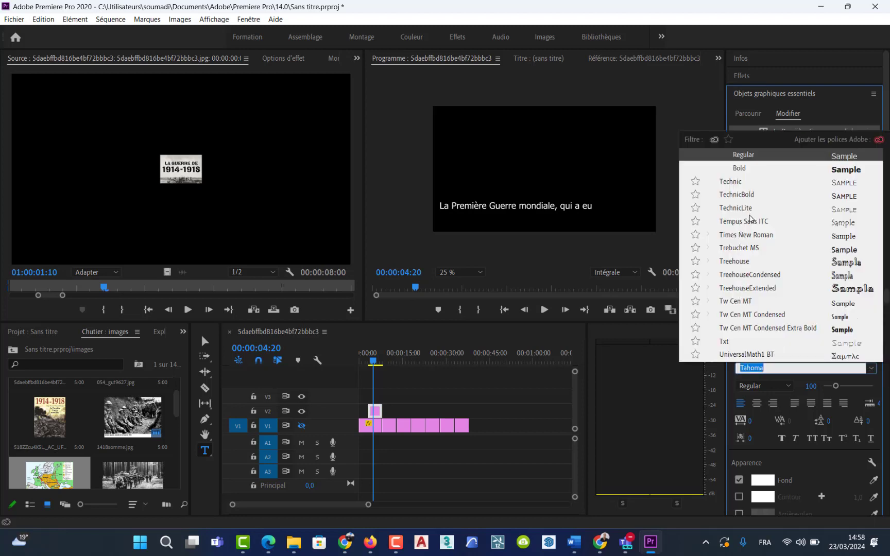
text(ve)
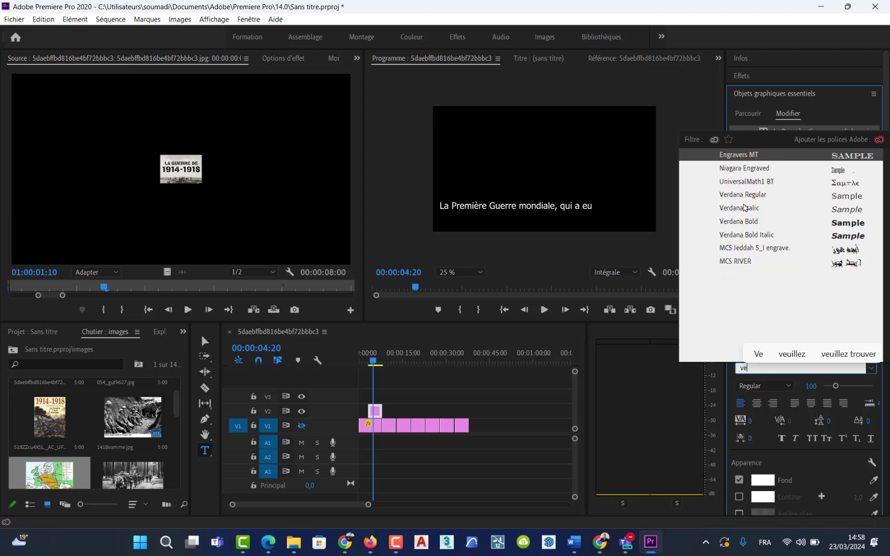
click(743, 206)
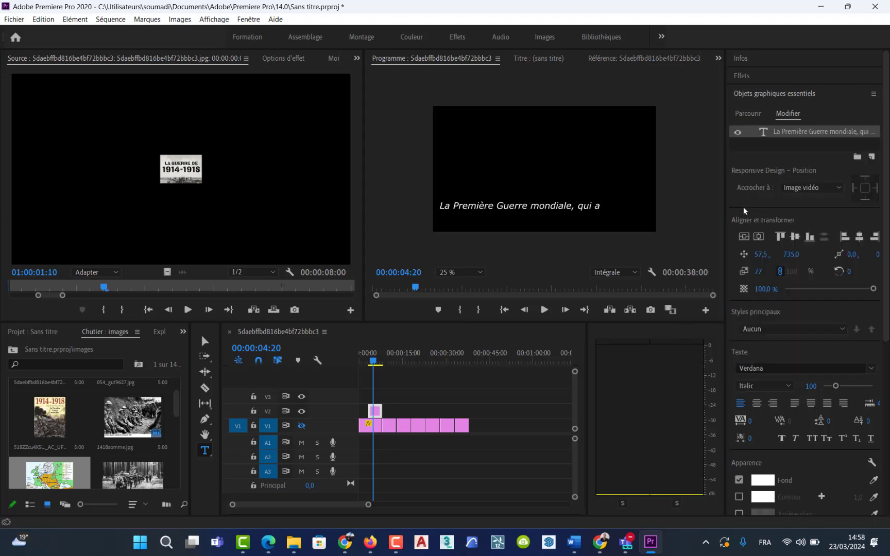
click(757, 404)
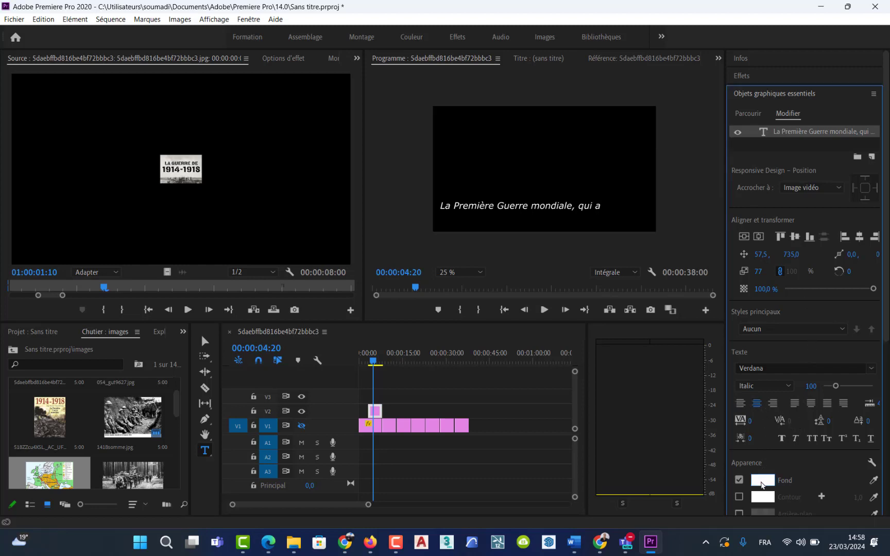
Try a red fill, D93E3E, on the selected text and undo it
click(762, 482)
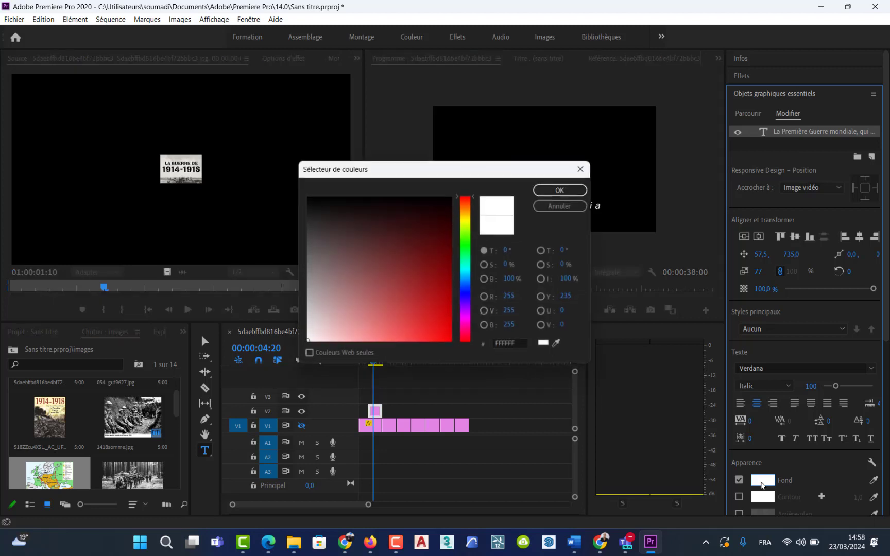
click(428, 311)
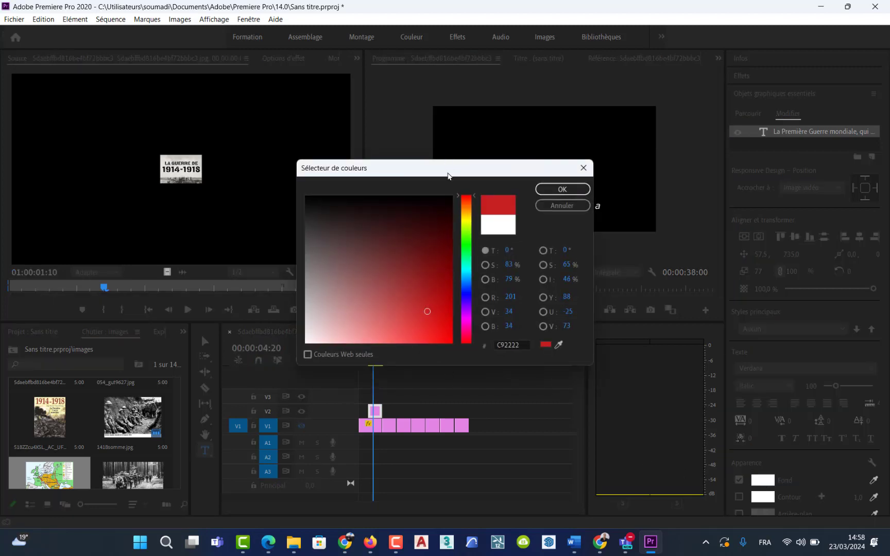
drag(449, 175, 488, 260)
click(447, 413)
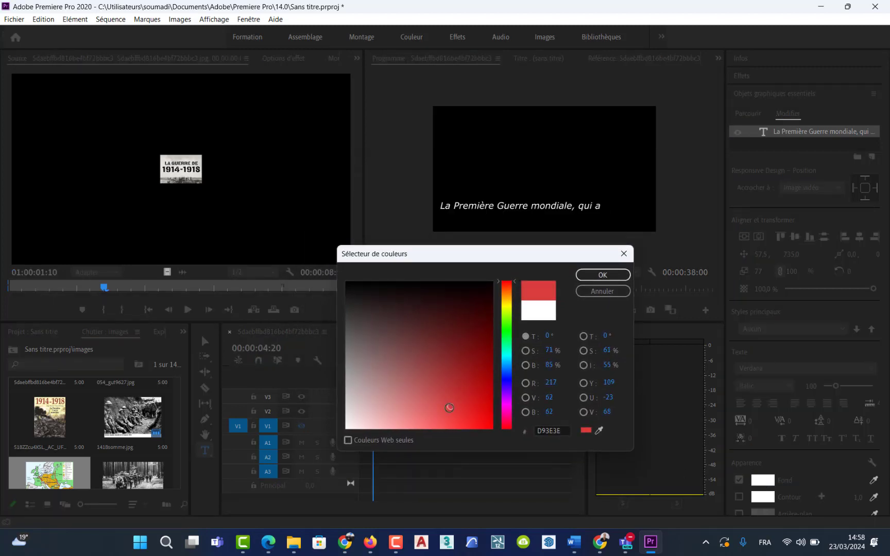
click(590, 274)
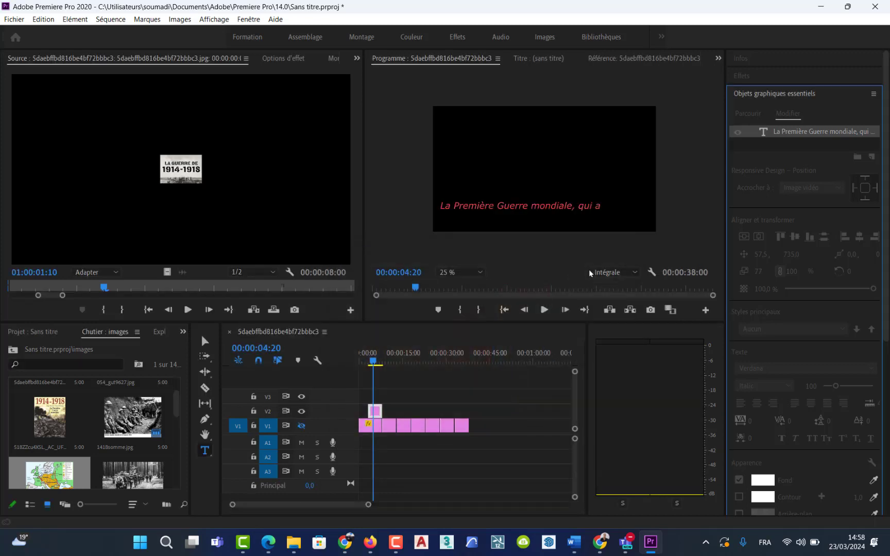
key(ctrl+z)
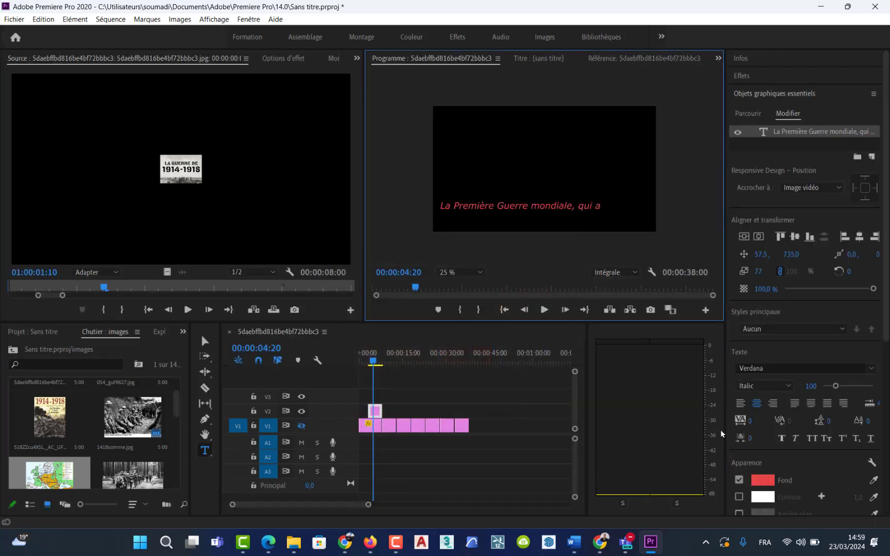
Try a dark red outline, AA1D1D, on the text, undo the color and disable the outline again
click(740, 497)
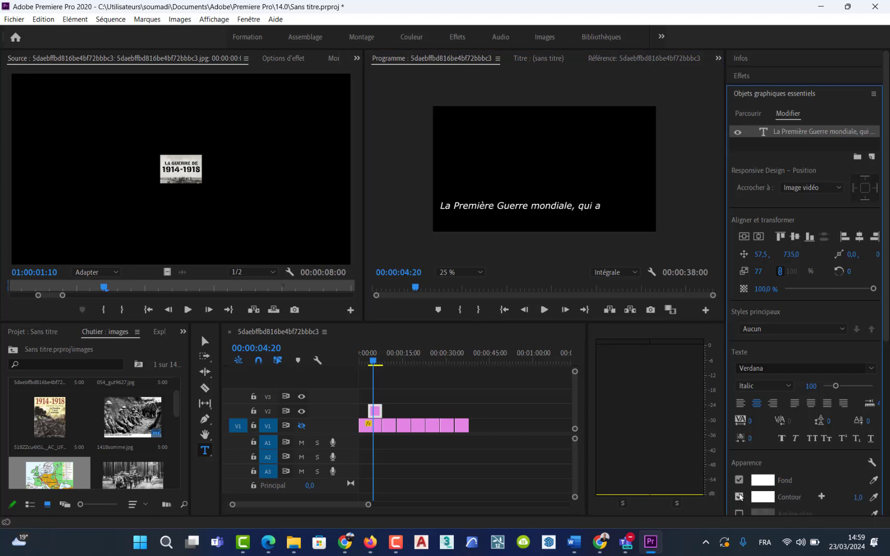
click(765, 497)
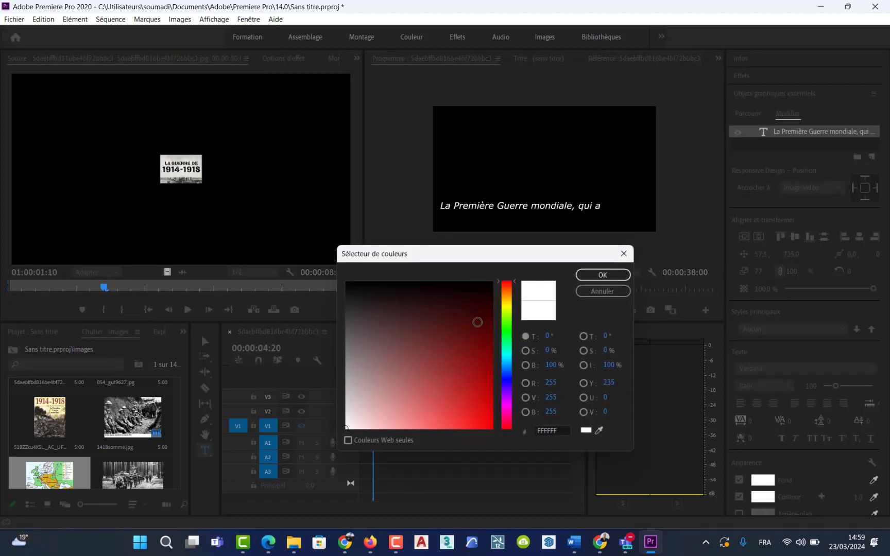
click(466, 377)
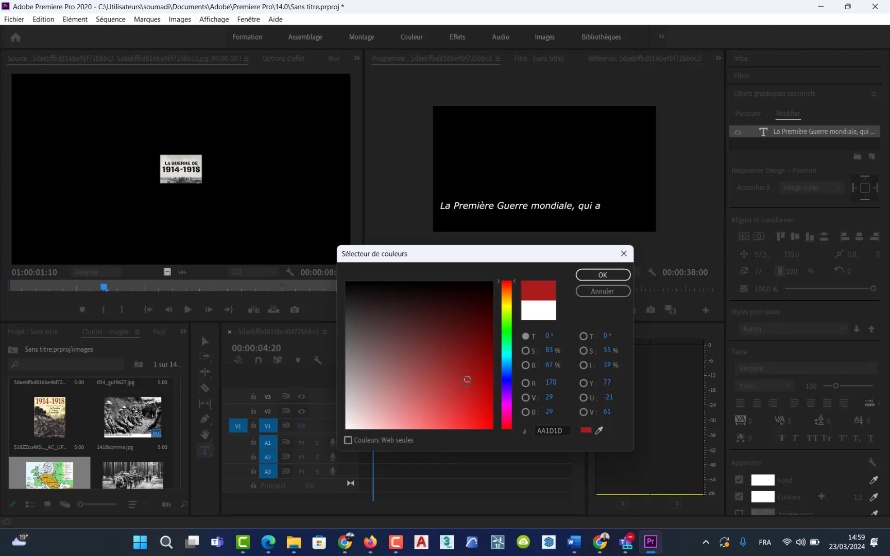
click(587, 275)
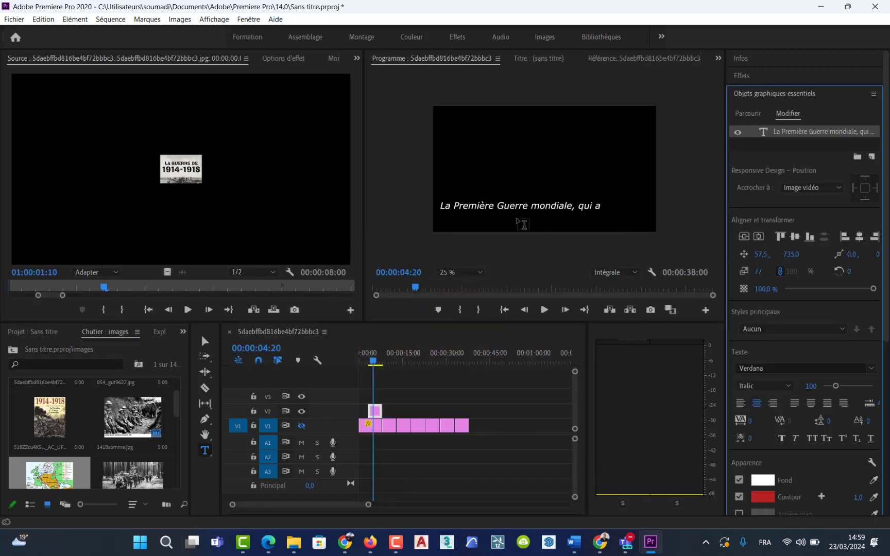
click(583, 315)
key(ctrl+z)
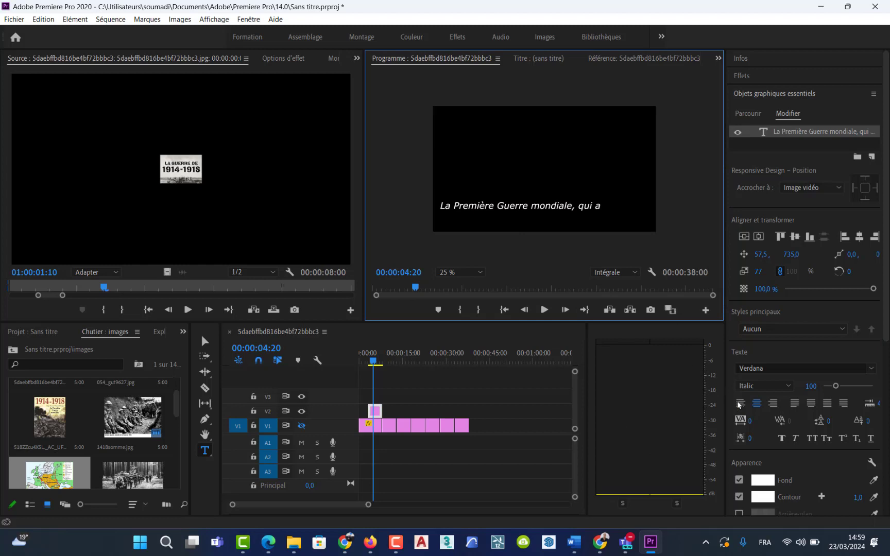
click(739, 497)
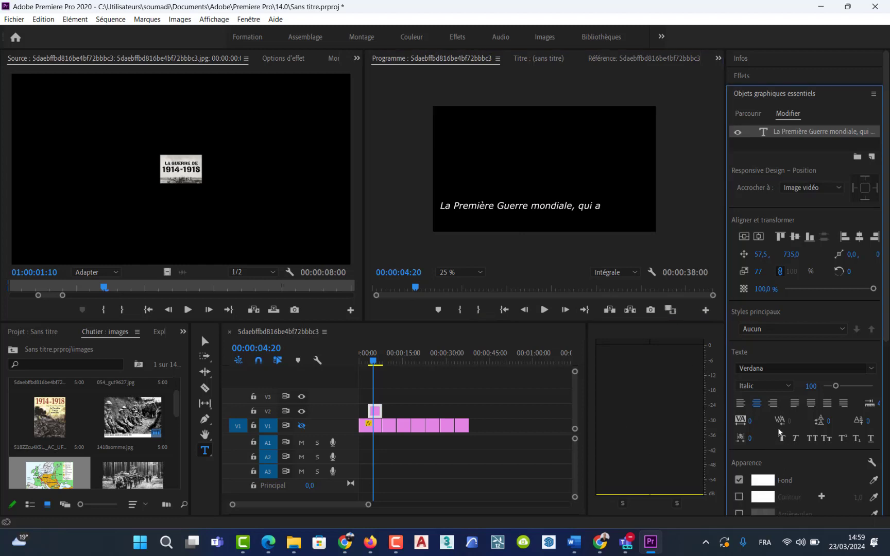
Apply faux bold and faux italic to the selected text, keeping its opacity at 100 %
click(782, 441)
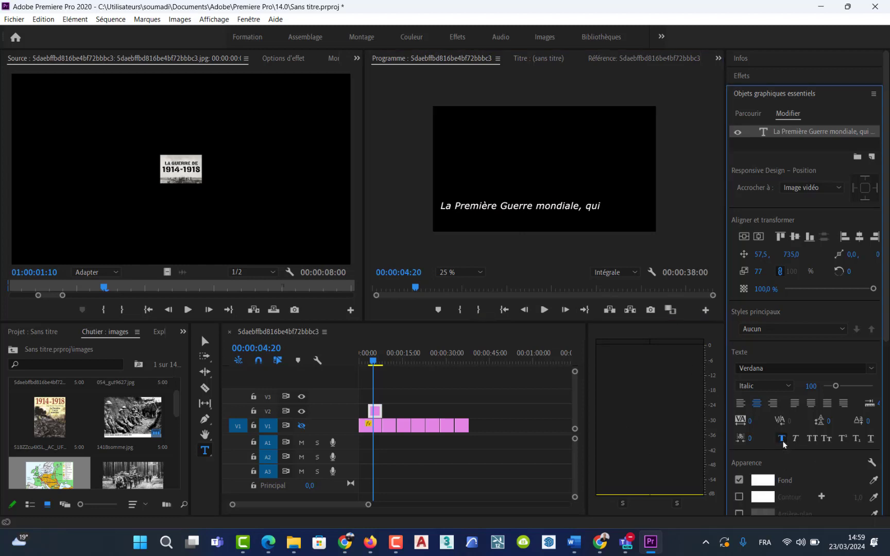
click(782, 440)
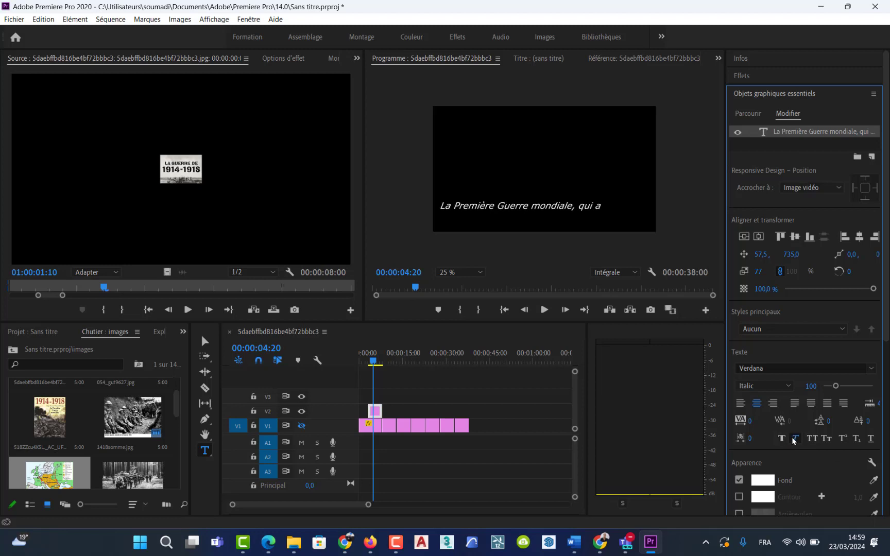
click(783, 440)
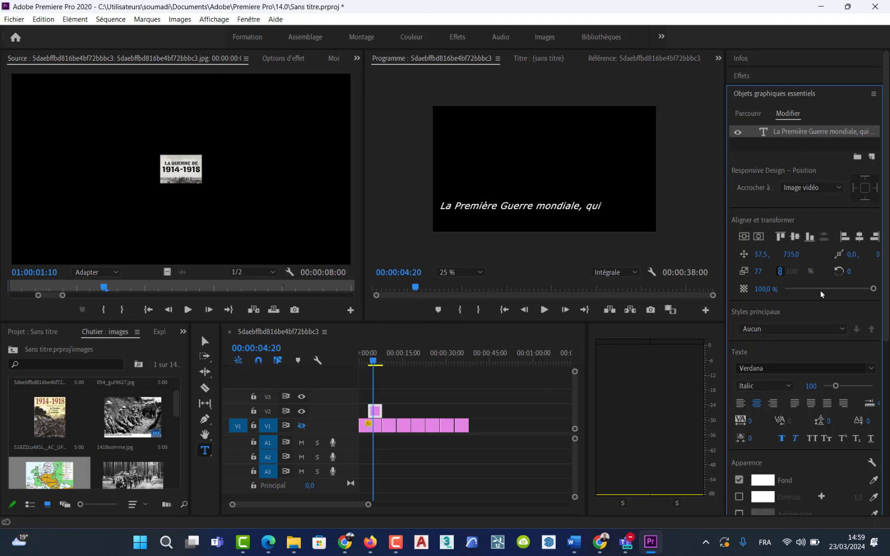
mouse_move(873, 289)
mouse_down()
mouse_move(802, 290)
mouse_move(882, 287)
mouse_up()
Delete the shortened text clip from video track V2
click(205, 341)
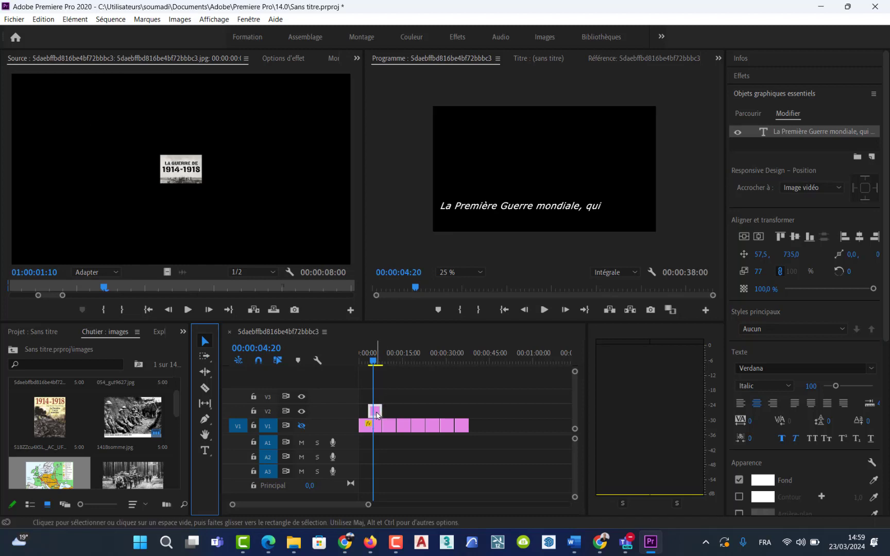
click(376, 415)
key(Delete)
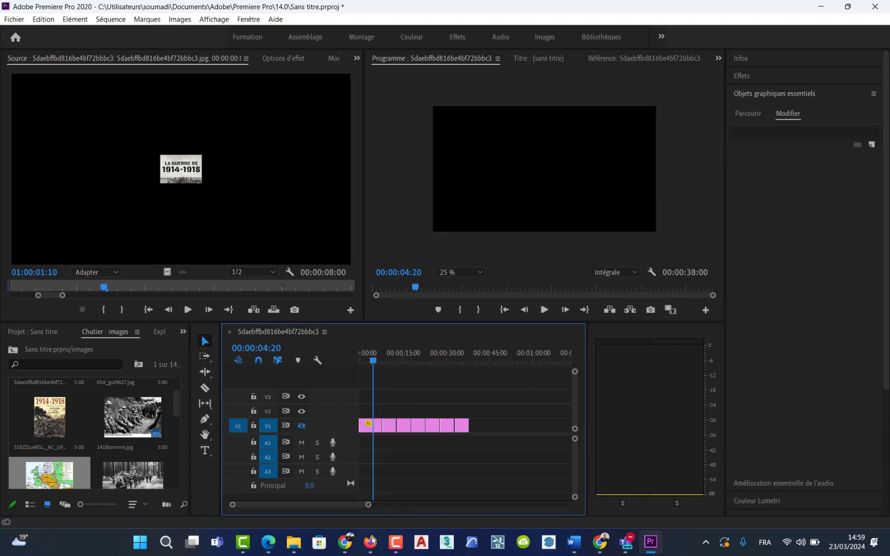
Copy the full introductory paragraph, up to "Première Guerre mondiale", from ChatGPT's answer in the browser and switch back to Premiere Pro
mouse_move(345, 541)
click(308, 464)
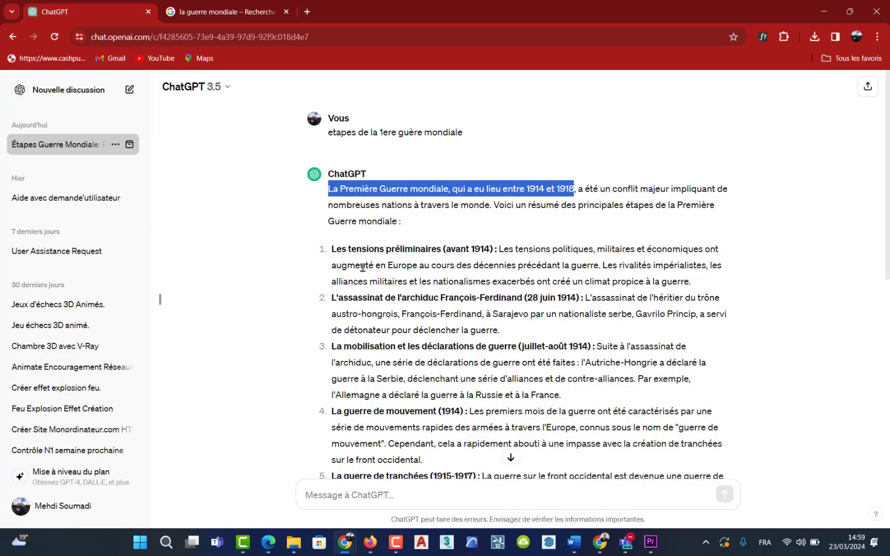
click(344, 216)
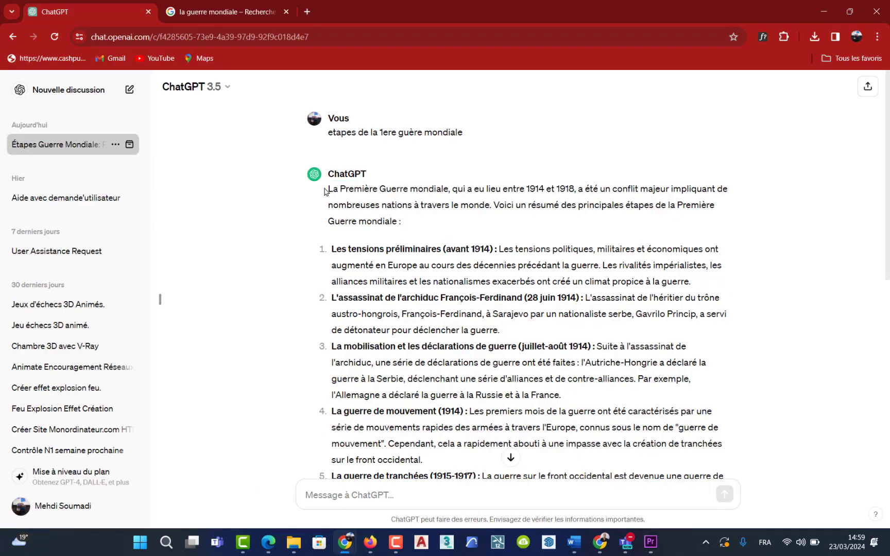
drag(325, 191, 399, 222)
key(ctrl+c)
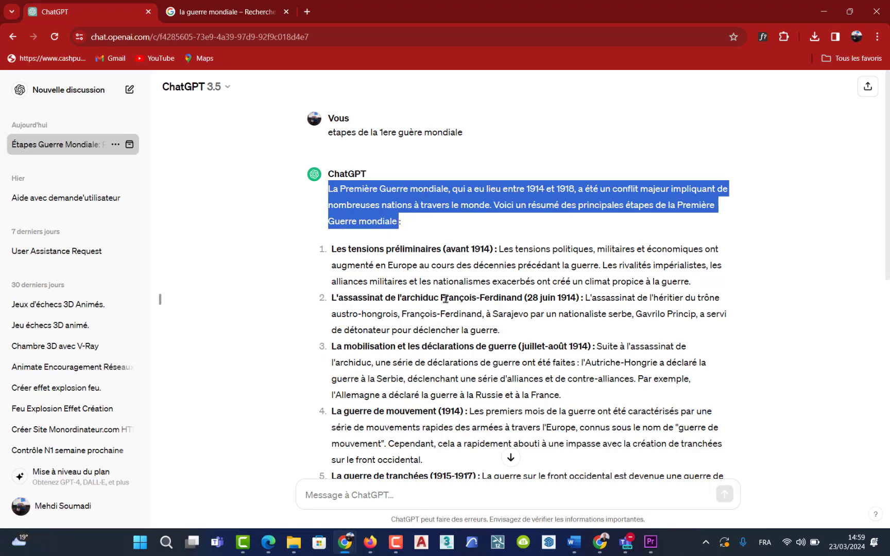
key(alt+Tab)
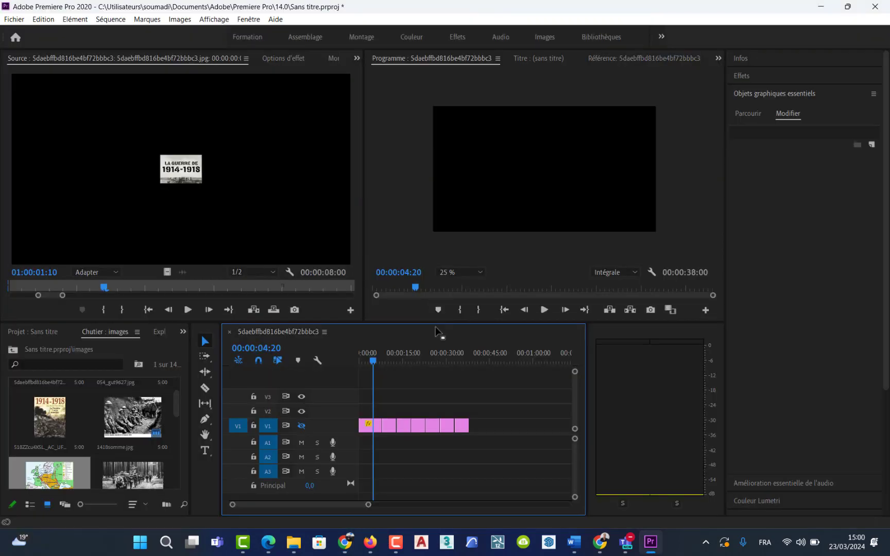
Paste the copied paragraph as new text starting at the frame's upper-left corner, and turn video track V1's visibility back on
click(205, 449)
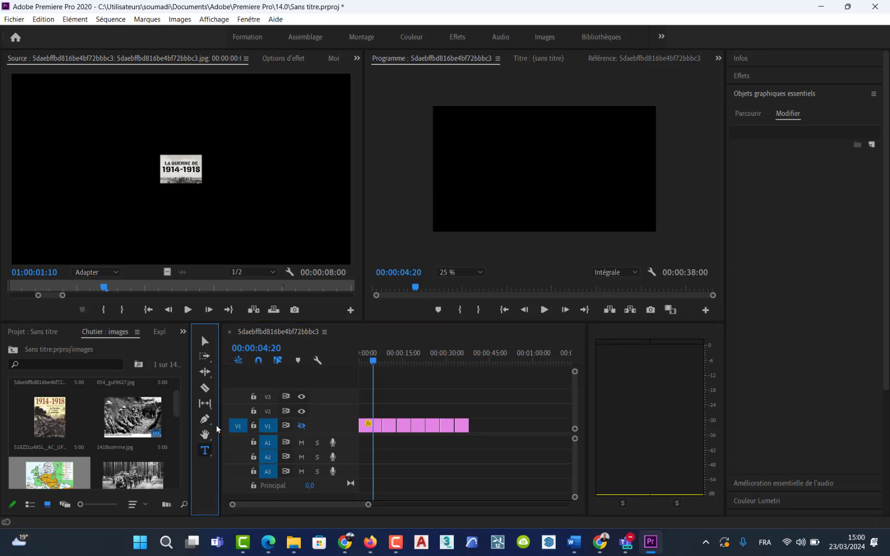
click(449, 118)
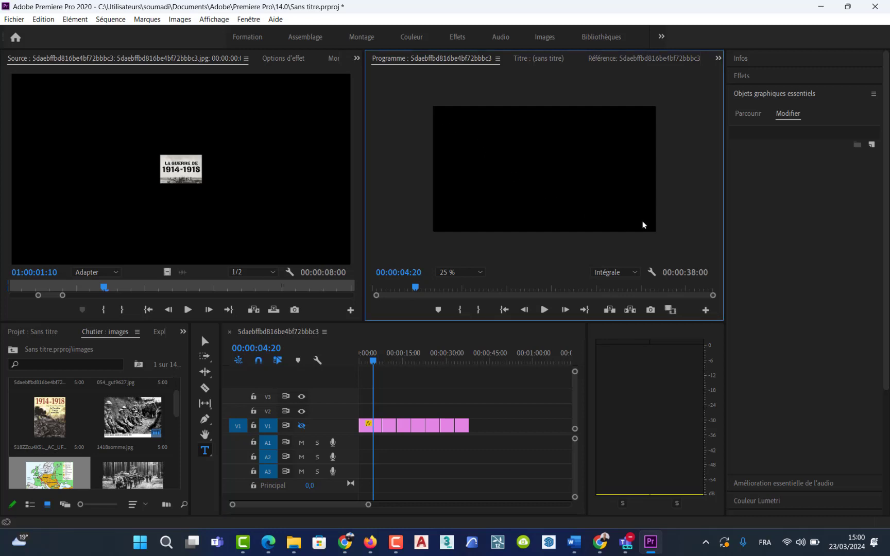
key(ctrl+v)
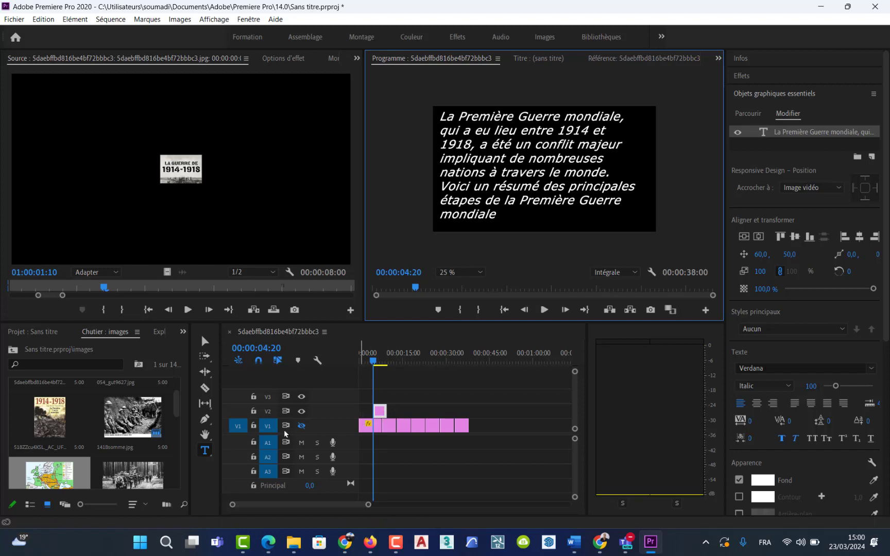
click(301, 425)
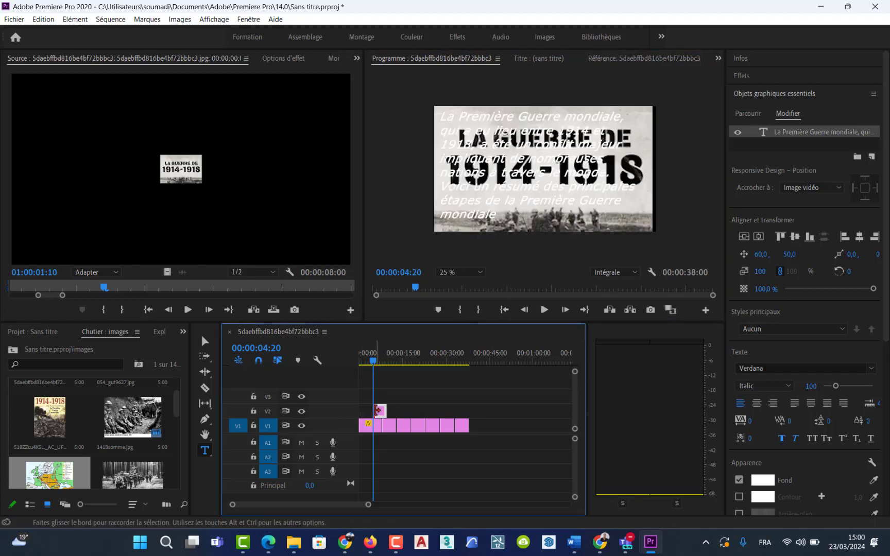
Make the V2 text clip span the first image from the sequence start, and place the playhead at 00:00:05:00
drag(374, 410, 373, 410)
drag(373, 362, 415, 367)
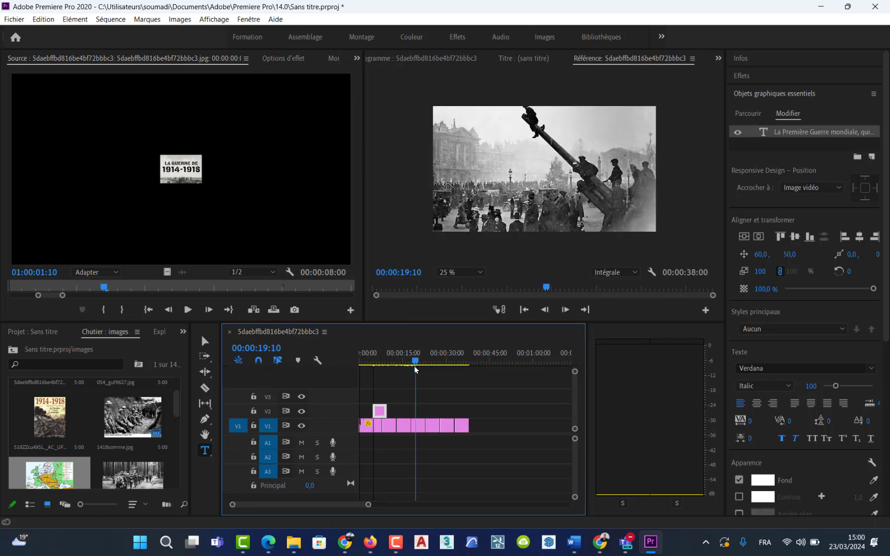
mouse_move(380, 410)
mouse_down()
mouse_move(366, 410)
mouse_move(381, 411)
mouse_up()
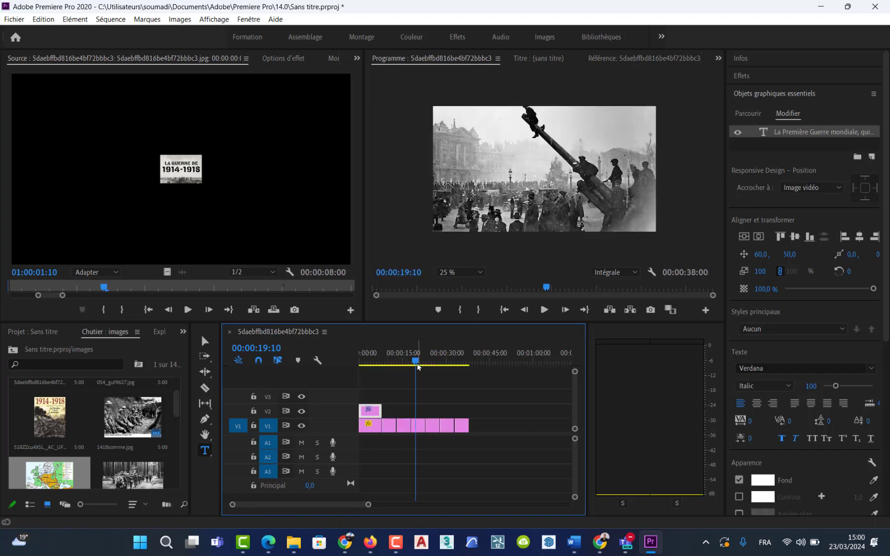
click(362, 367)
drag(362, 369, 374, 372)
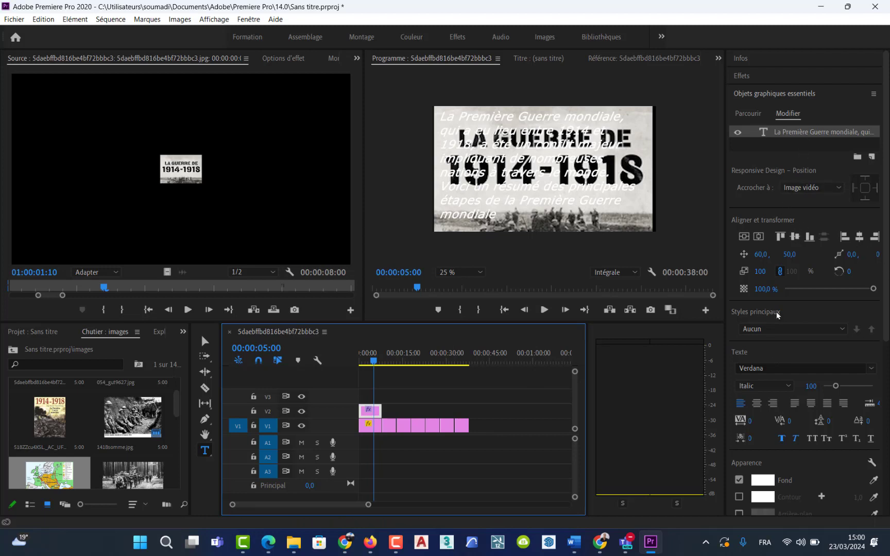
Try to set the fill color of the V2 introductory paragraph to dark blue 01058A
click(763, 480)
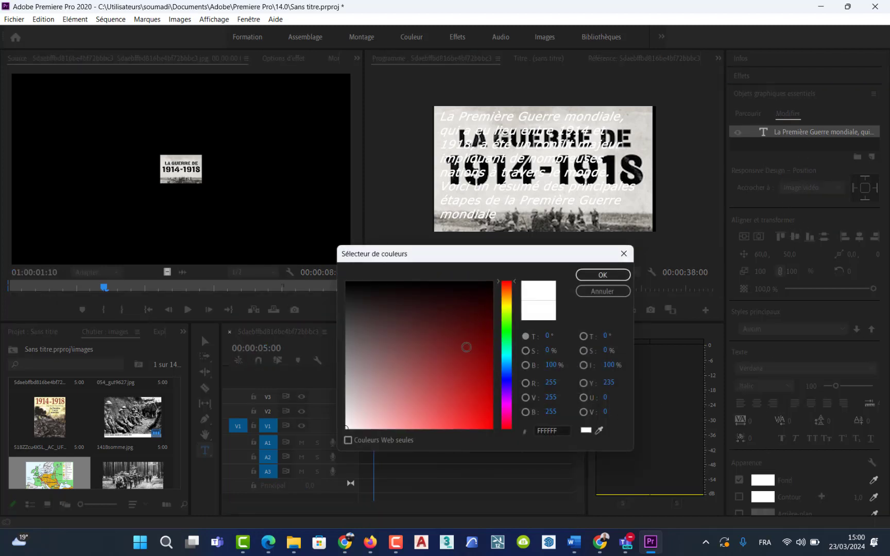
drag(461, 371, 451, 407)
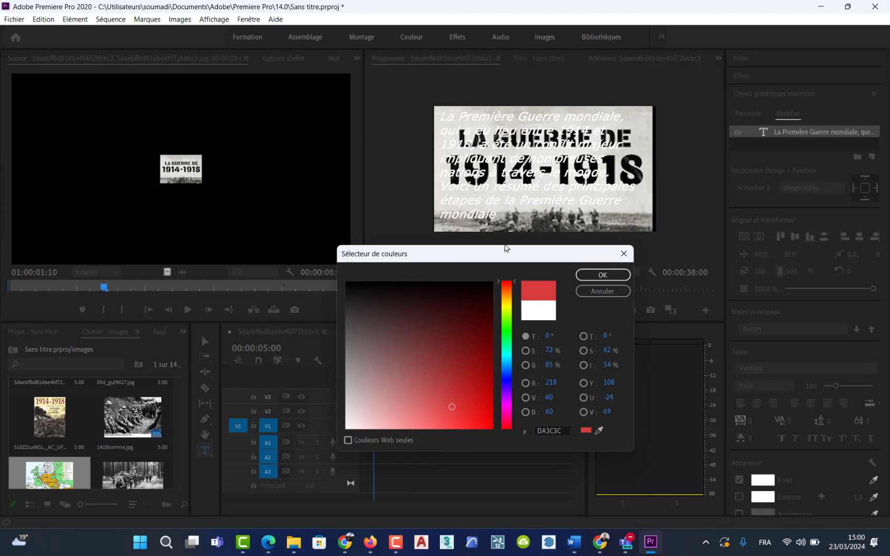
click(507, 379)
click(488, 356)
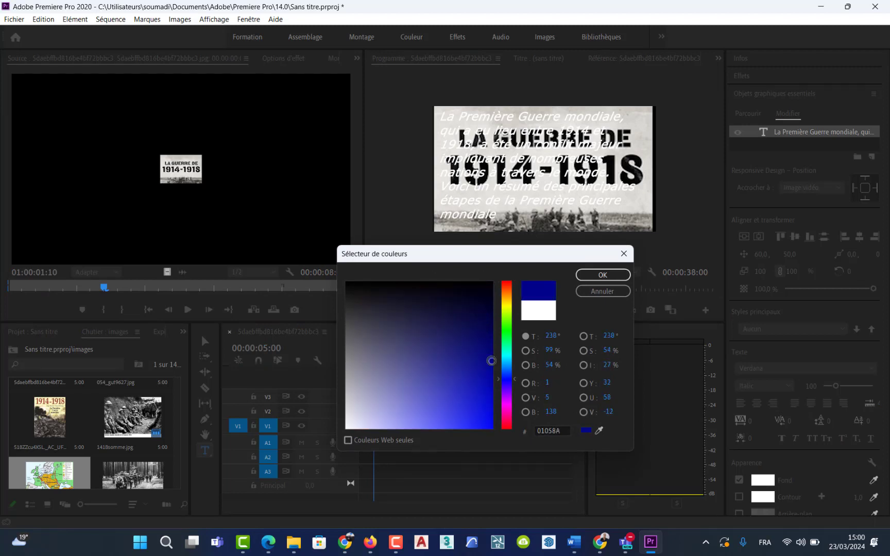
click(610, 277)
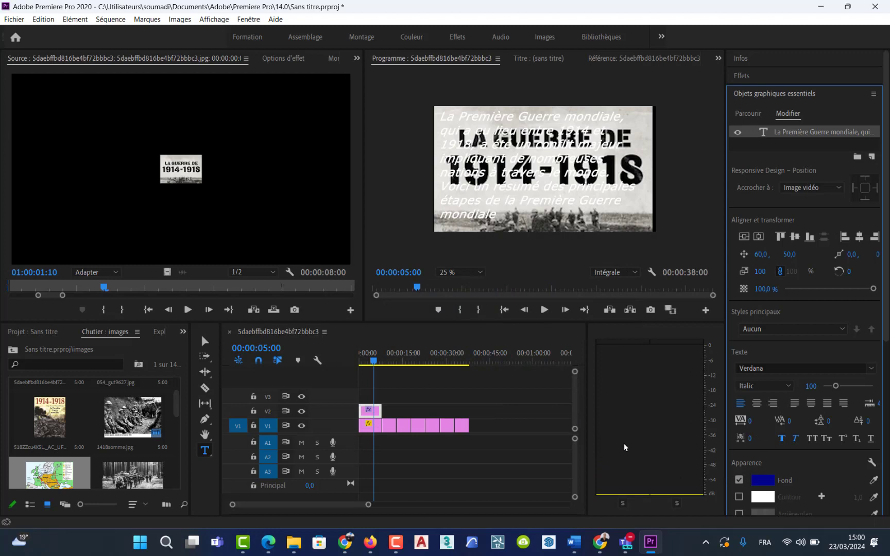
Select the paragraph text on the first image with the Selection tool and set its fill color to dark blue 001963
click(375, 415)
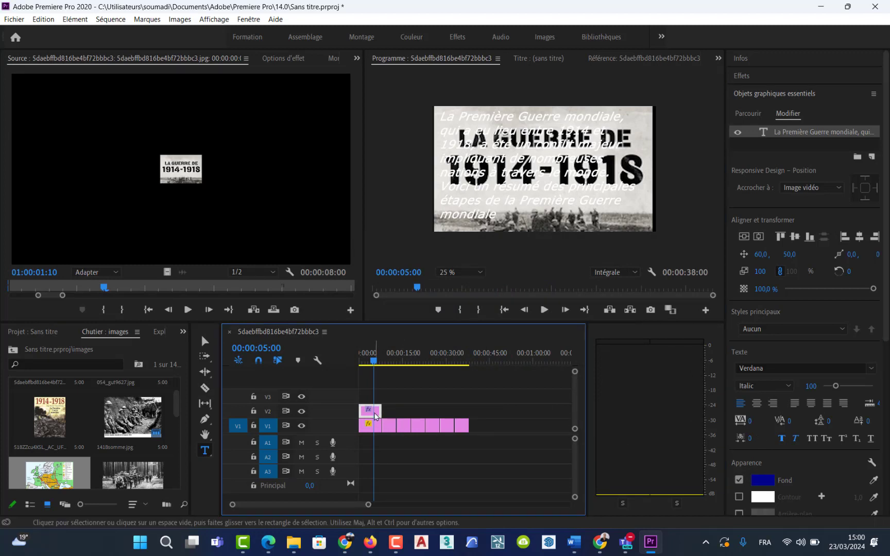
click(380, 411)
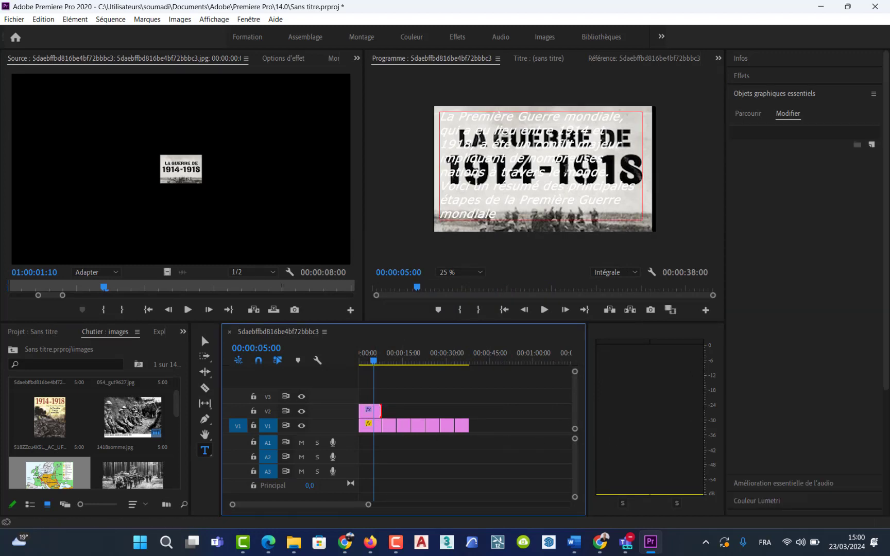
click(377, 414)
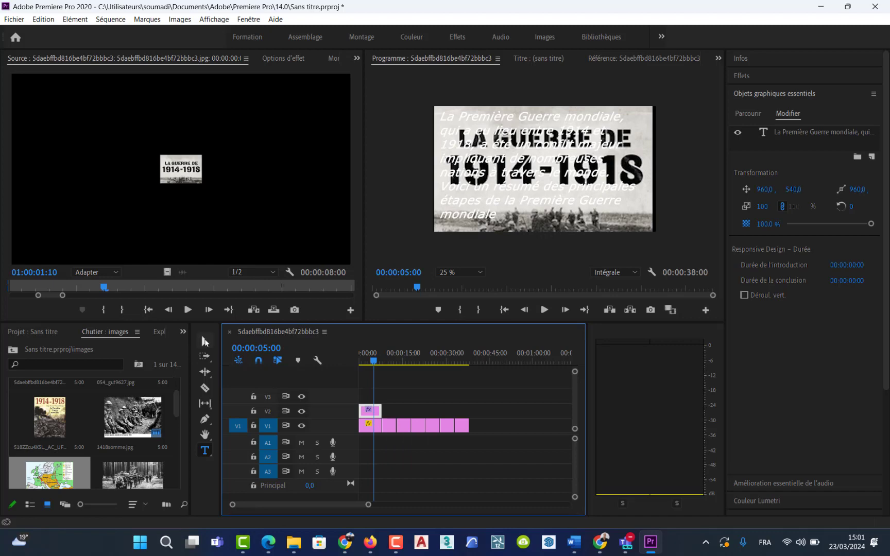
click(205, 341)
click(481, 191)
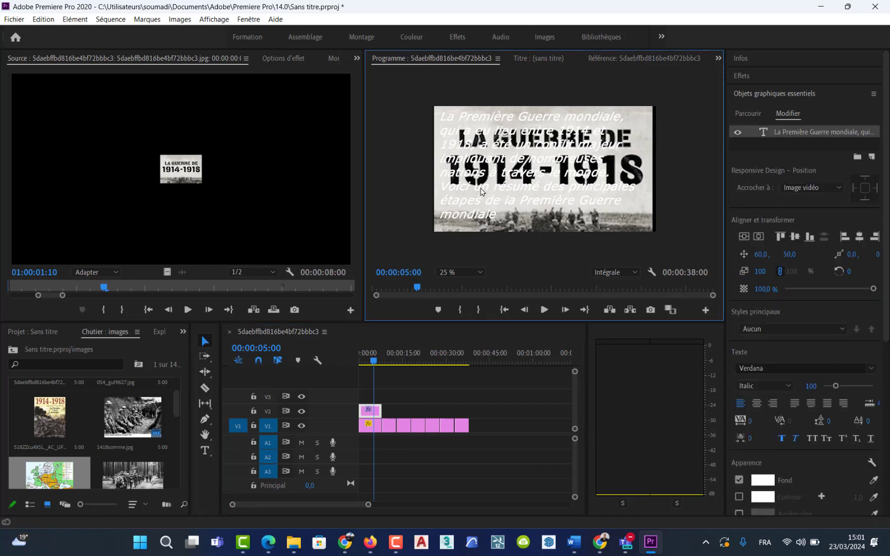
click(762, 480)
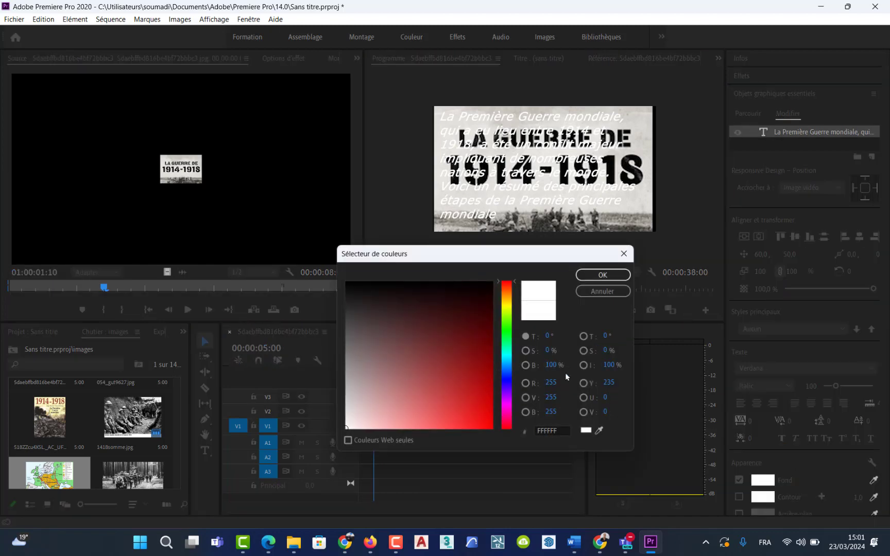
click(488, 360)
click(507, 373)
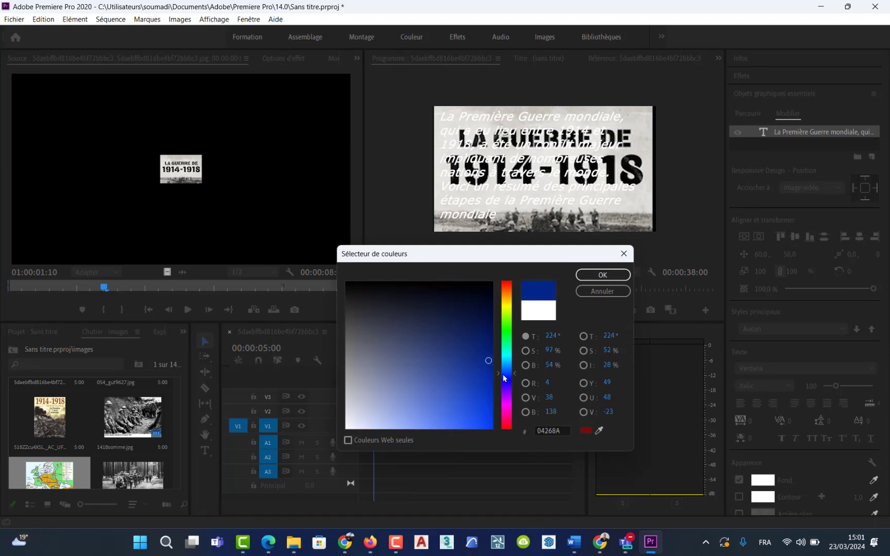
drag(485, 367, 492, 337)
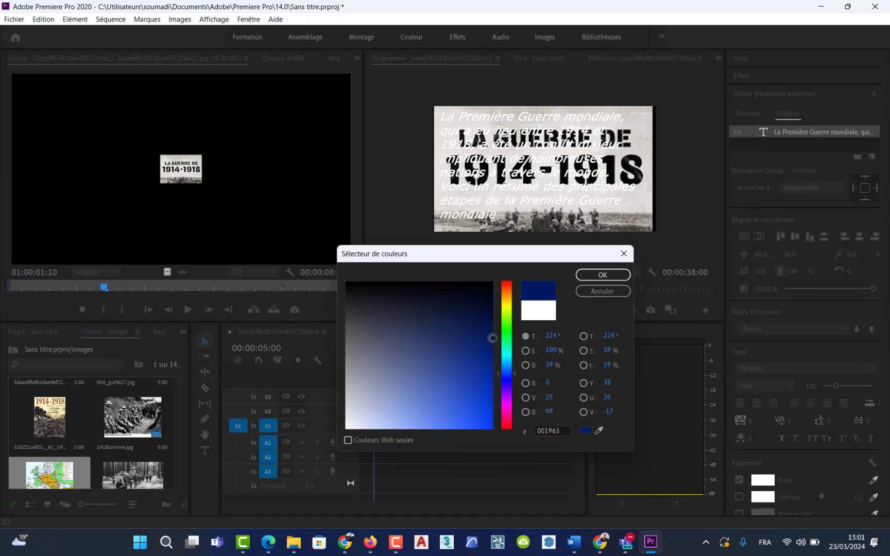
click(598, 277)
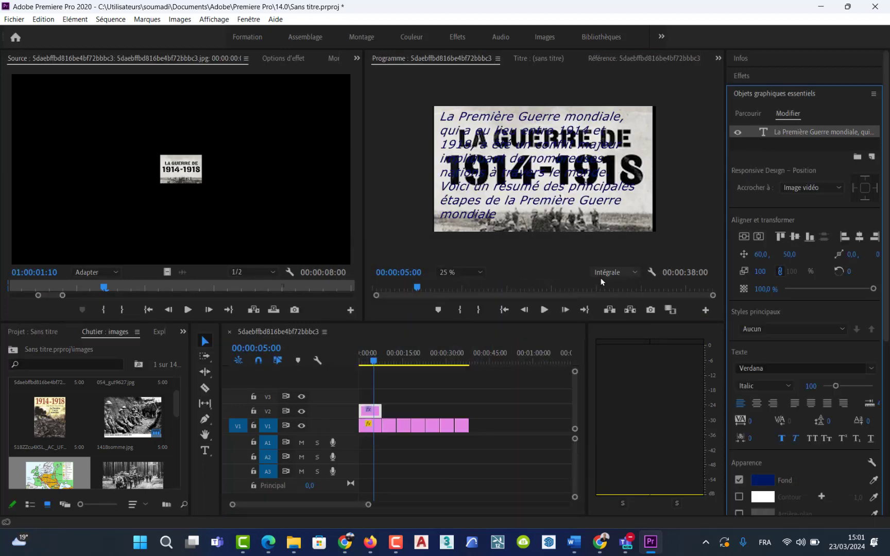
Set the paragraph text's fill color to dark red 74030F
click(763, 481)
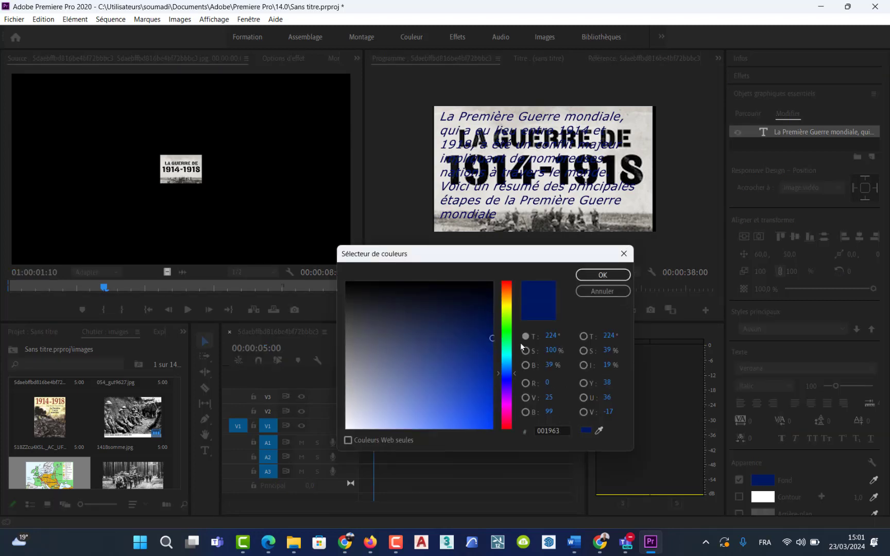
mouse_move(509, 407)
mouse_down()
mouse_move(508, 428)
mouse_move(479, 365)
mouse_move(492, 323)
mouse_up()
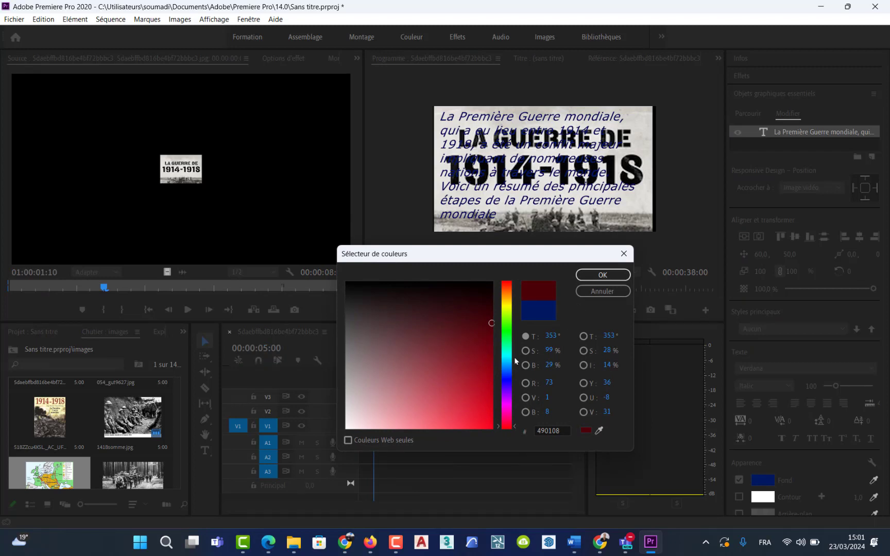
click(613, 278)
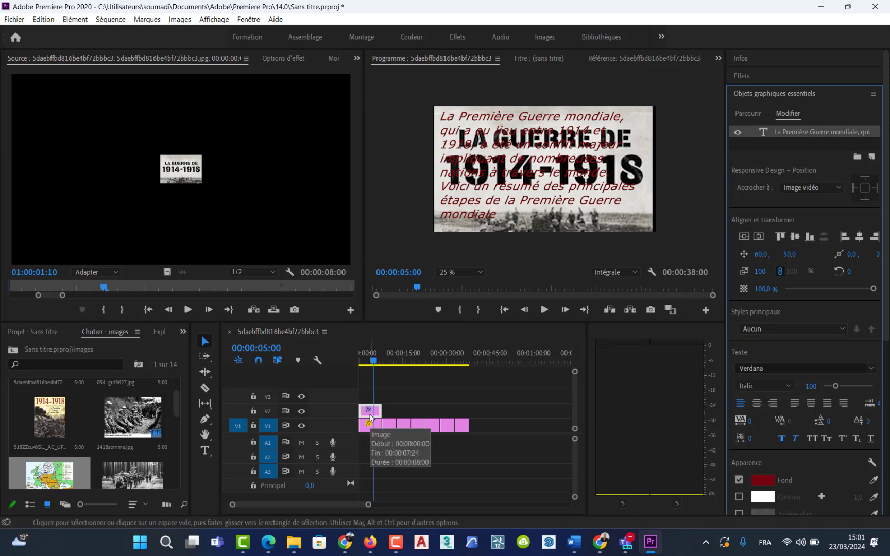
Duplicate the V2 text clip over the image of soldiers marching through the forest, and delete the copy
drag(369, 419, 434, 411)
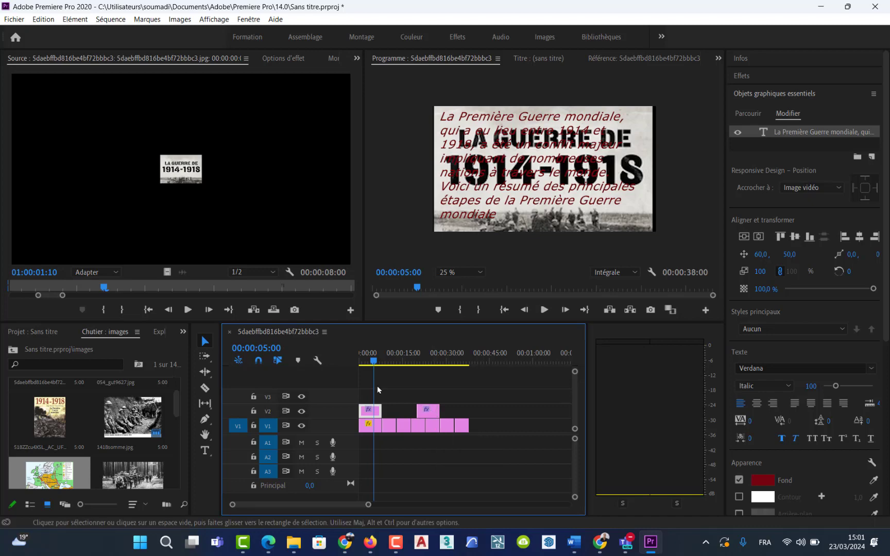
drag(375, 362, 429, 365)
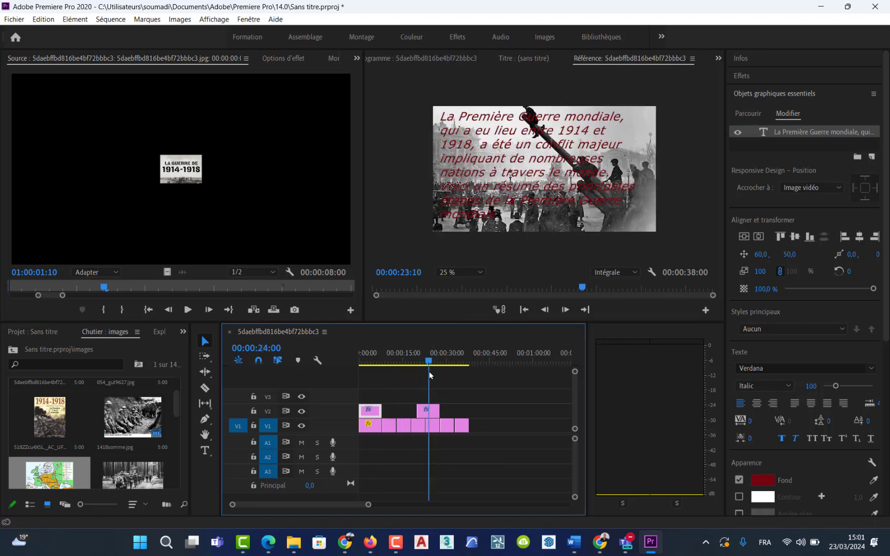
click(431, 410)
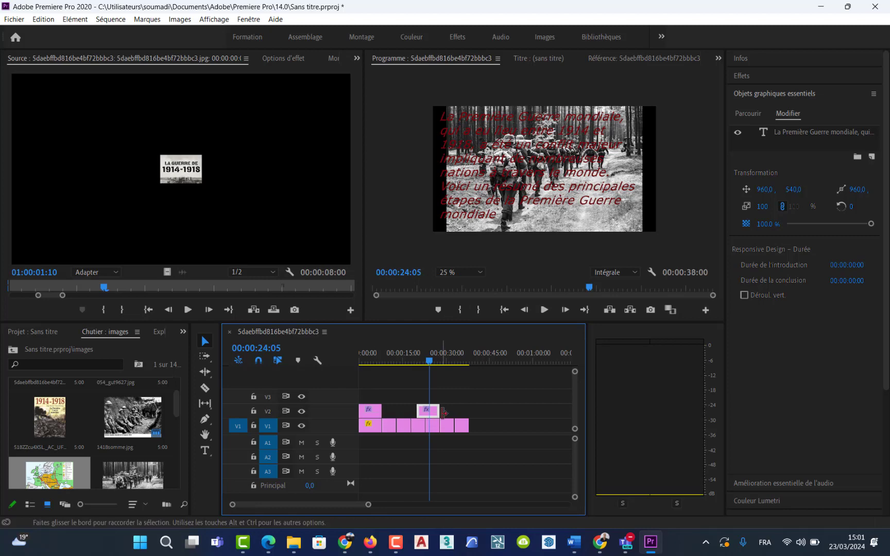
key(Delete)
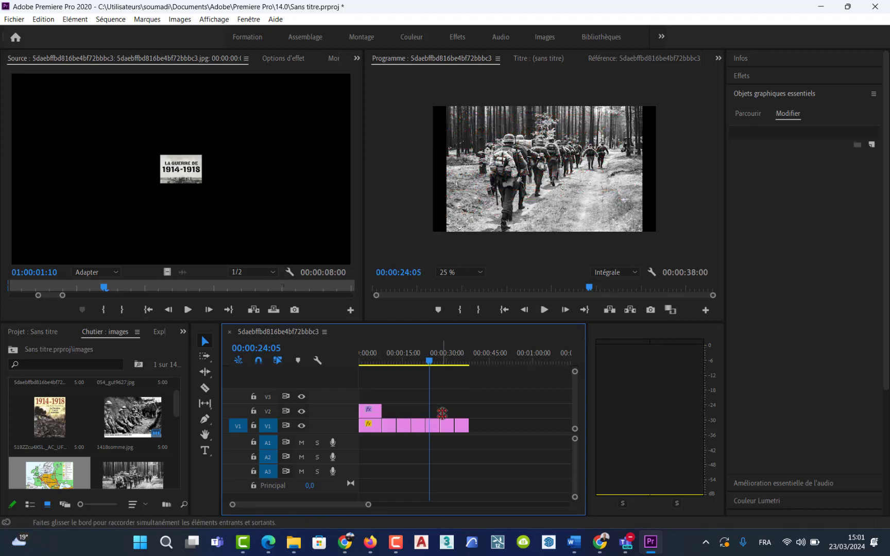
Place the playhead at 00:00:08:00, the start of the second image, and select that image clip on V1
drag(393, 362, 382, 363)
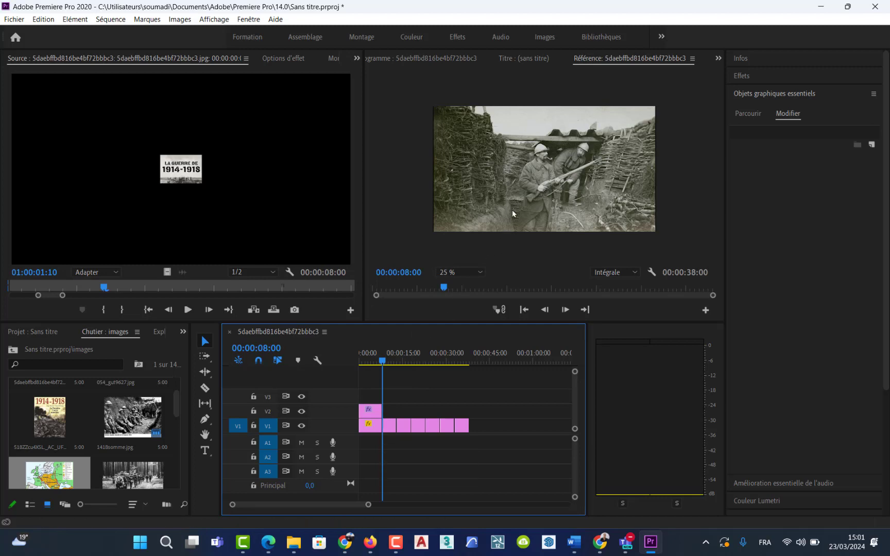
click(389, 427)
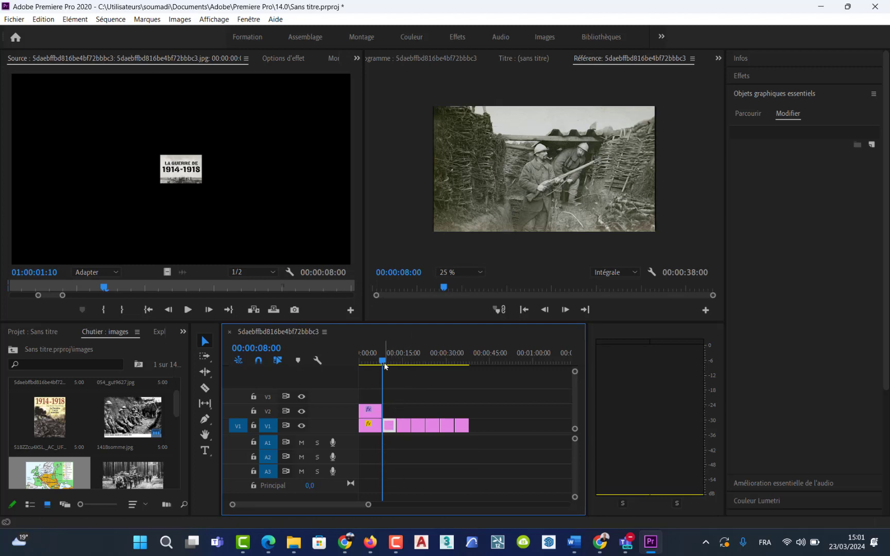
mouse_move(378, 359)
mouse_down()
mouse_move(392, 360)
mouse_move(379, 364)
mouse_up()
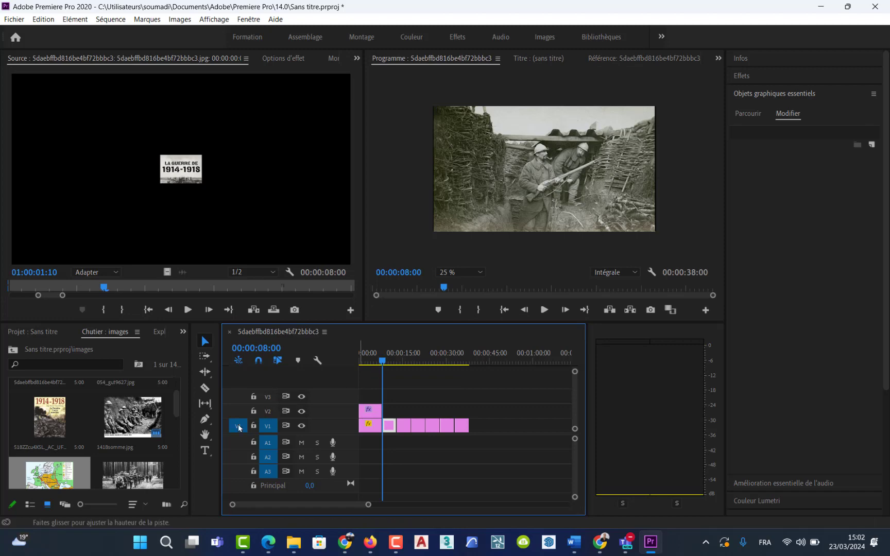
Activate the Type tool, copy the heading "Les tensions préliminaires (avant 1914)" from ChatGPT's answer in the browser, and switch back to Premiere Pro
click(205, 451)
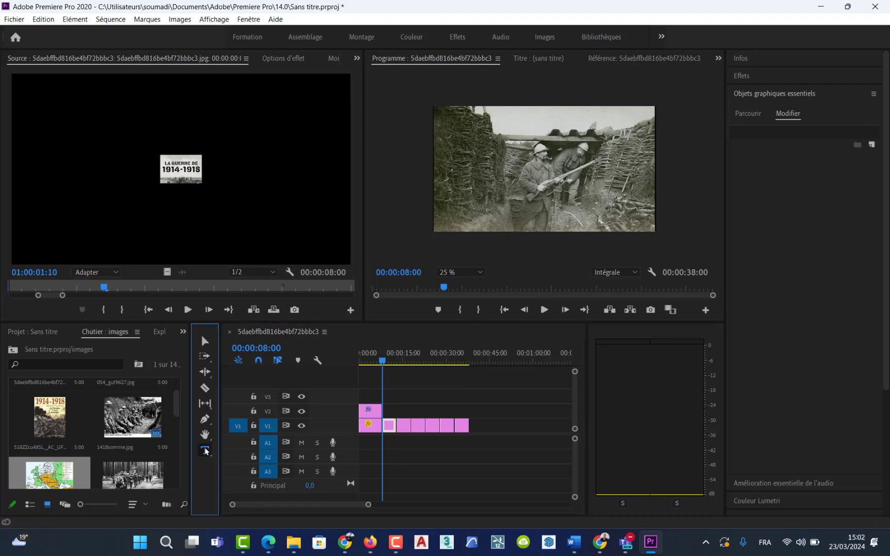
key(alt+Tab)
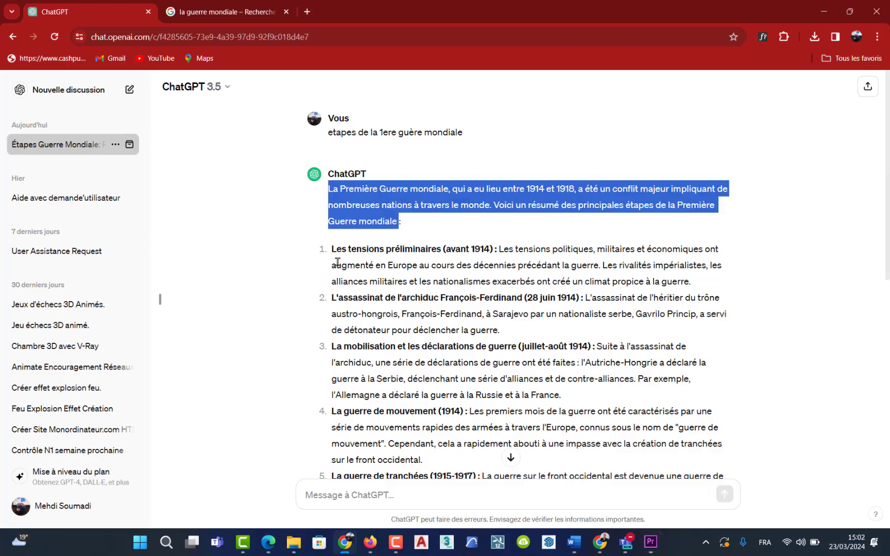
drag(332, 250, 494, 252)
key(ctrl+c)
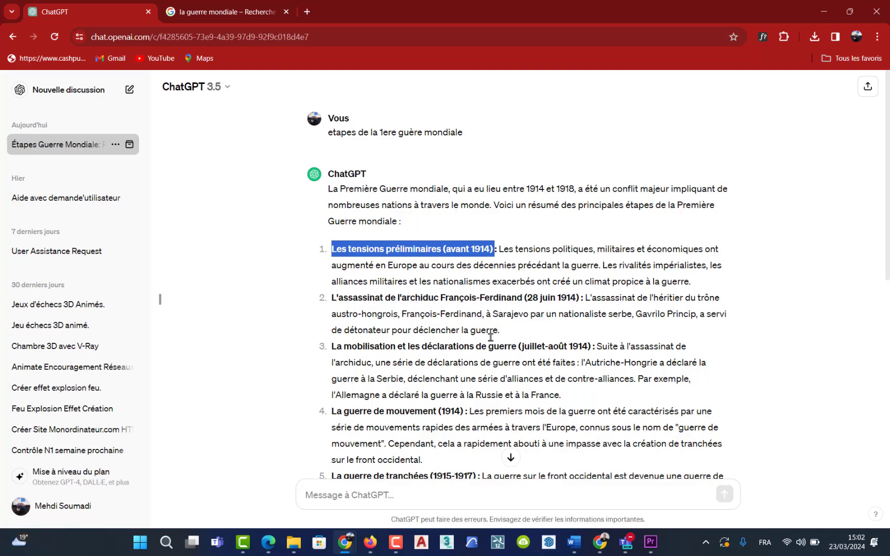
key(alt+Tab)
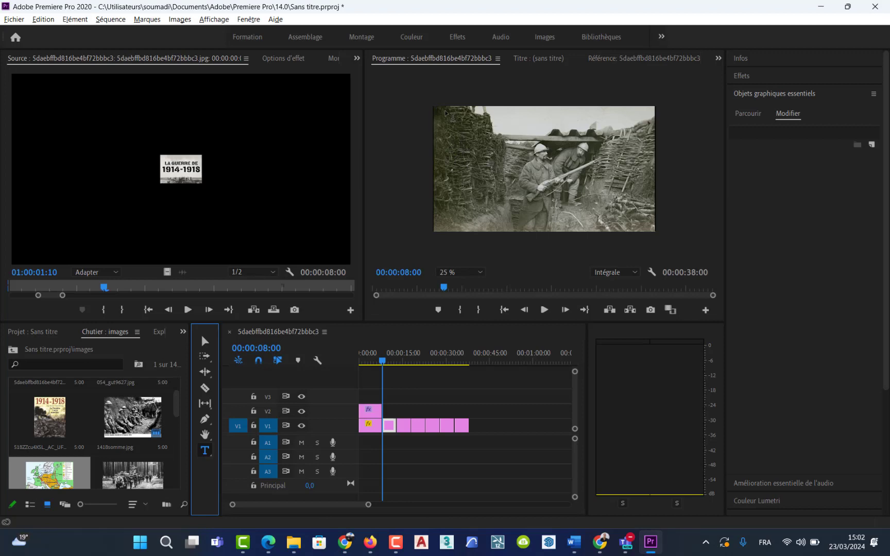
Paste the copied heading as new text near the upper-left corner of the second image, and return to the Selection tool
click(446, 120)
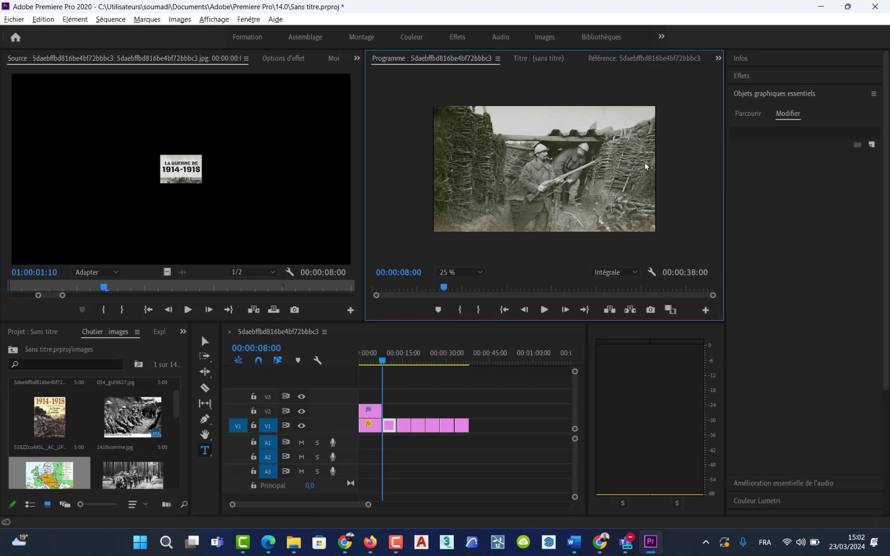
key(ctrl+v)
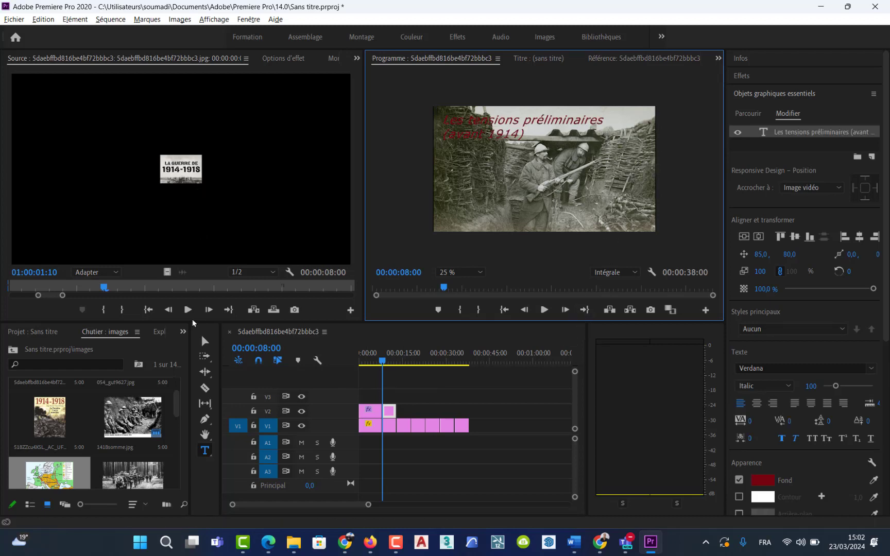
click(205, 341)
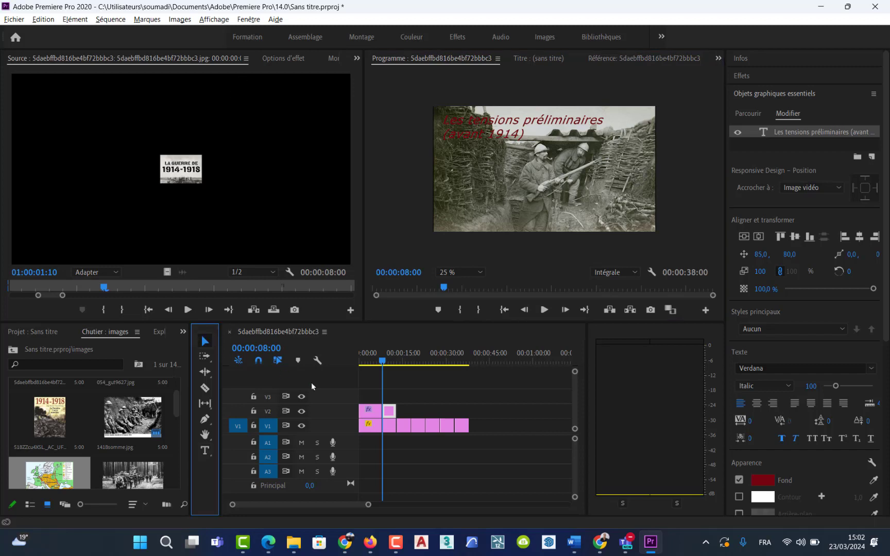
Move the playhead to 00:00:09:00 and set the fill color of the "Les tensions préliminaires (avant 1914)" text to dark green
drag(383, 365, 386, 360)
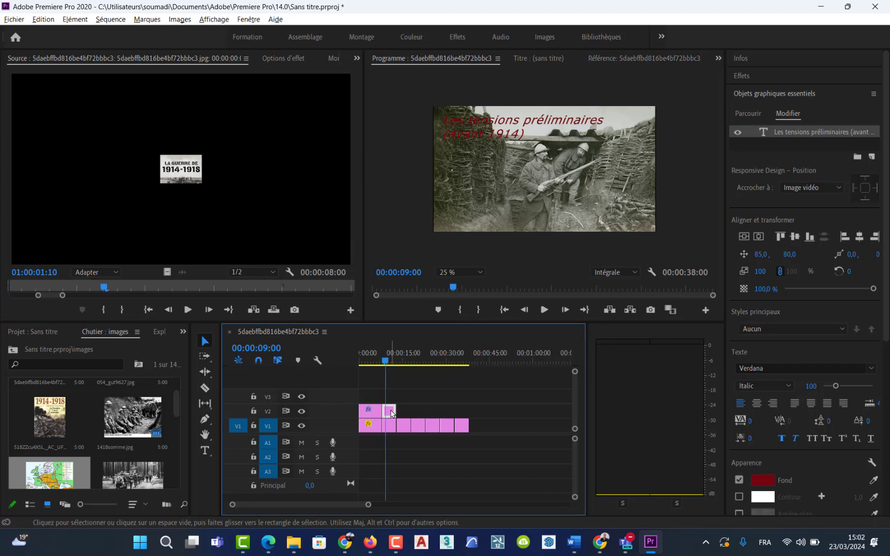
click(499, 136)
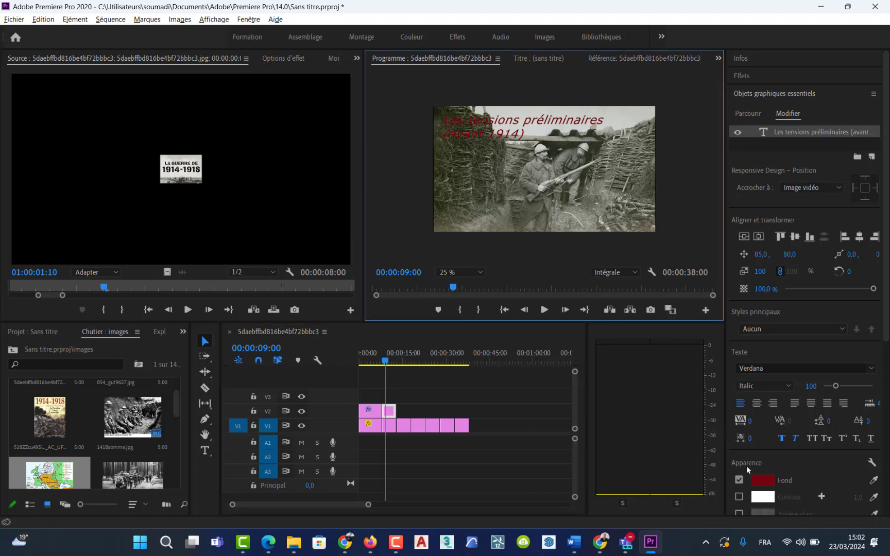
click(762, 480)
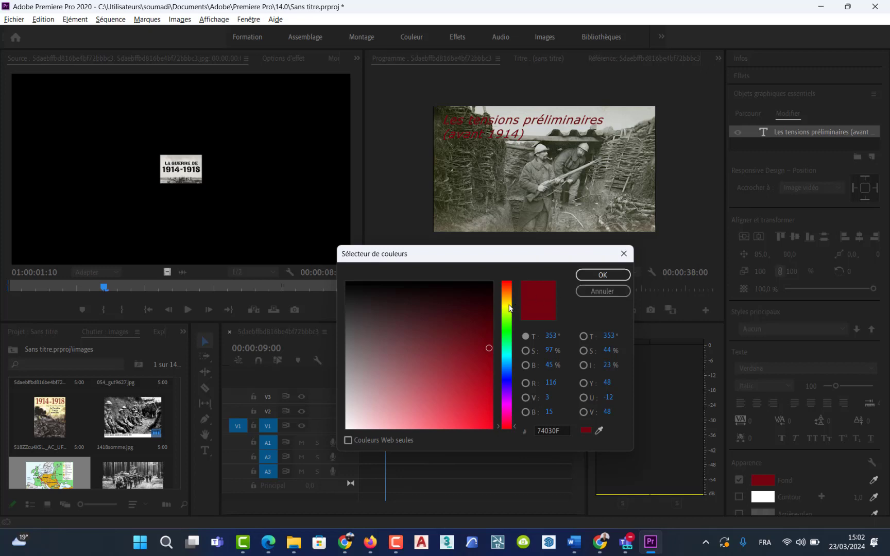
click(509, 306)
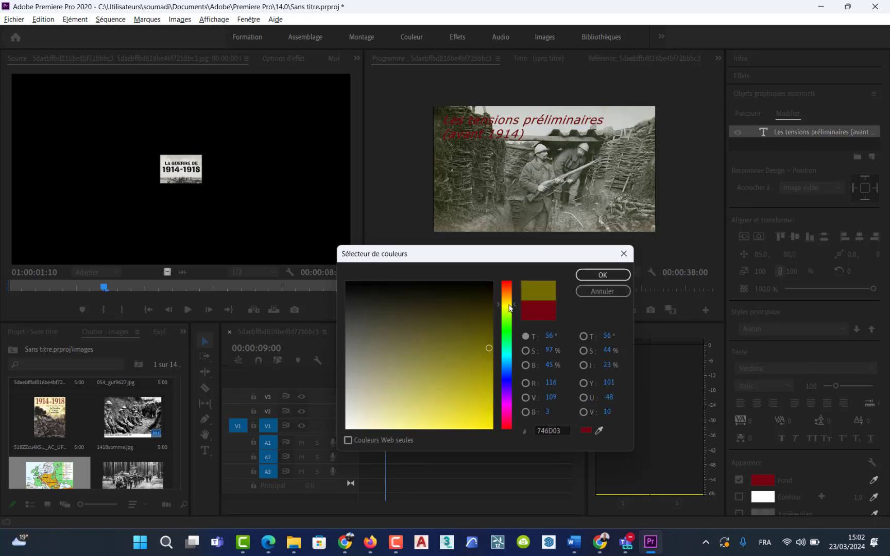
click(506, 333)
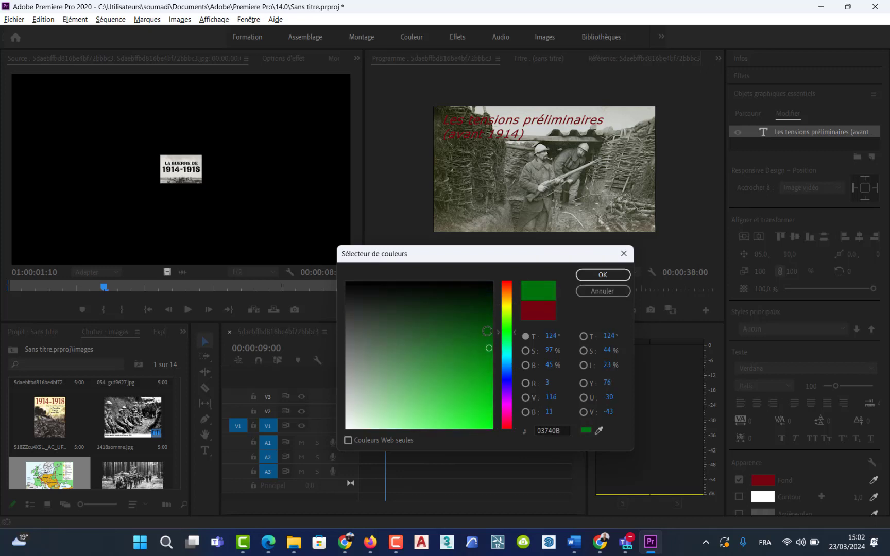
click(599, 275)
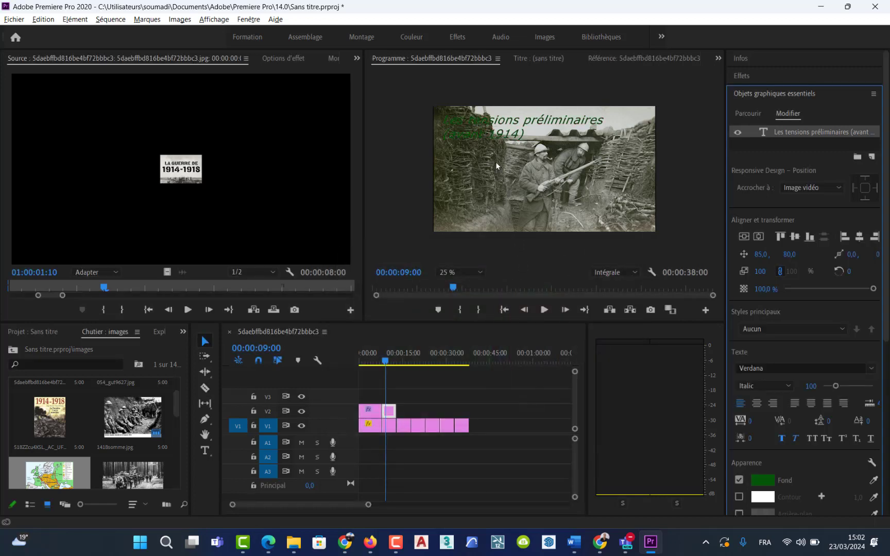
Undo the dark green fill and give the "Les tensions préliminaires (avant 1914)" text a black 000000 shadow at 100% opacity
key(ctrl+z)
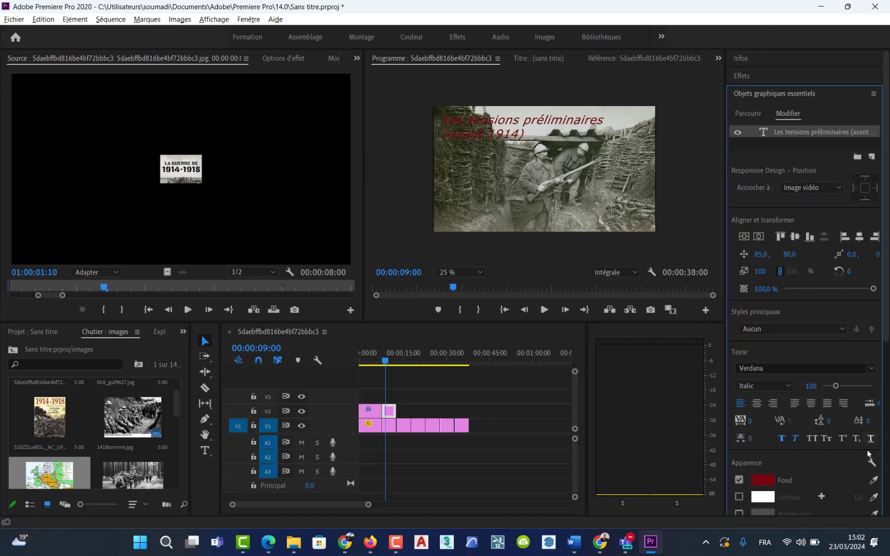
scroll(835, 490, down, 2)
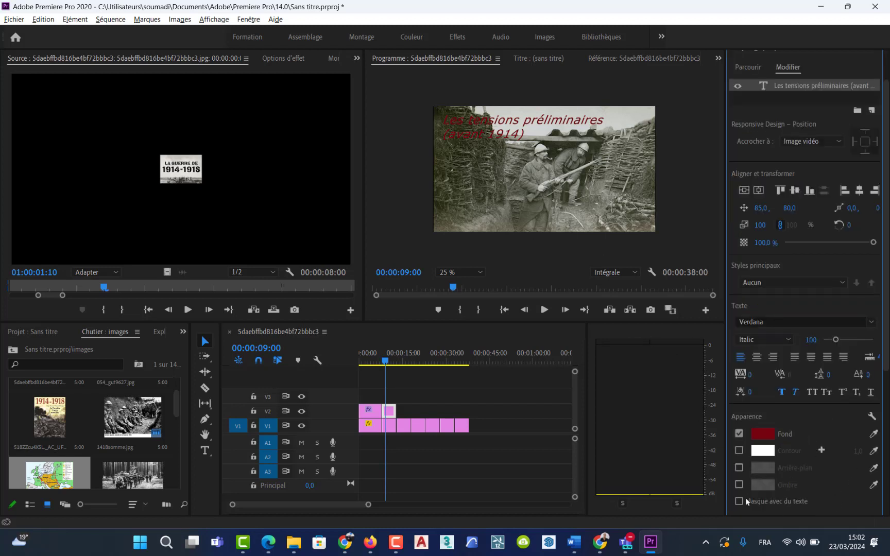
click(743, 483)
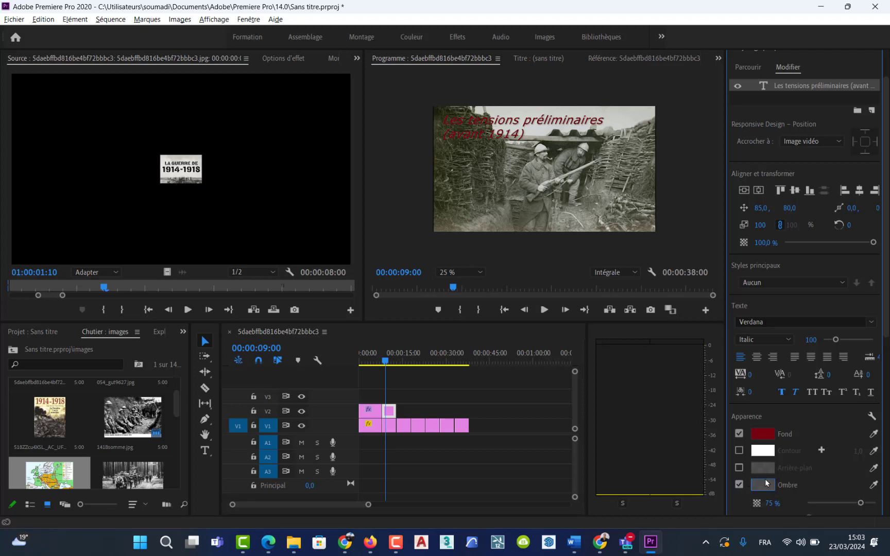
click(739, 484)
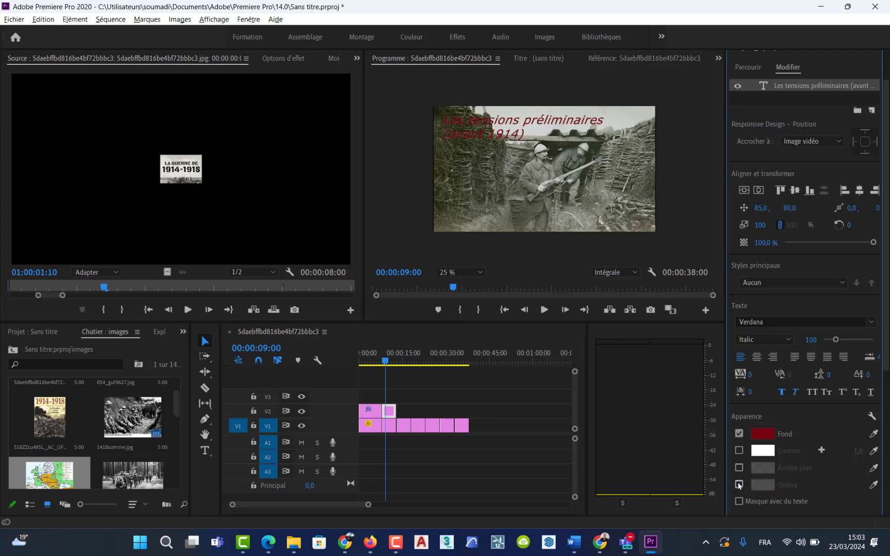
click(739, 484)
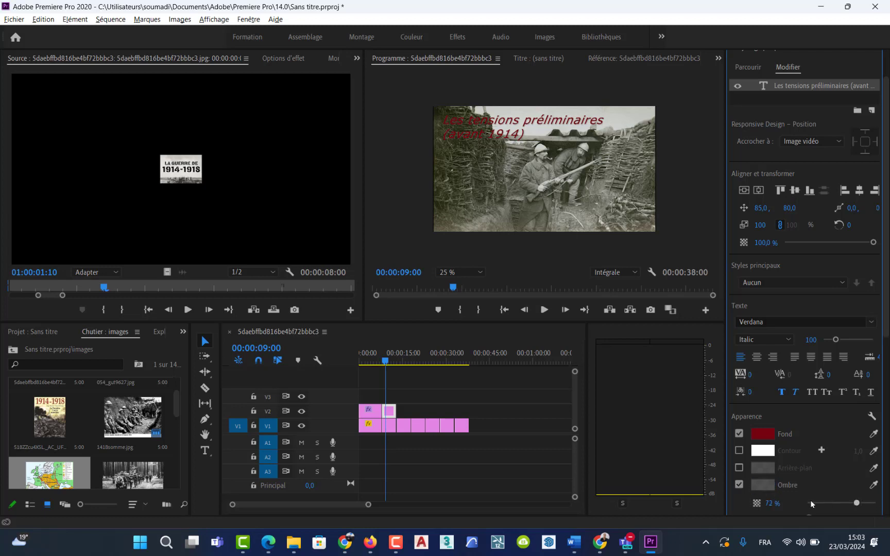
drag(859, 504, 876, 503)
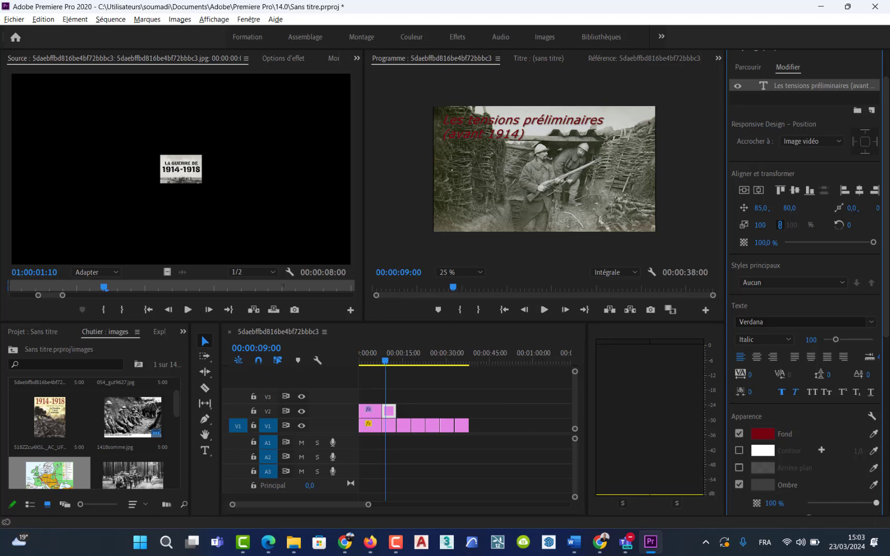
click(761, 486)
drag(456, 331, 311, 272)
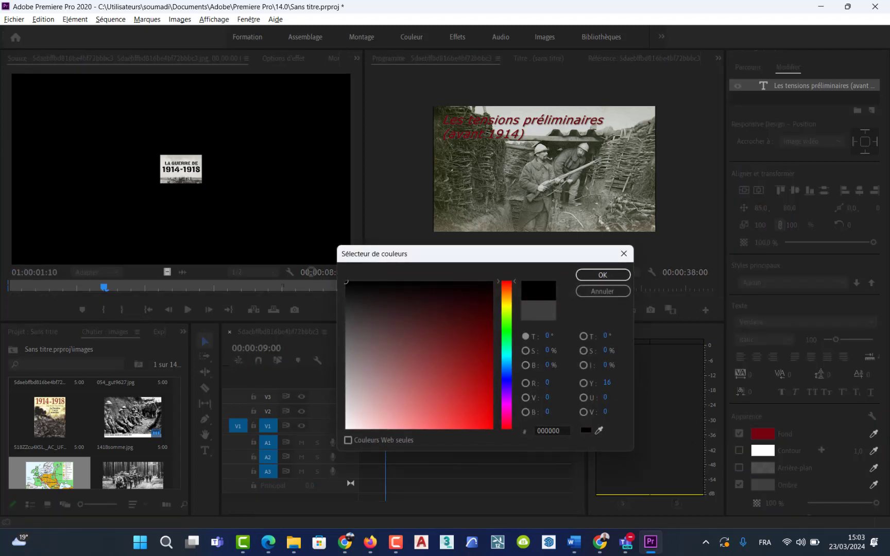
click(617, 278)
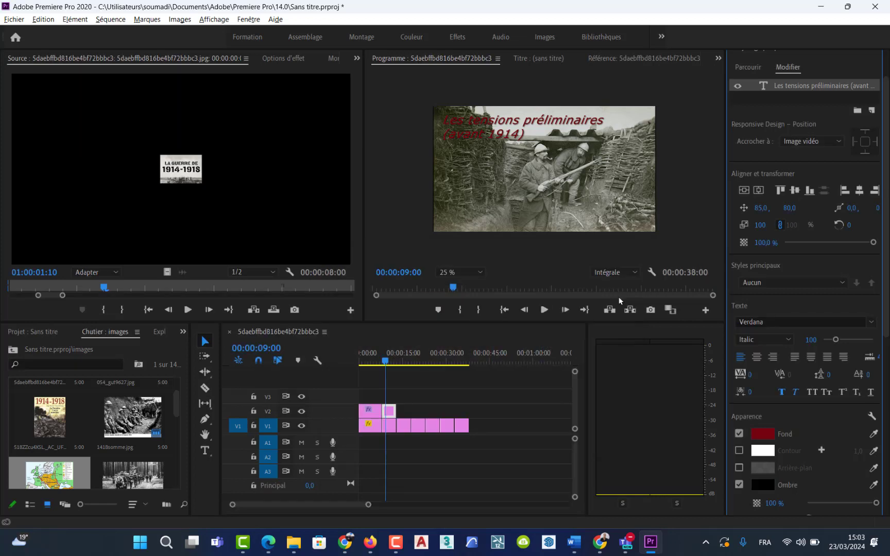
Enable the background behind the "Les tensions préliminaires (avant 1914)" text and set its fill color to near-white FFFCFC
click(739, 468)
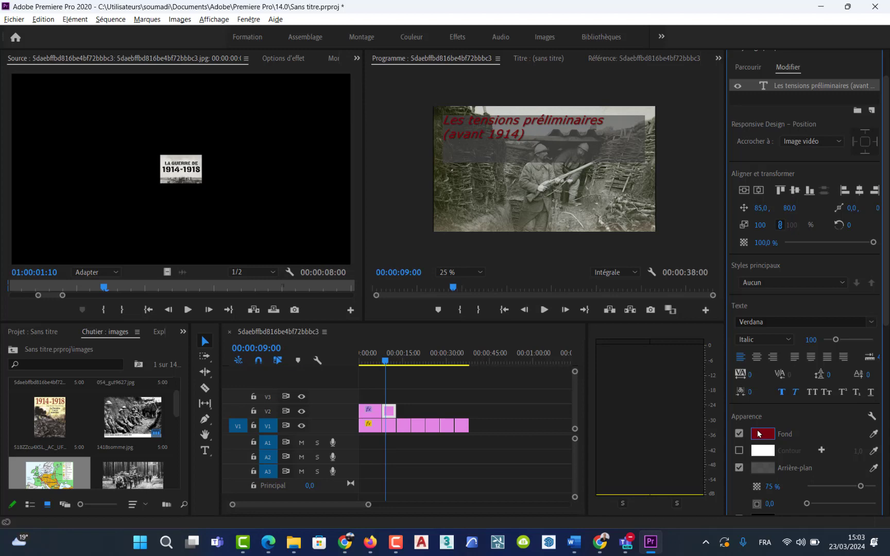
click(758, 434)
drag(407, 322, 343, 446)
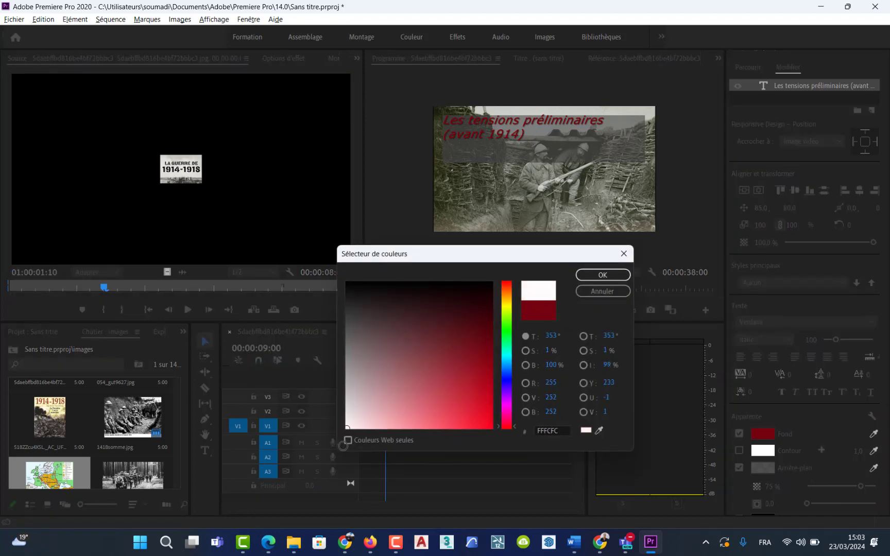
click(600, 275)
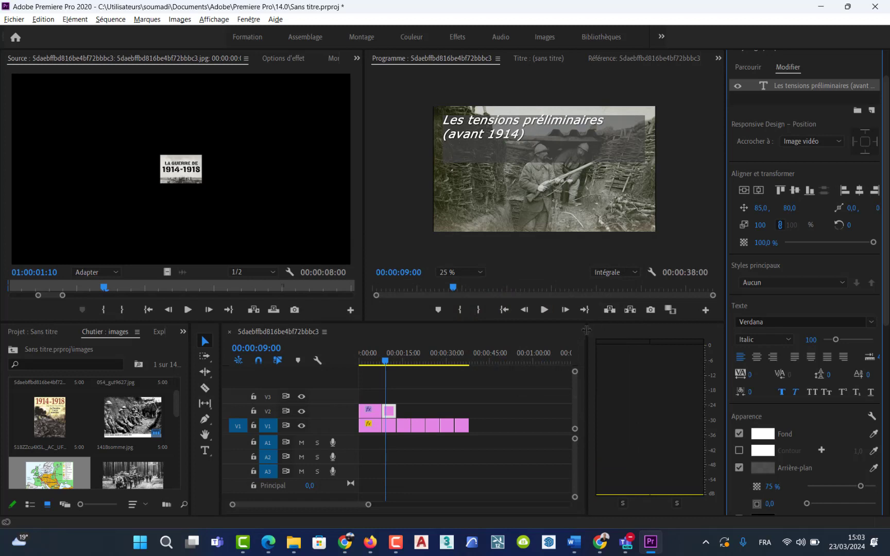
At 00:00:04:00, enable a background behind the introductory text on the first image and set its fill color to near-white FFF7F8
drag(386, 361, 370, 360)
click(374, 415)
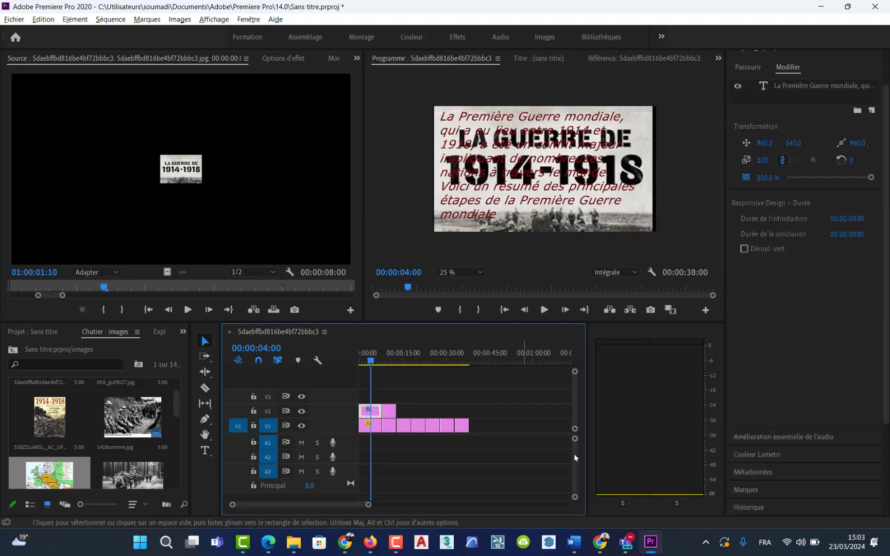
click(493, 177)
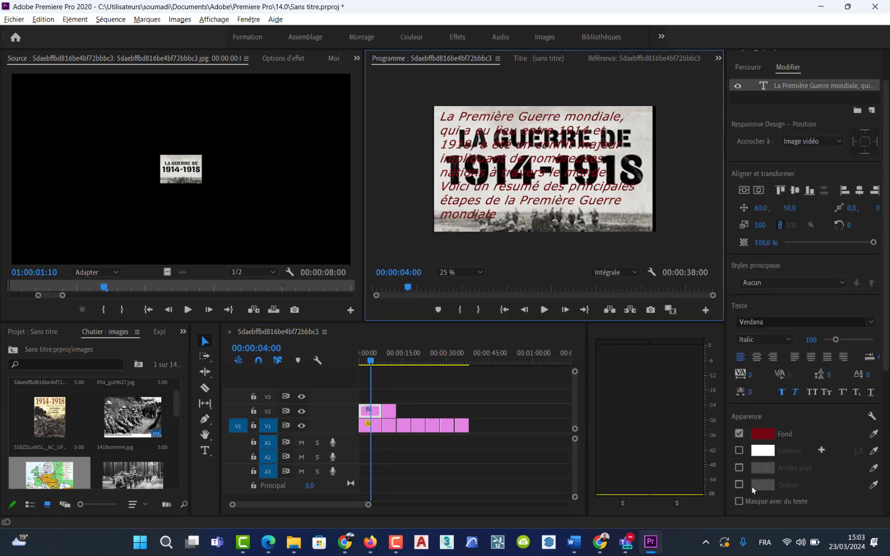
click(739, 467)
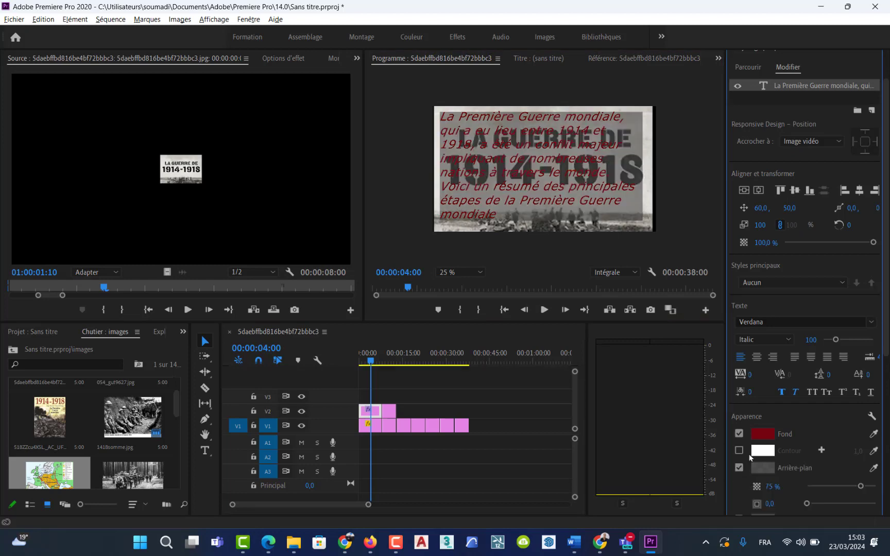
click(758, 436)
drag(373, 395, 349, 429)
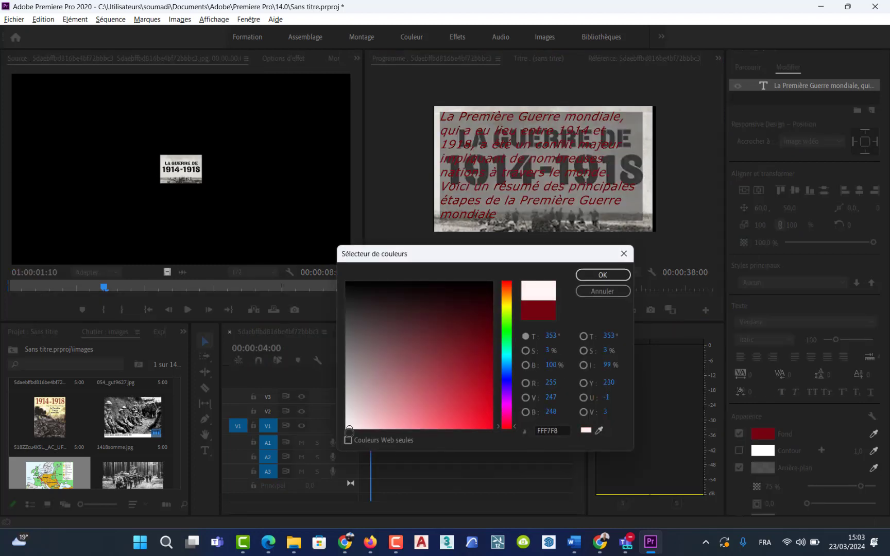
click(606, 274)
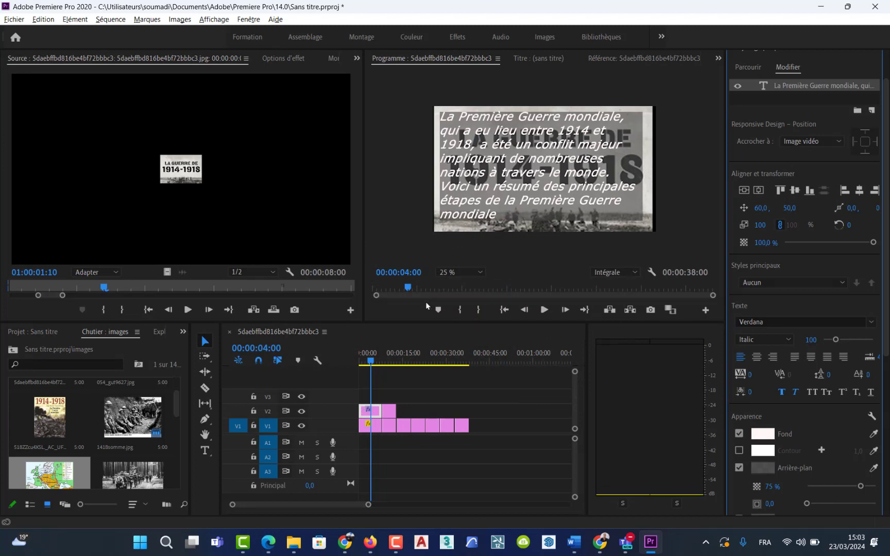
Play the sequence from 00:00:00:00 to check both text overlays, and stop playback during the second image
drag(370, 360, 357, 359)
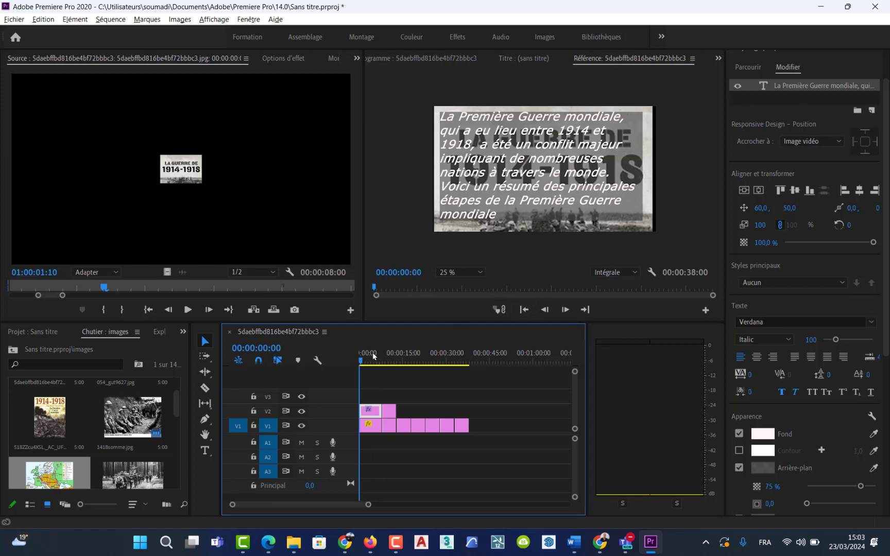
key(space)
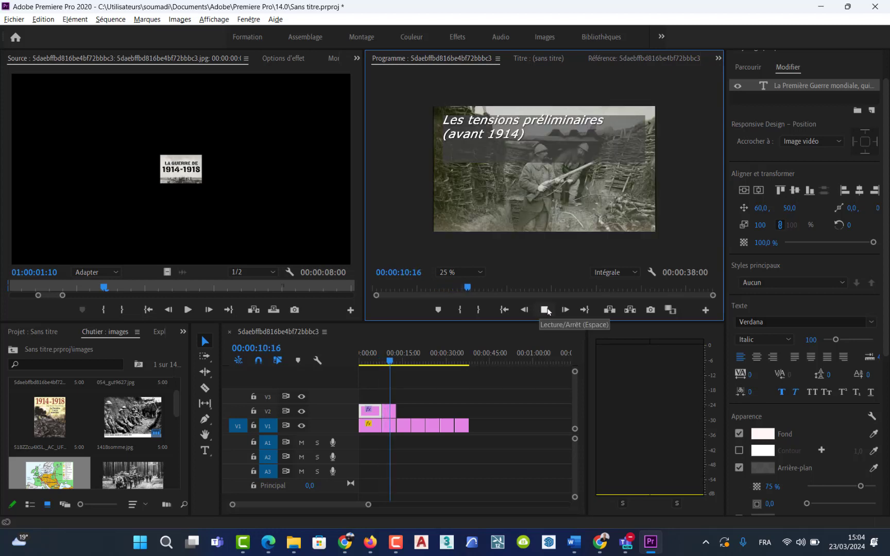
click(547, 312)
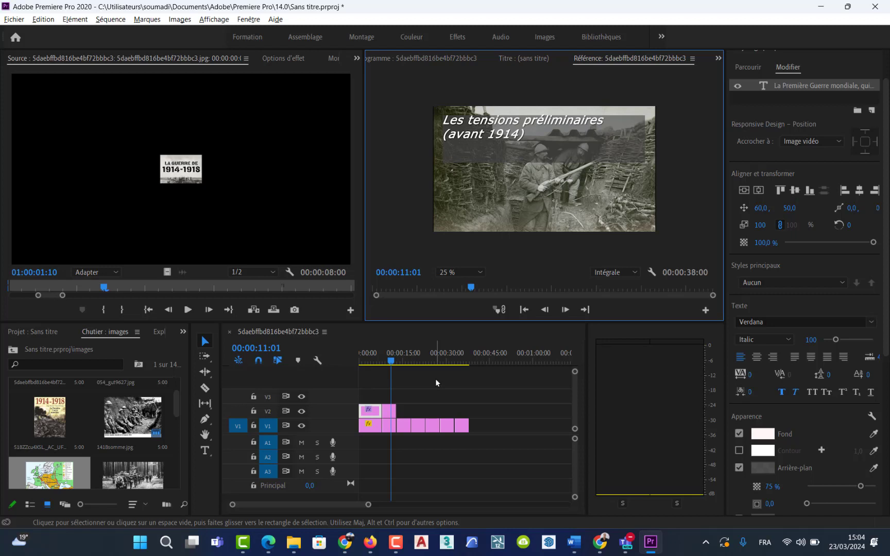
click(396, 541)
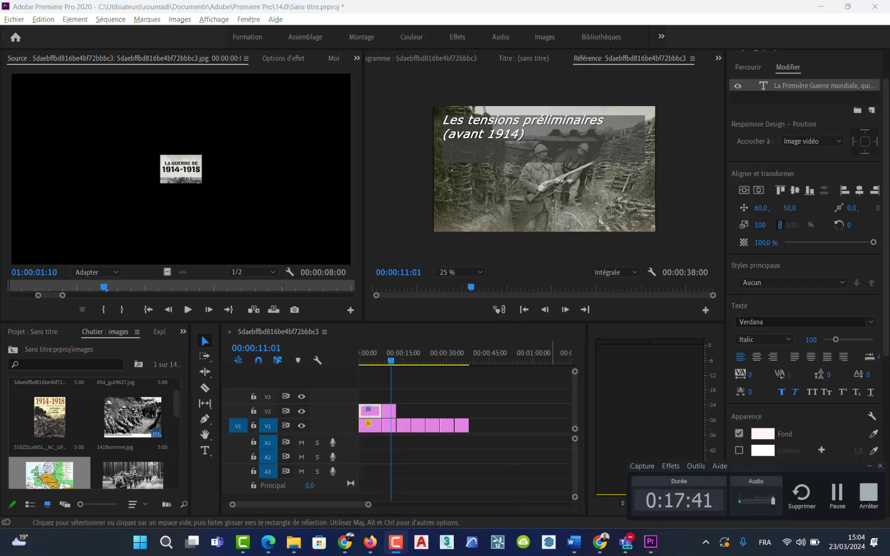